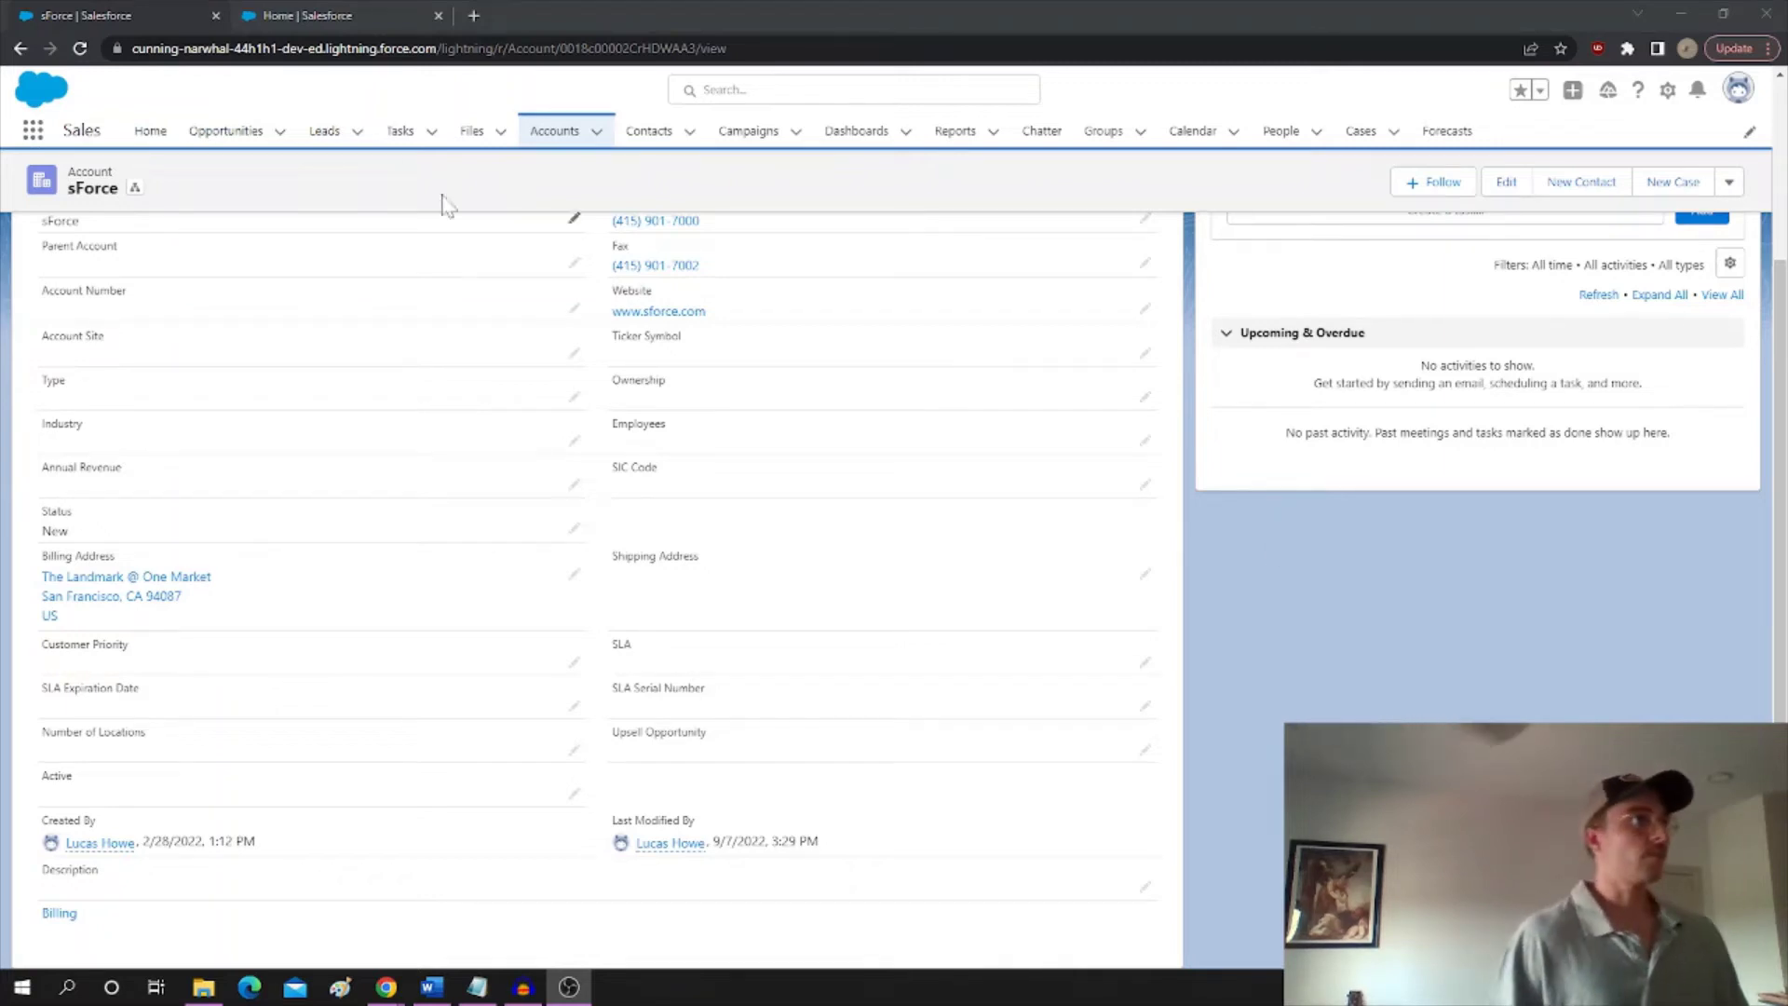
Step: Open the Account object's Restrict_Prequal_Status validation rule for editing from the Salesforce Setup Object Manager
left_click(321, 15)
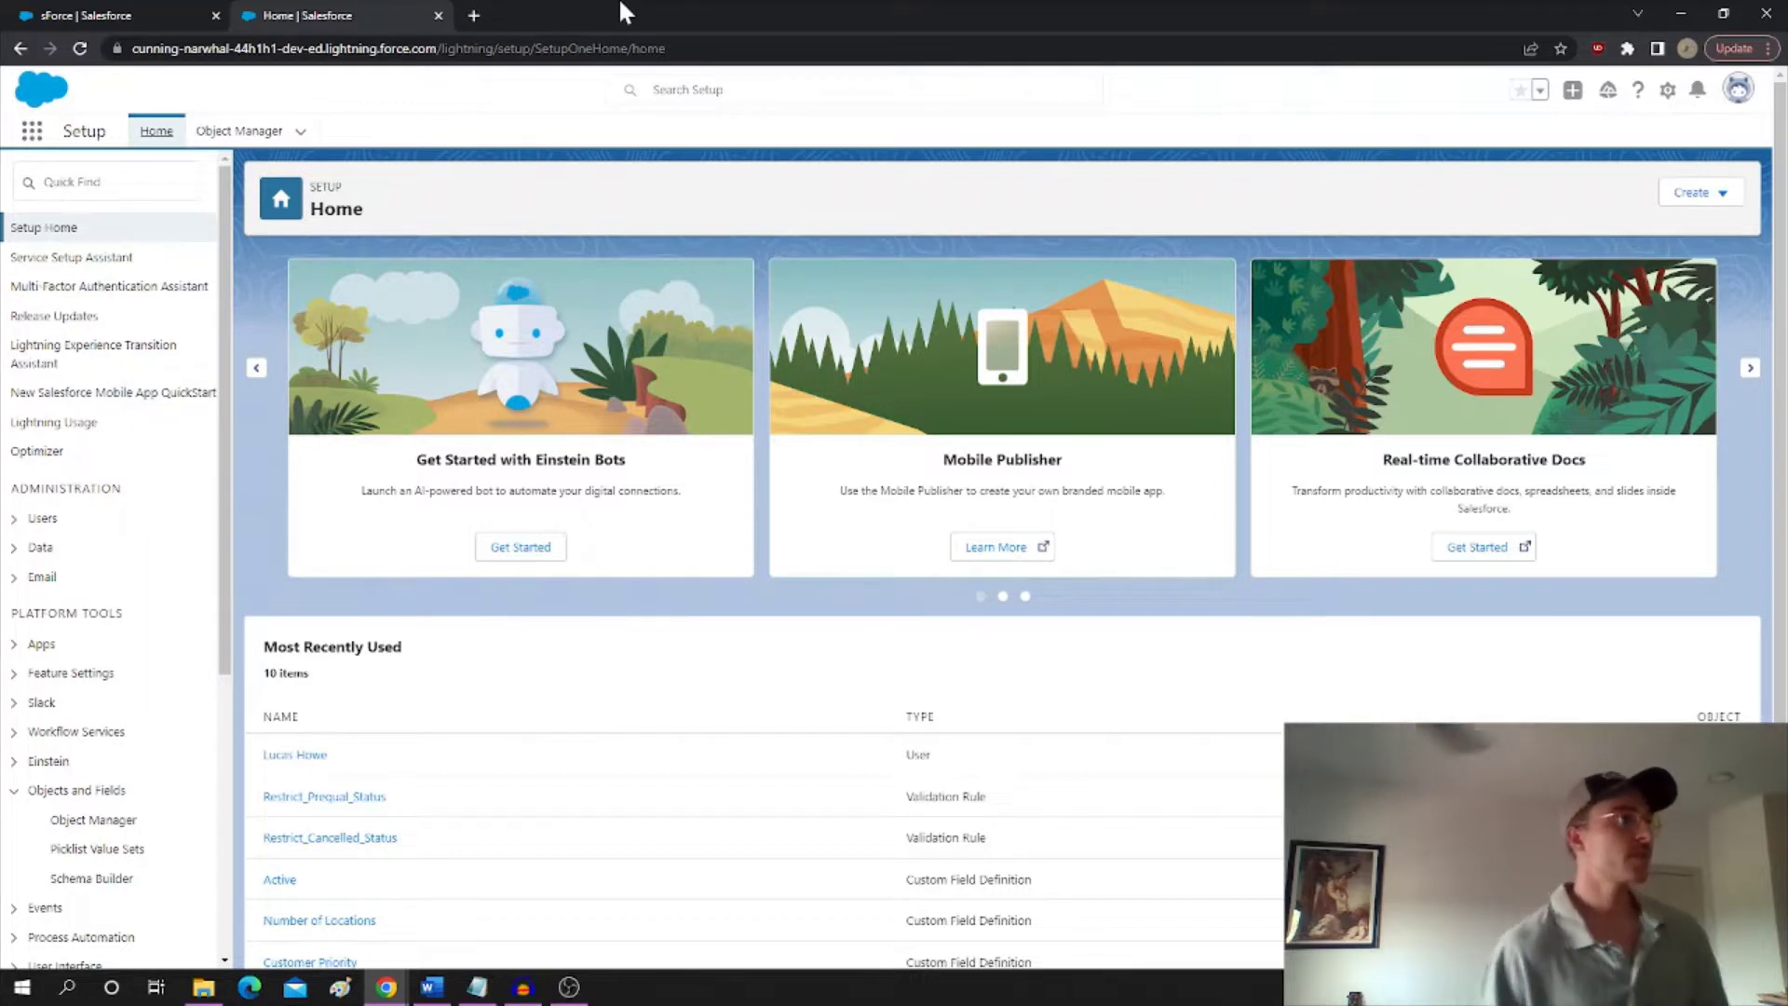
left_click(233, 132)
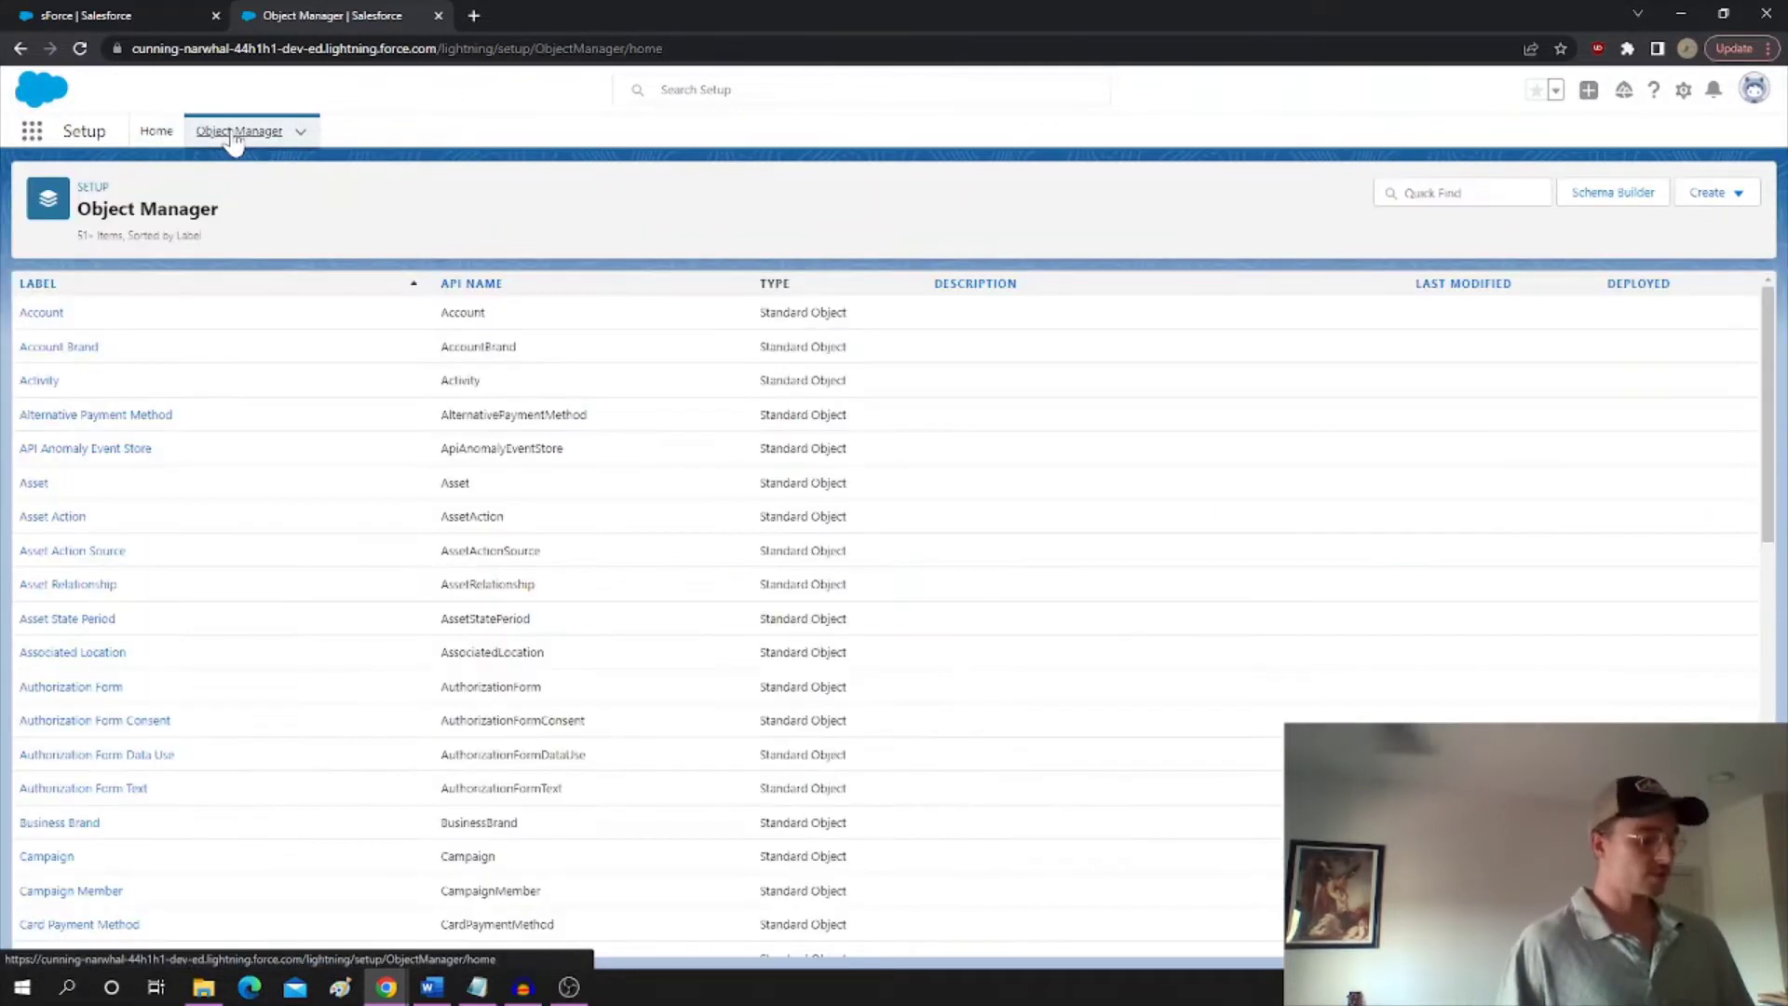
left_click(42, 314)
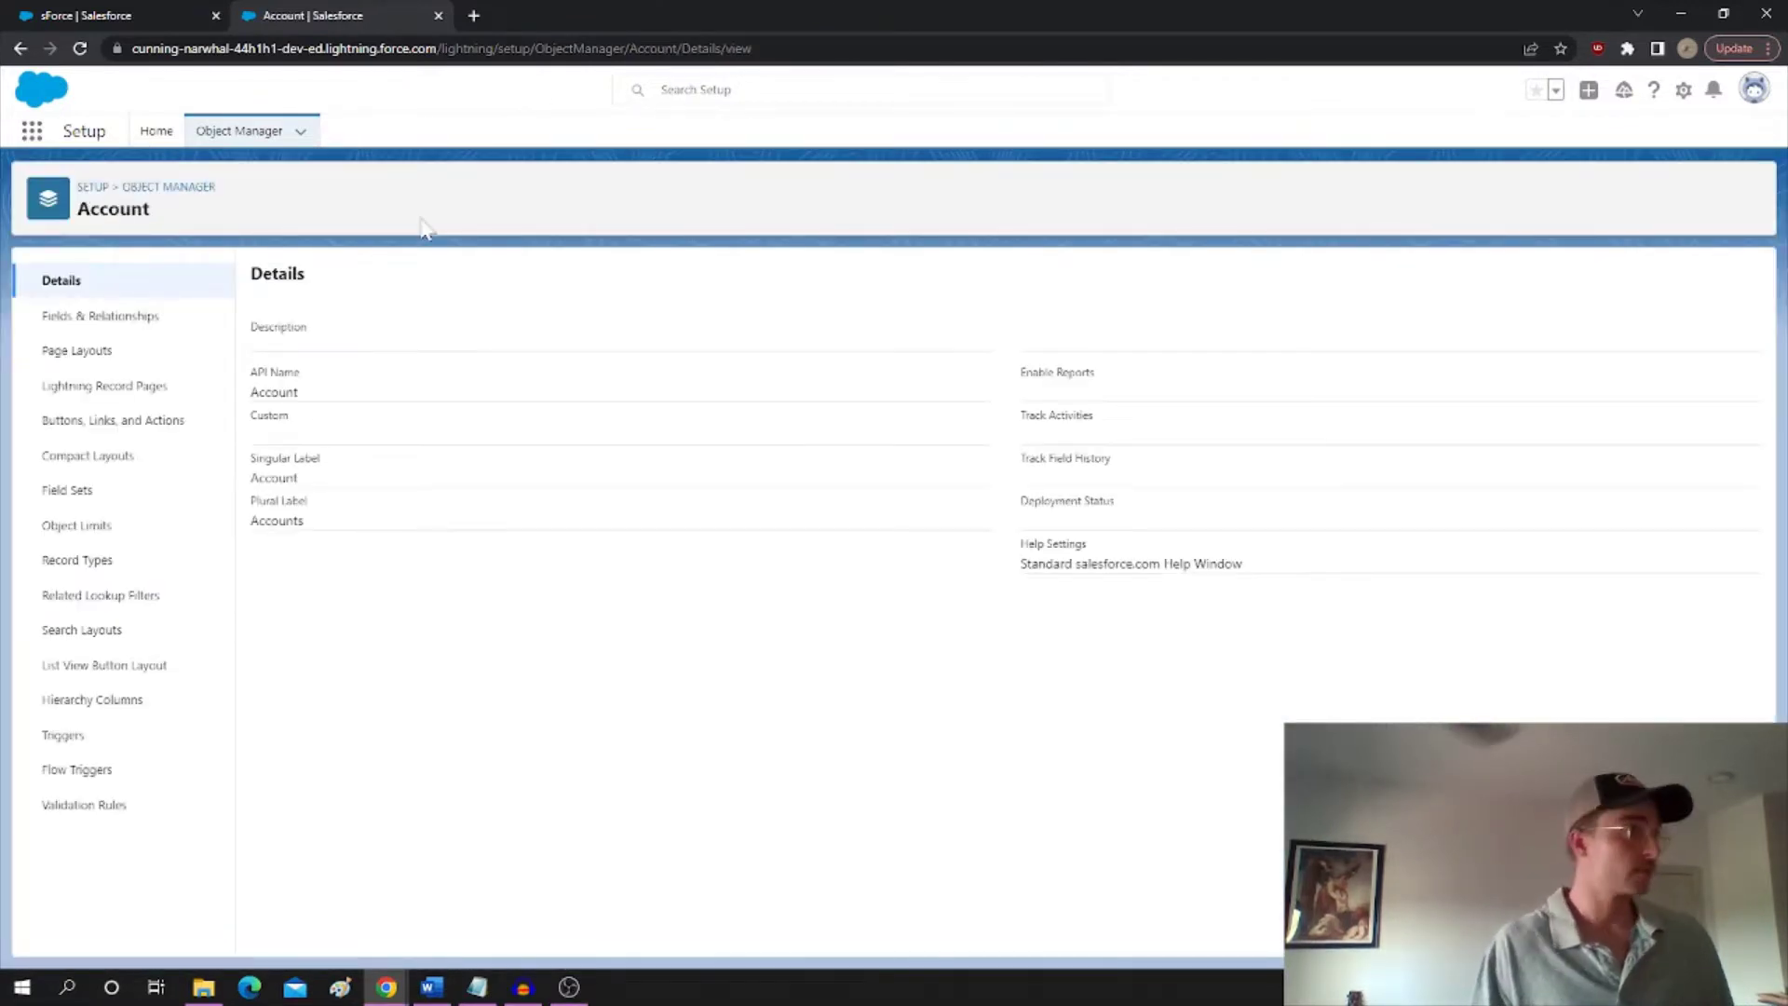
left_click(93, 806)
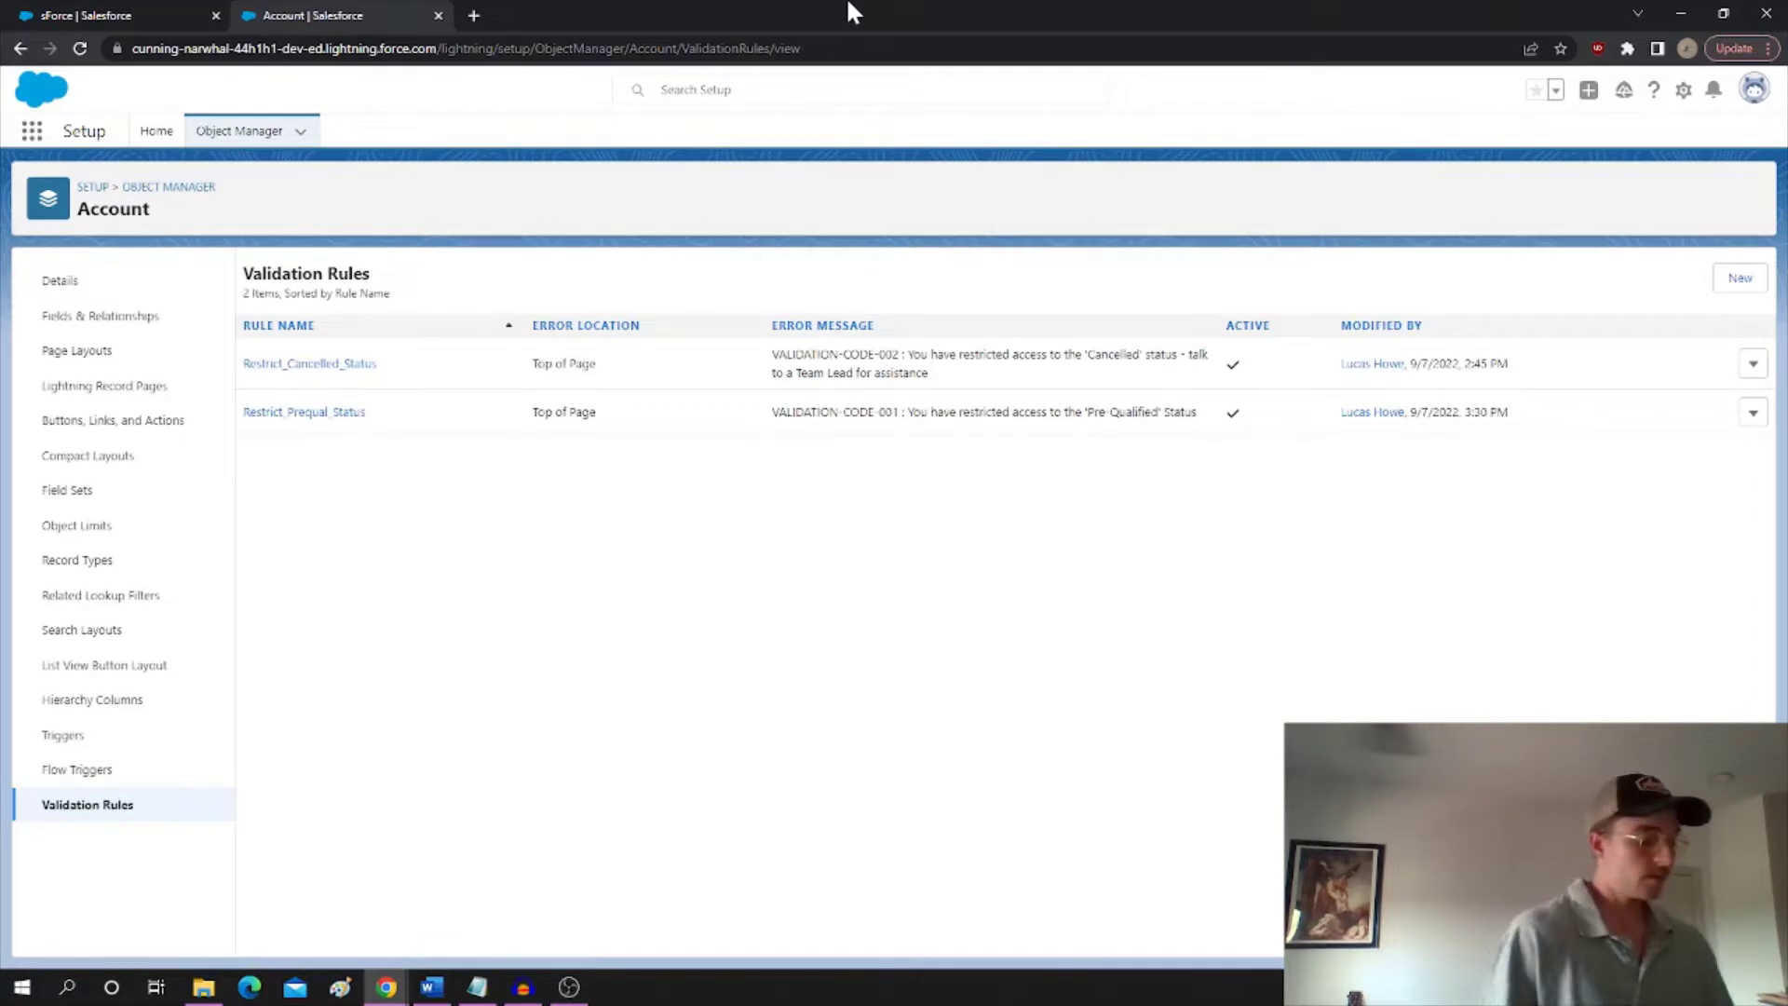
left_click(335, 414)
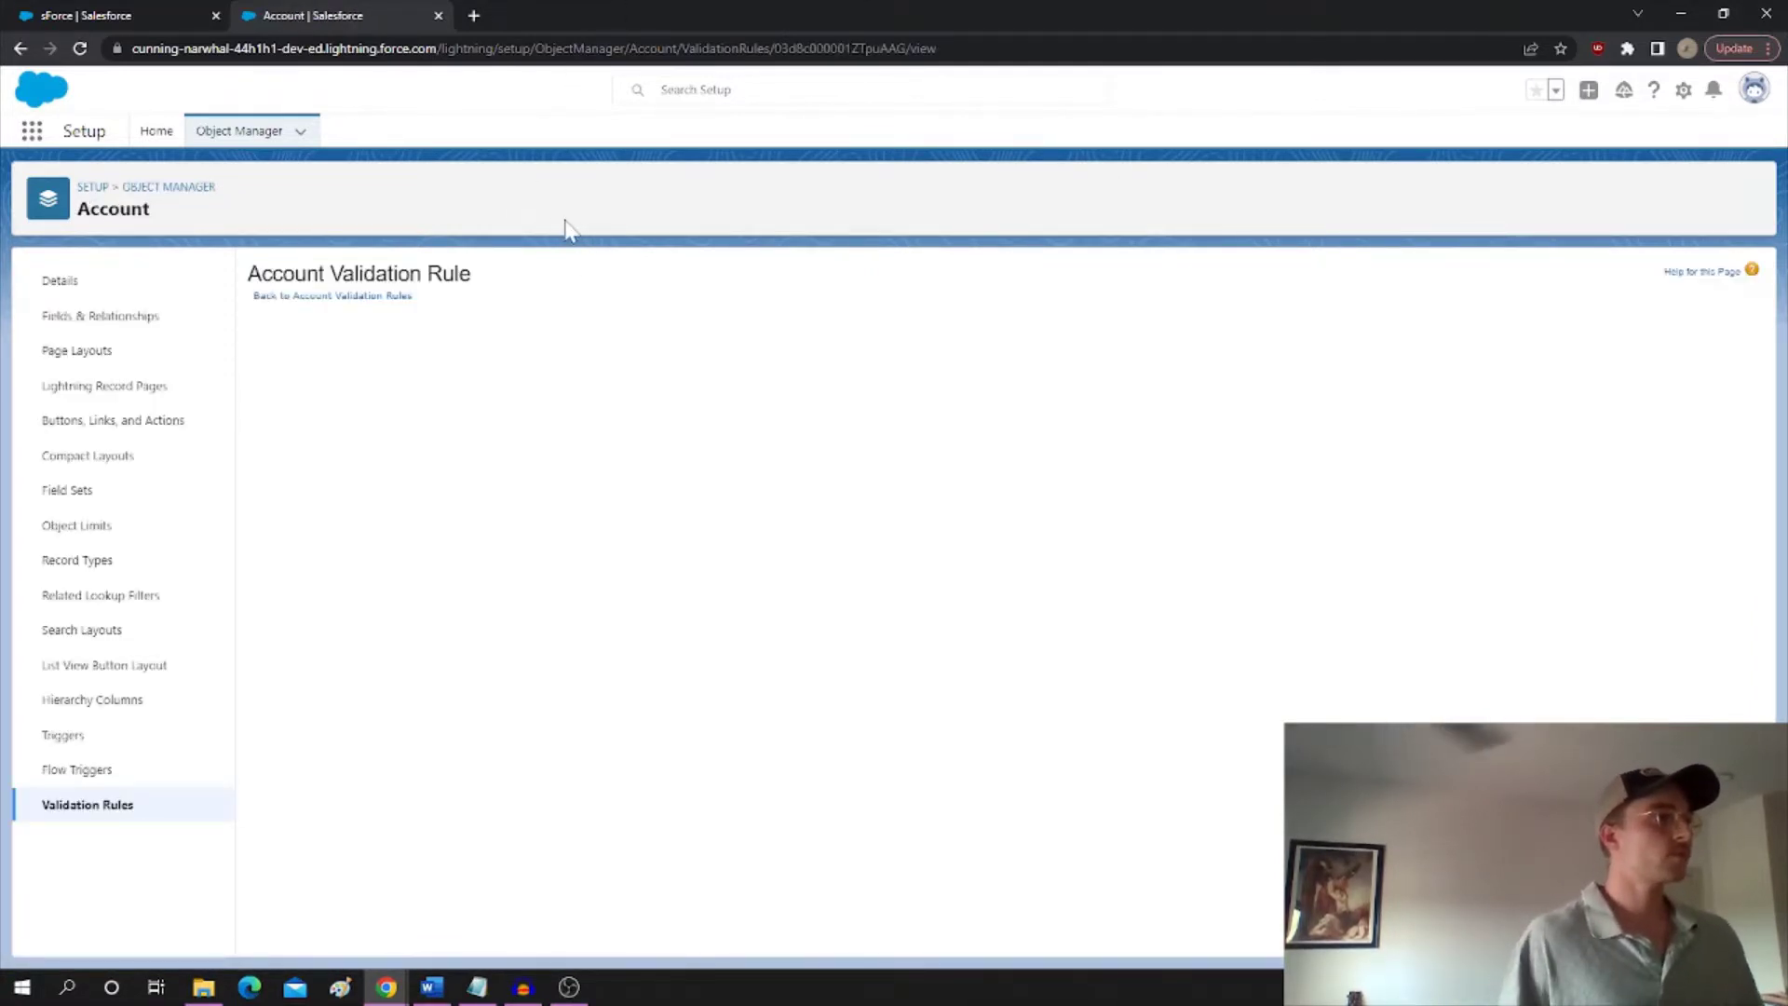
left_click(730, 354)
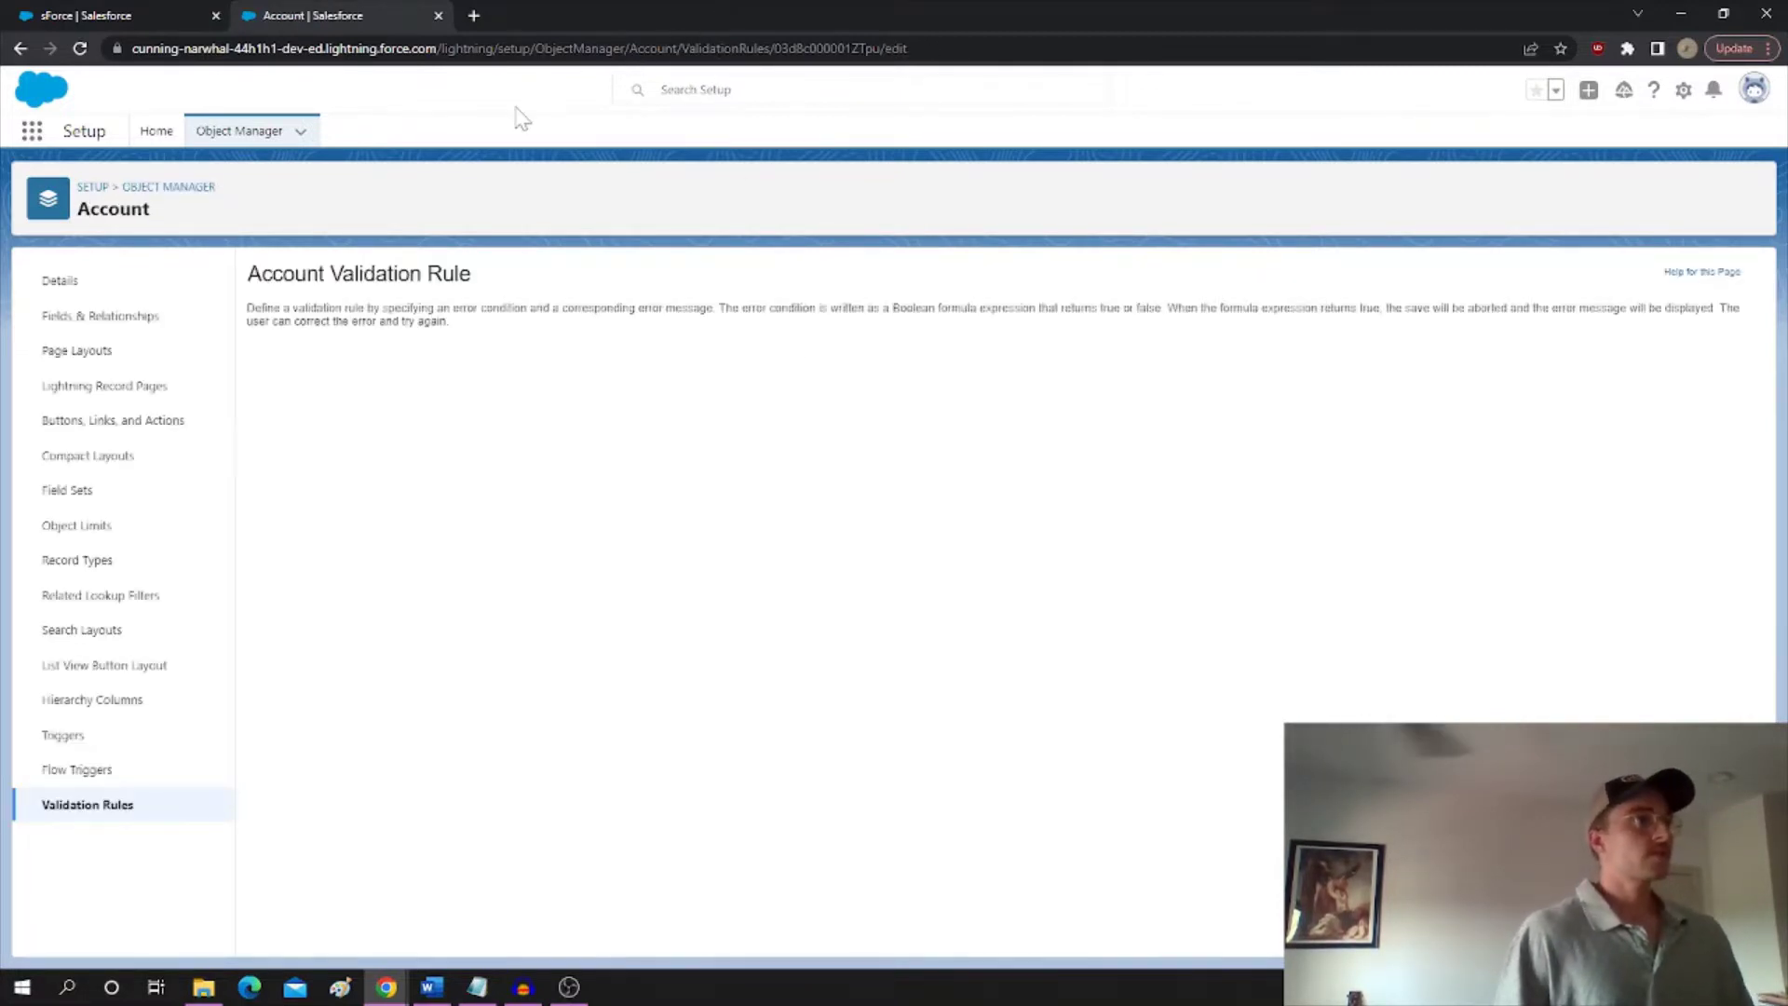
Step: Examine the rule's error condition formula, covering the ISCHANGED and ISPICKVAL conditions on Status__c and the user ID conditions
left_click(560, 451)
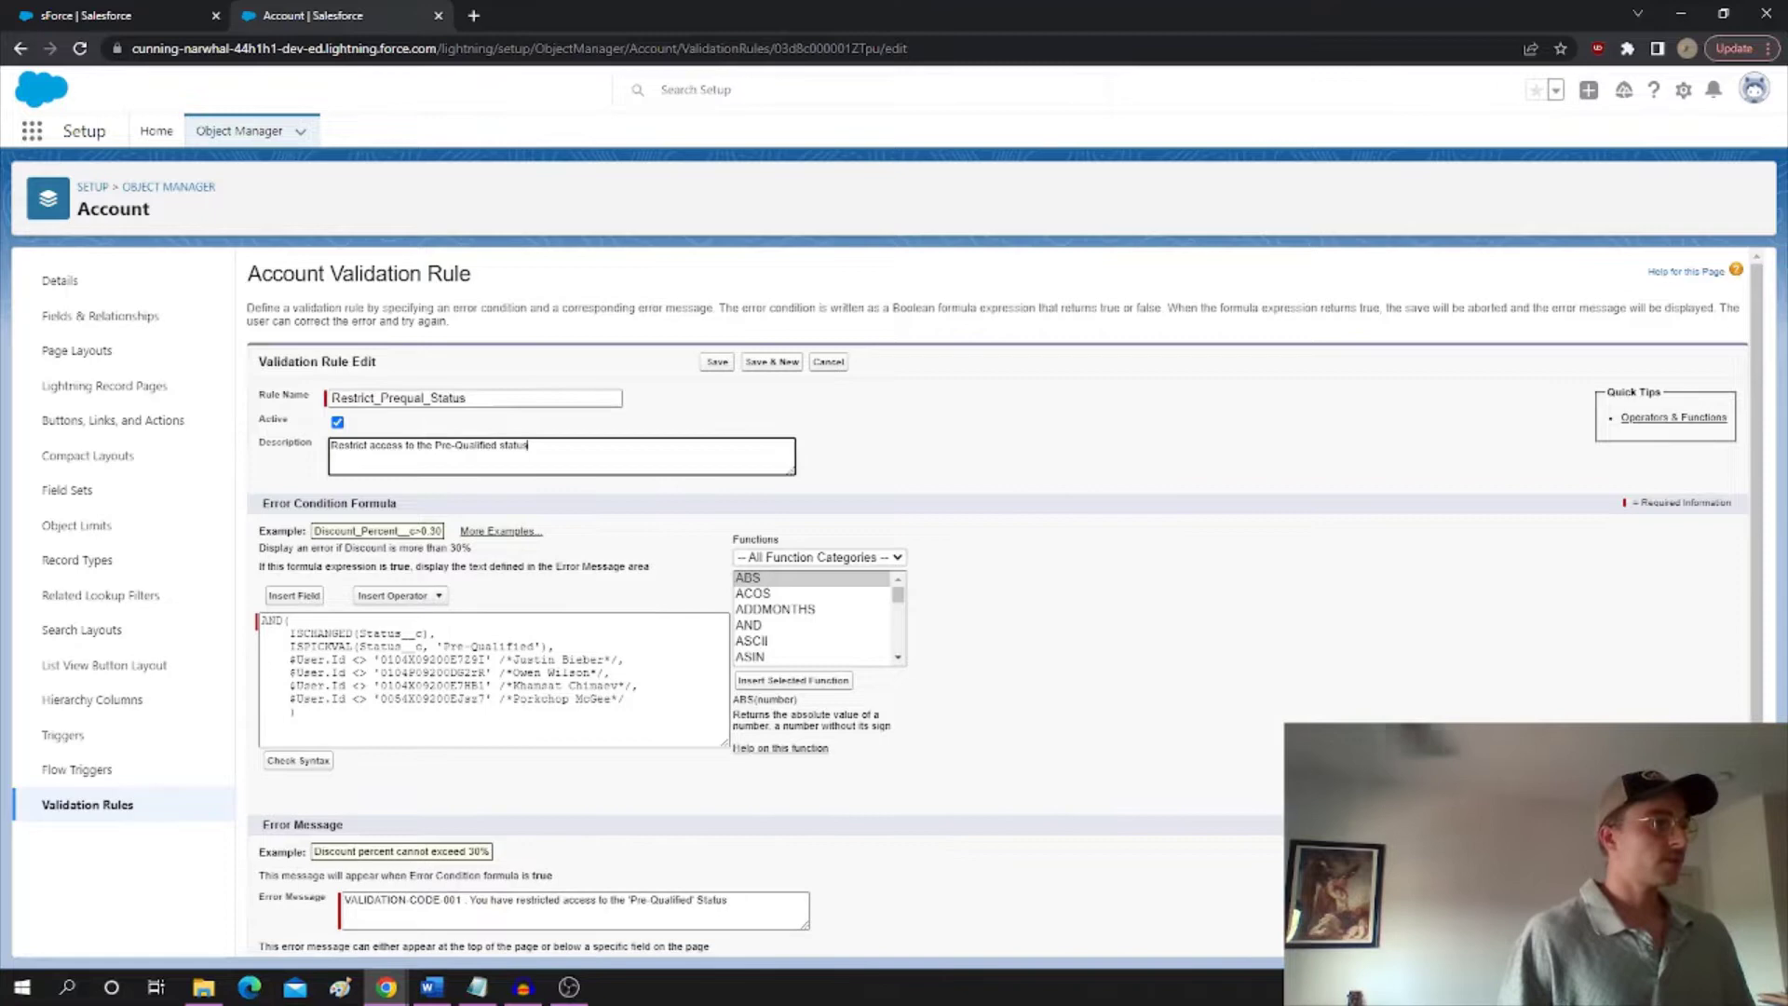
scroll(559, 547, "down", 1)
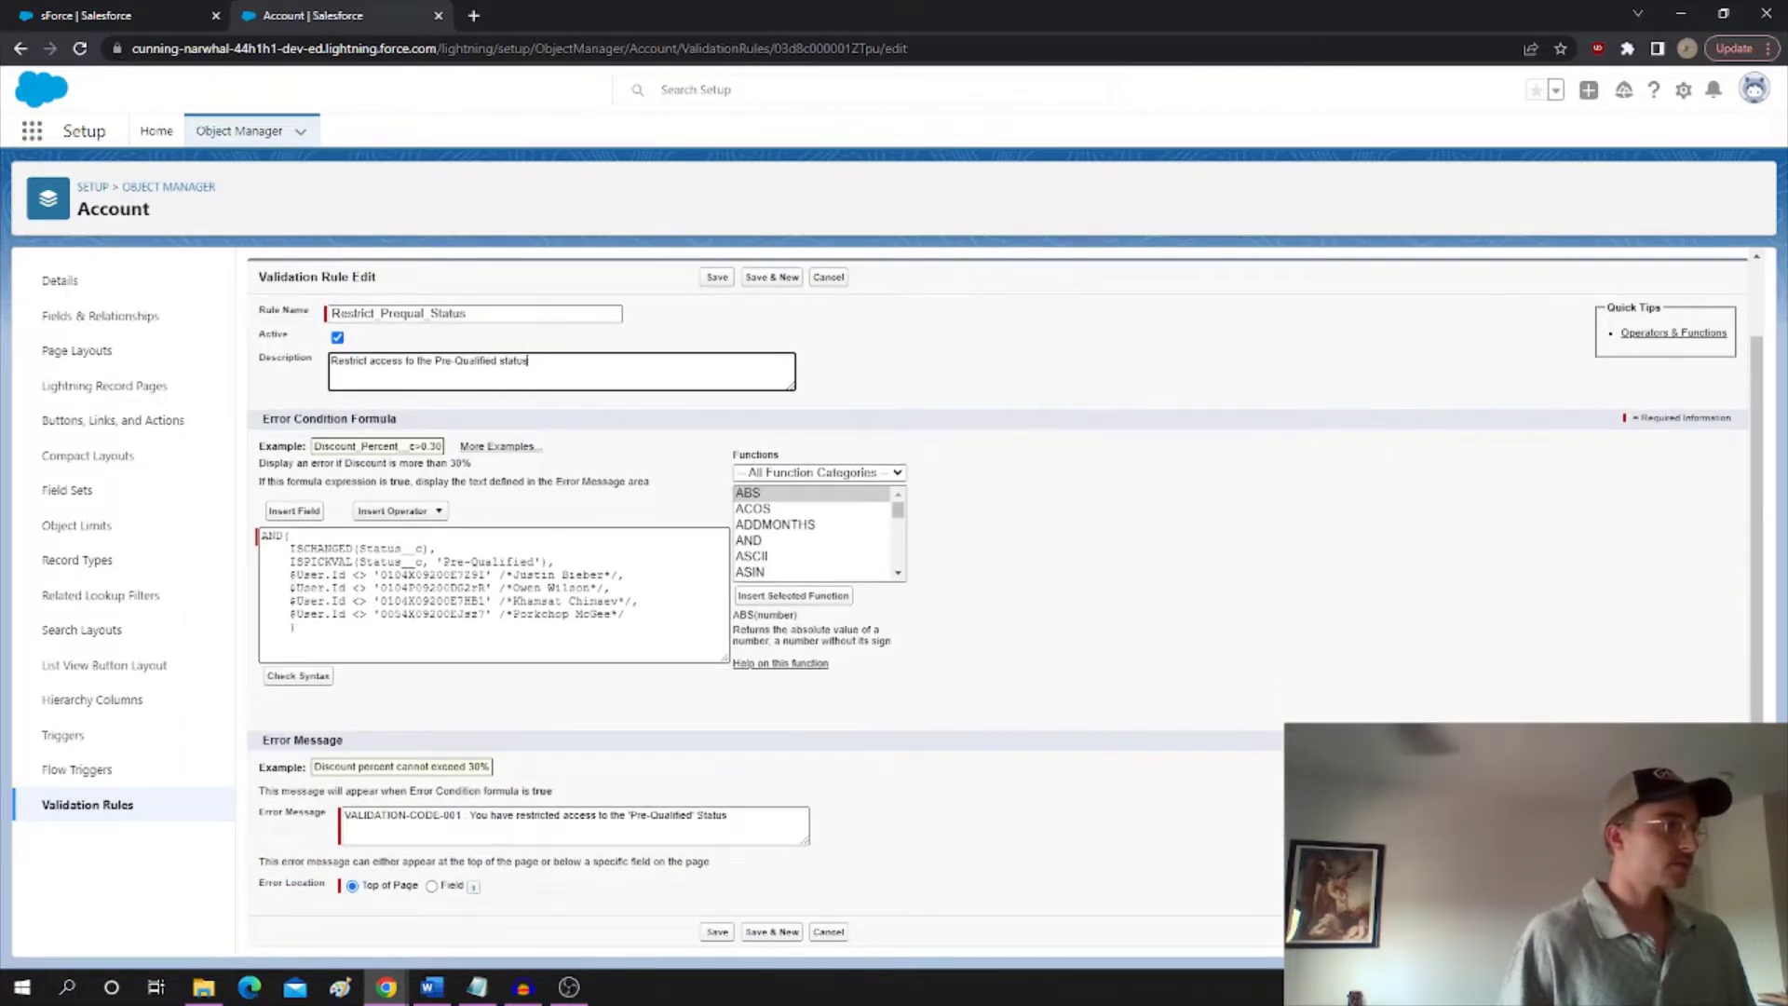
left_click_drag(358, 548, 408, 548)
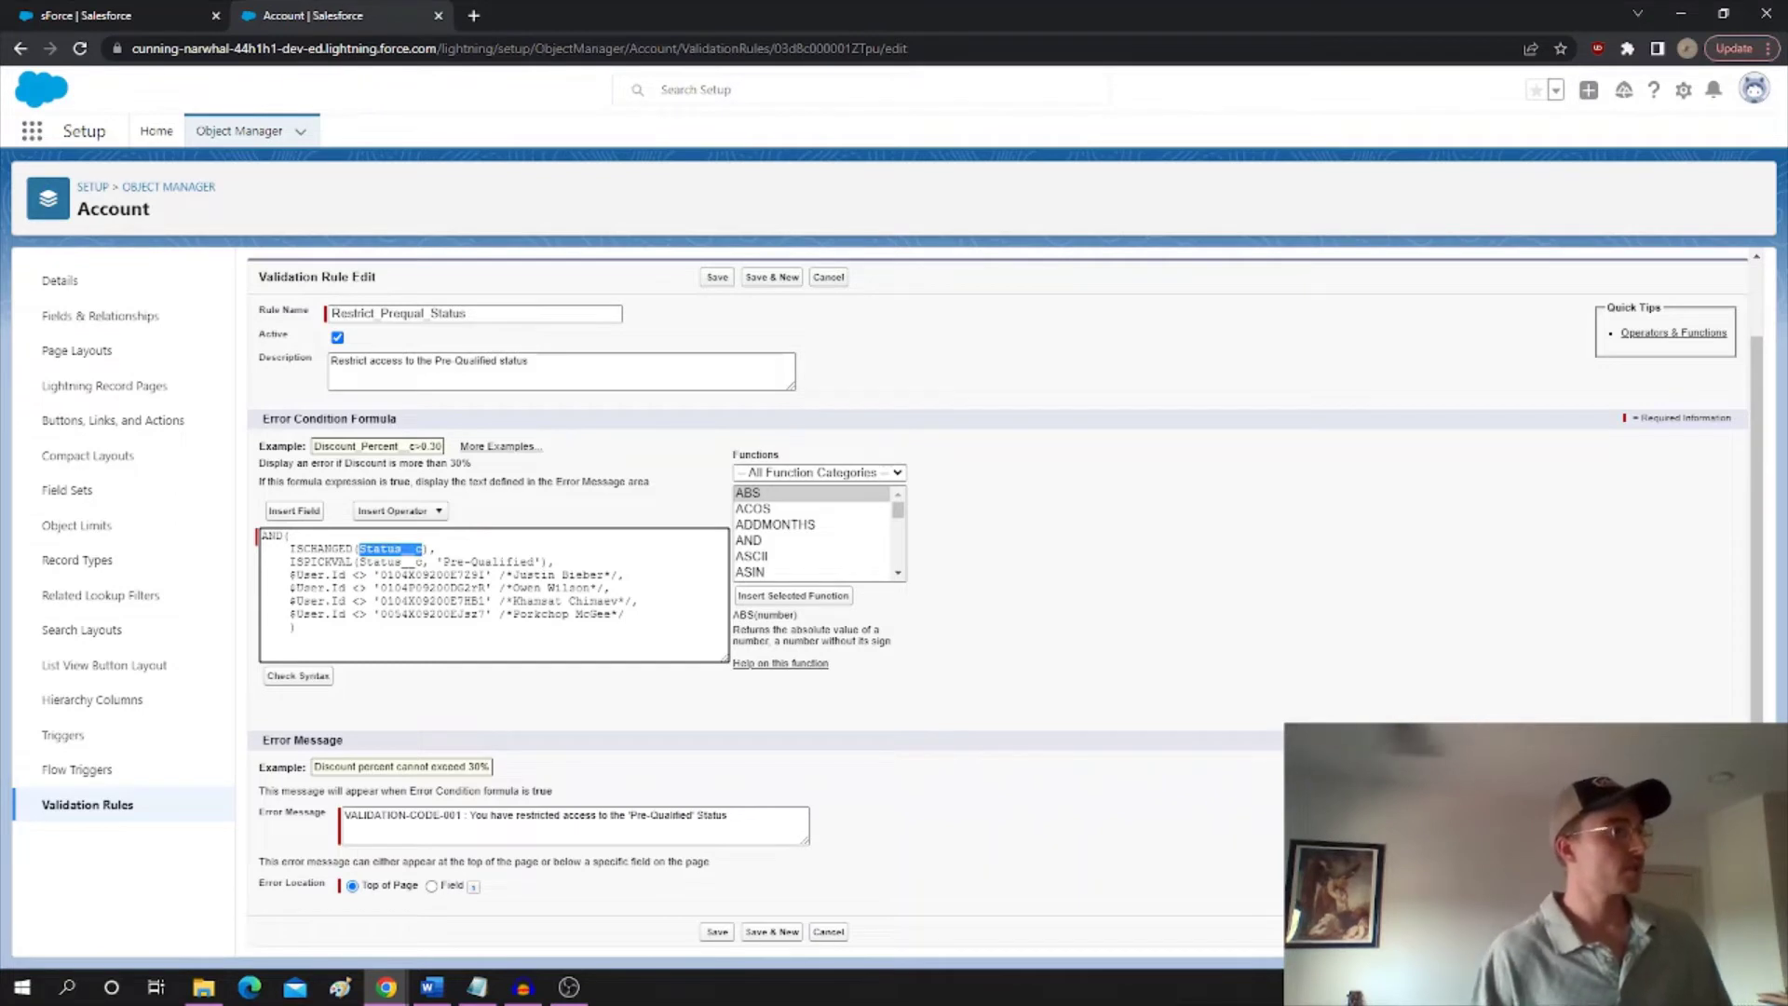
left_click(312, 561)
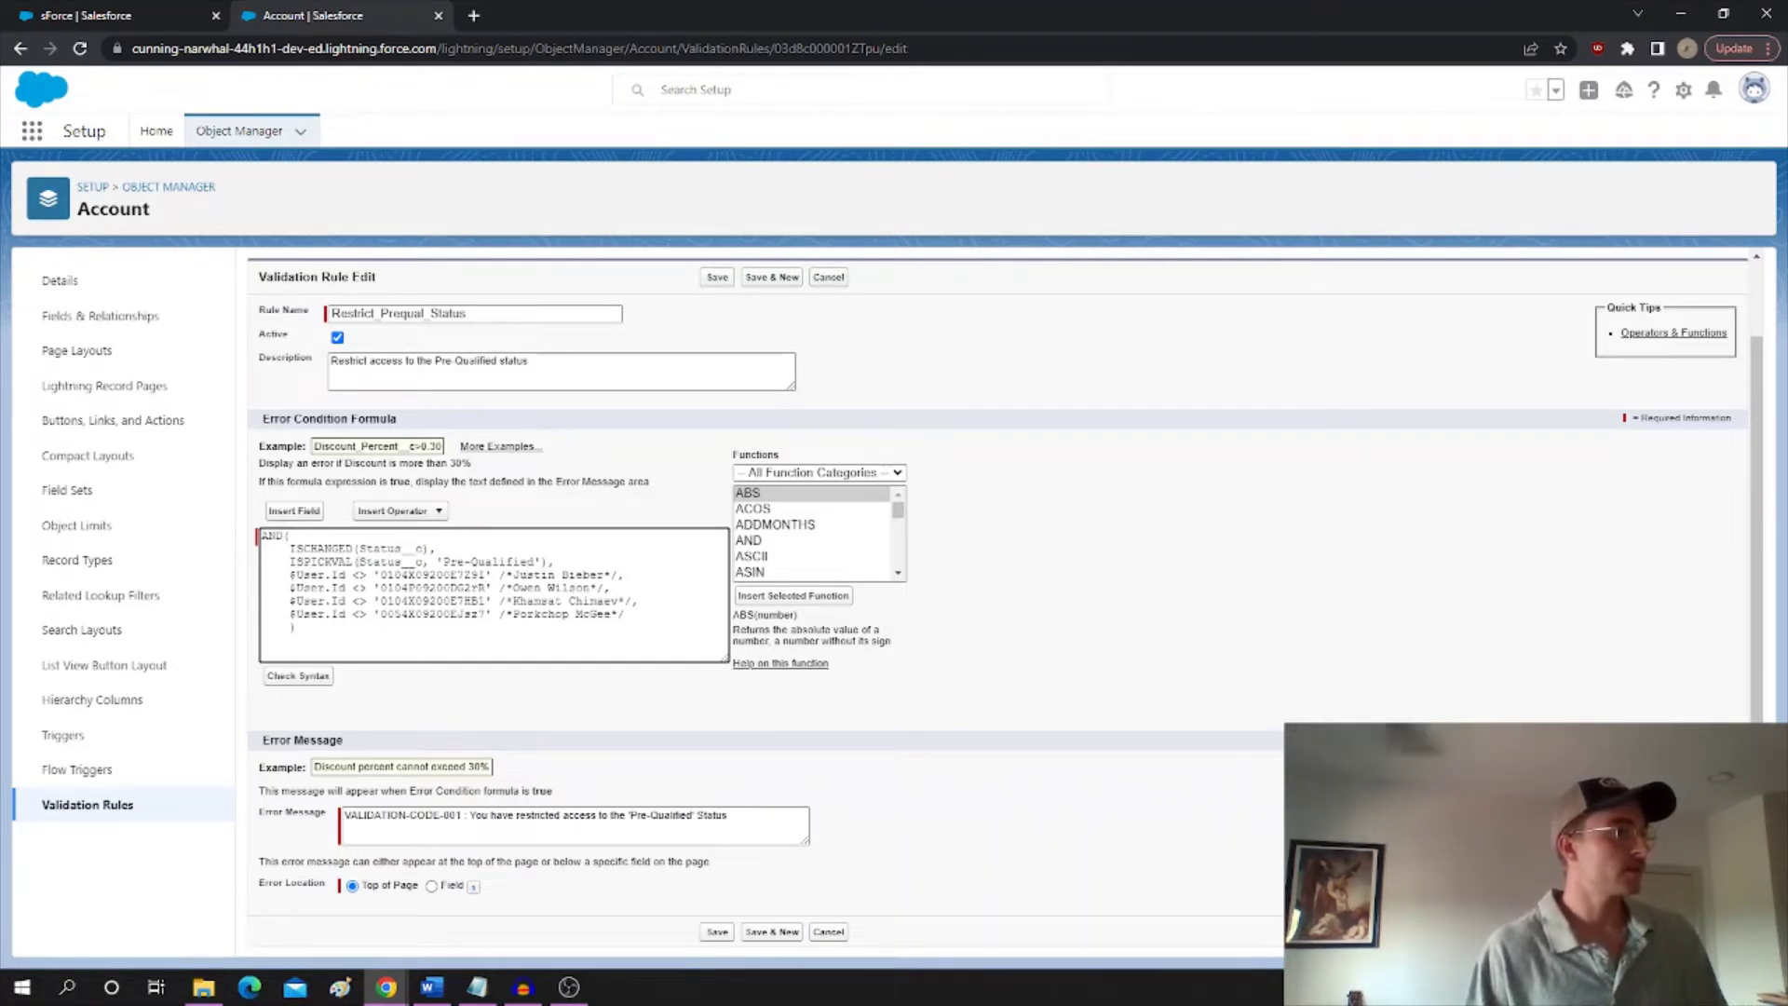
left_click_drag(359, 561, 522, 562)
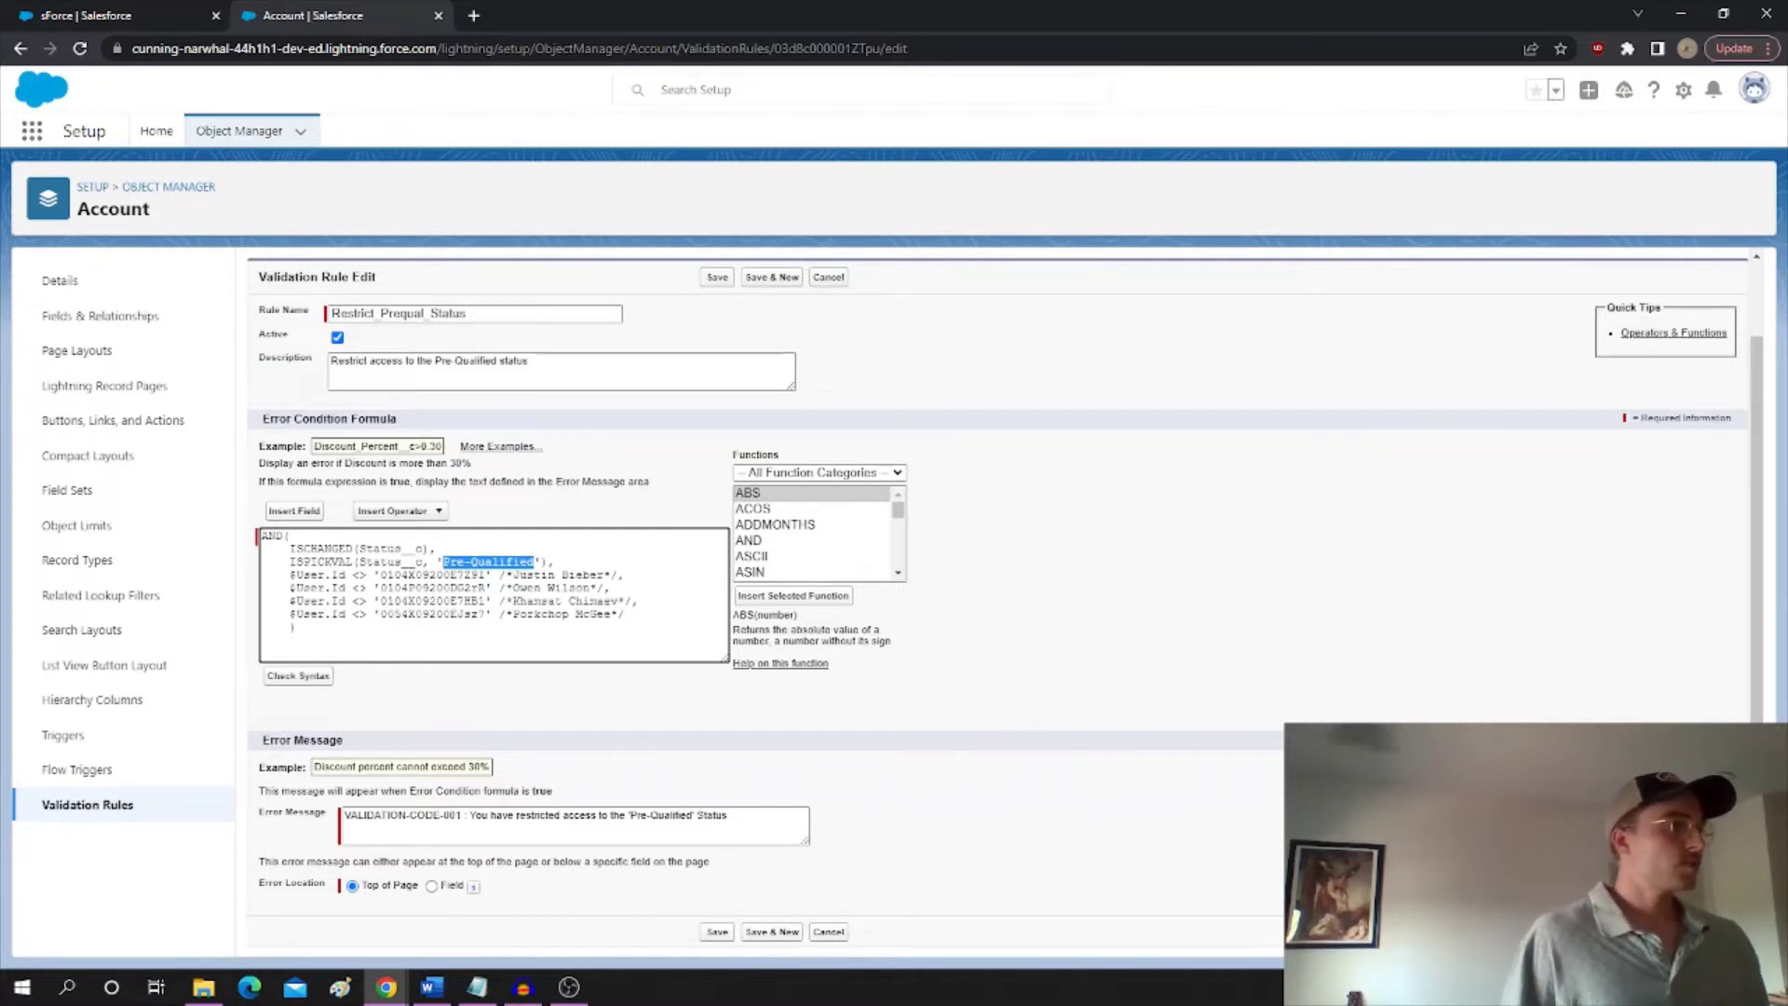
double_click(432, 575)
double_click(432, 588)
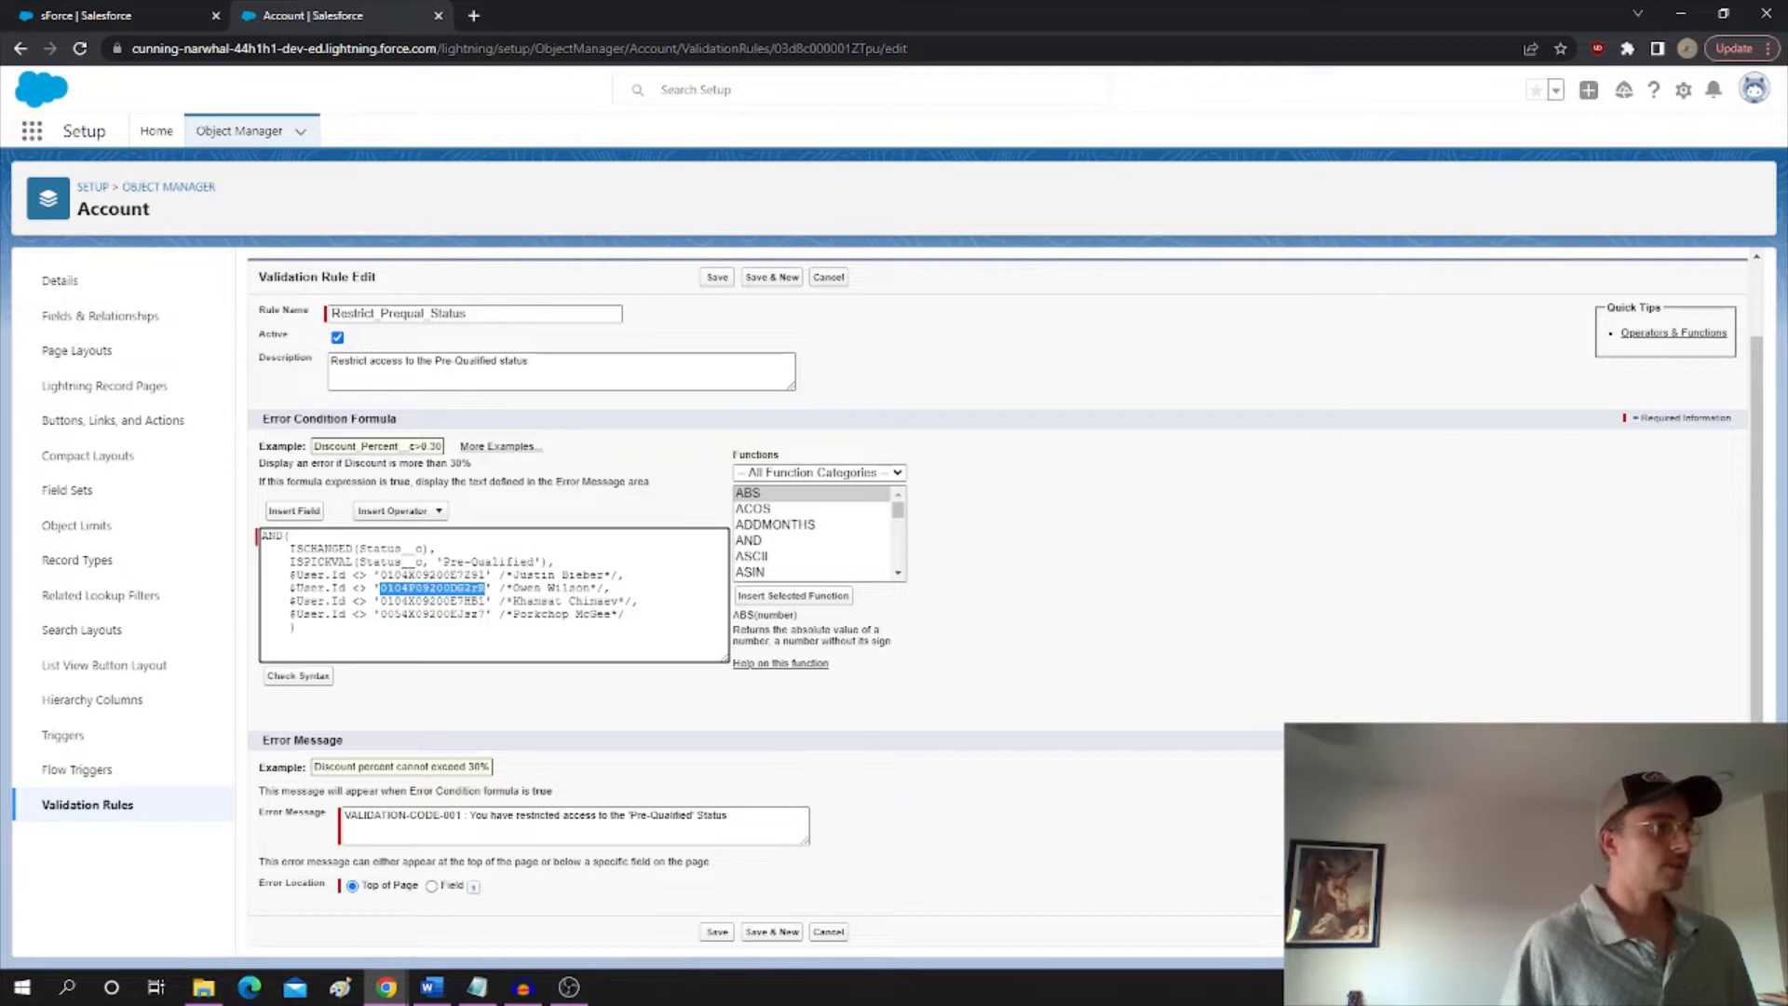
double_click(432, 600)
left_click(548, 601)
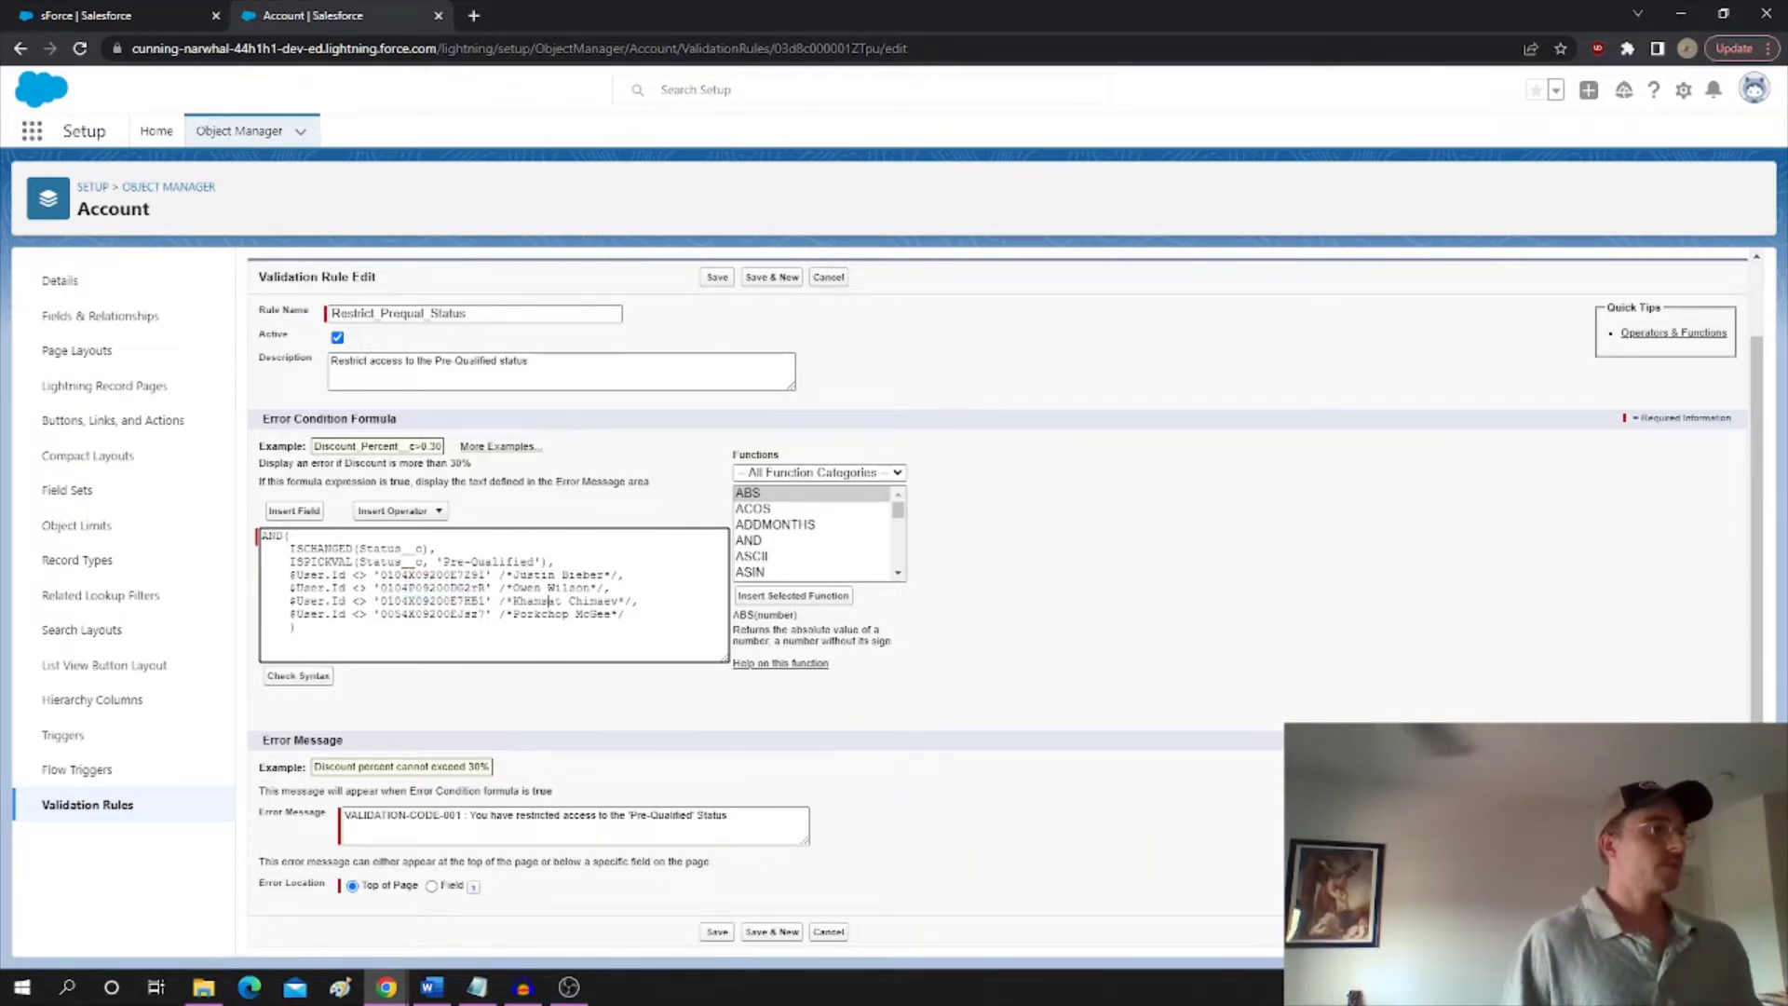
Step: Examine the not-equal operator and each of the user IDs it compares in the formula's $User.Id conditions
left_click_drag(352, 576, 366, 575)
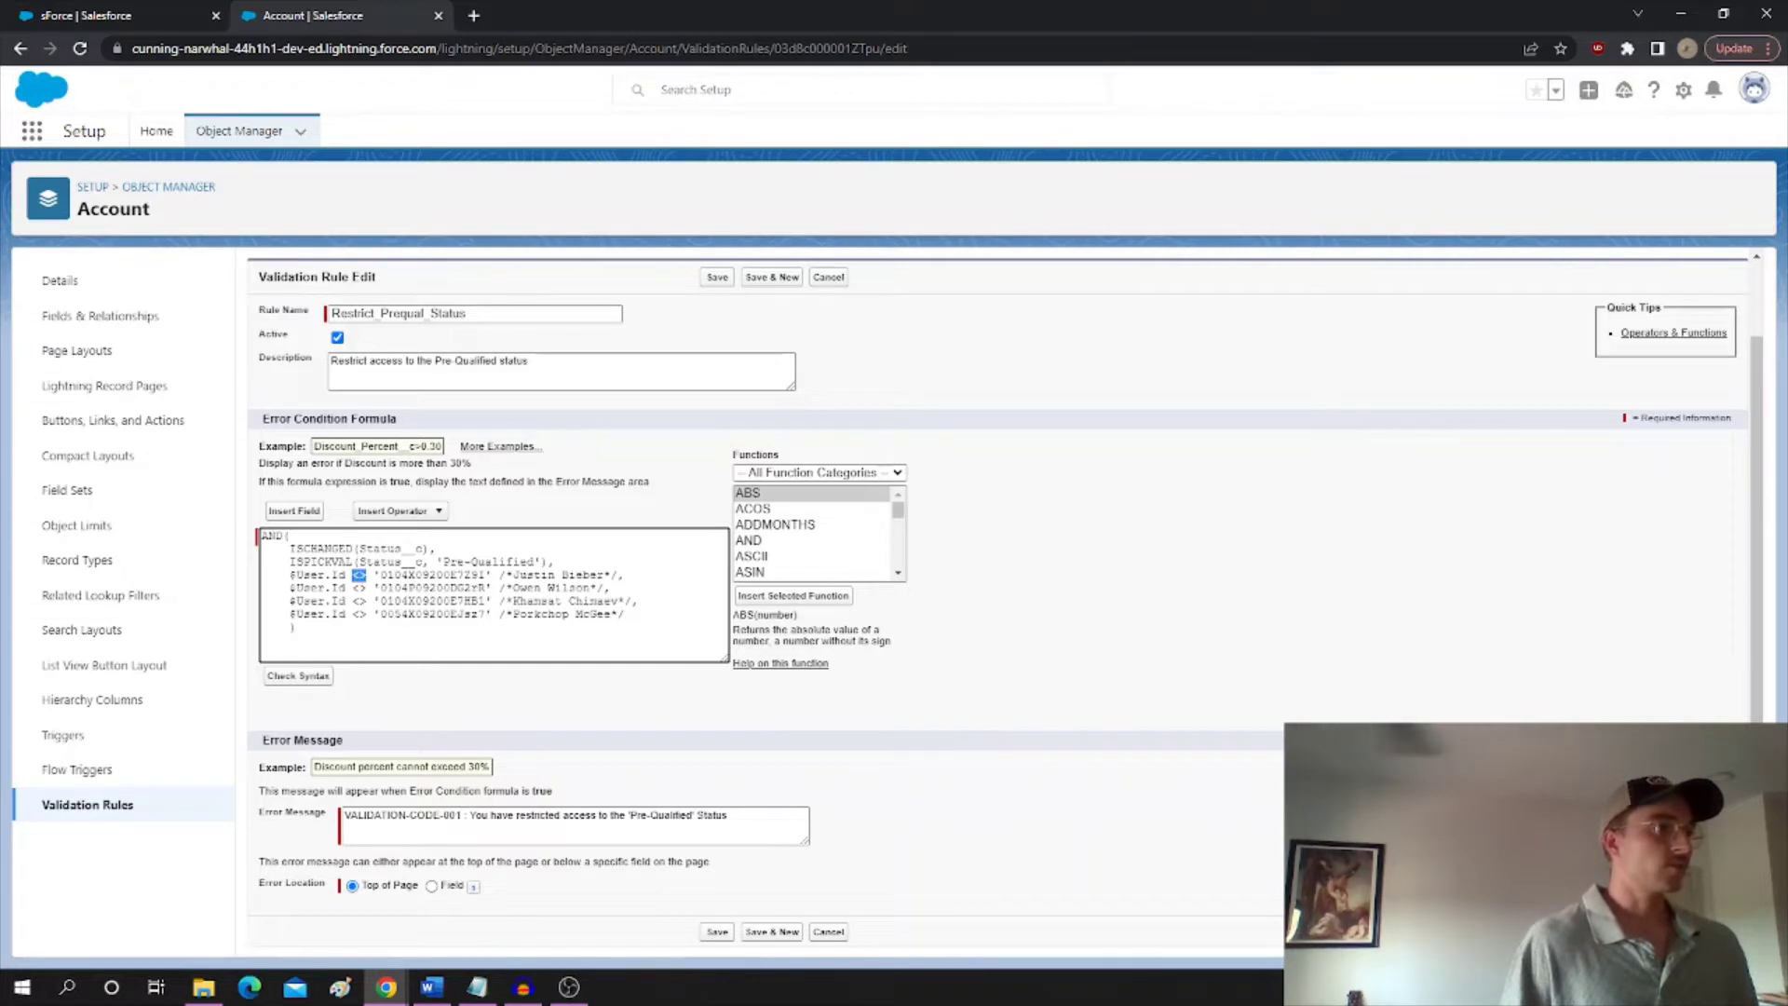
double_click(432, 576)
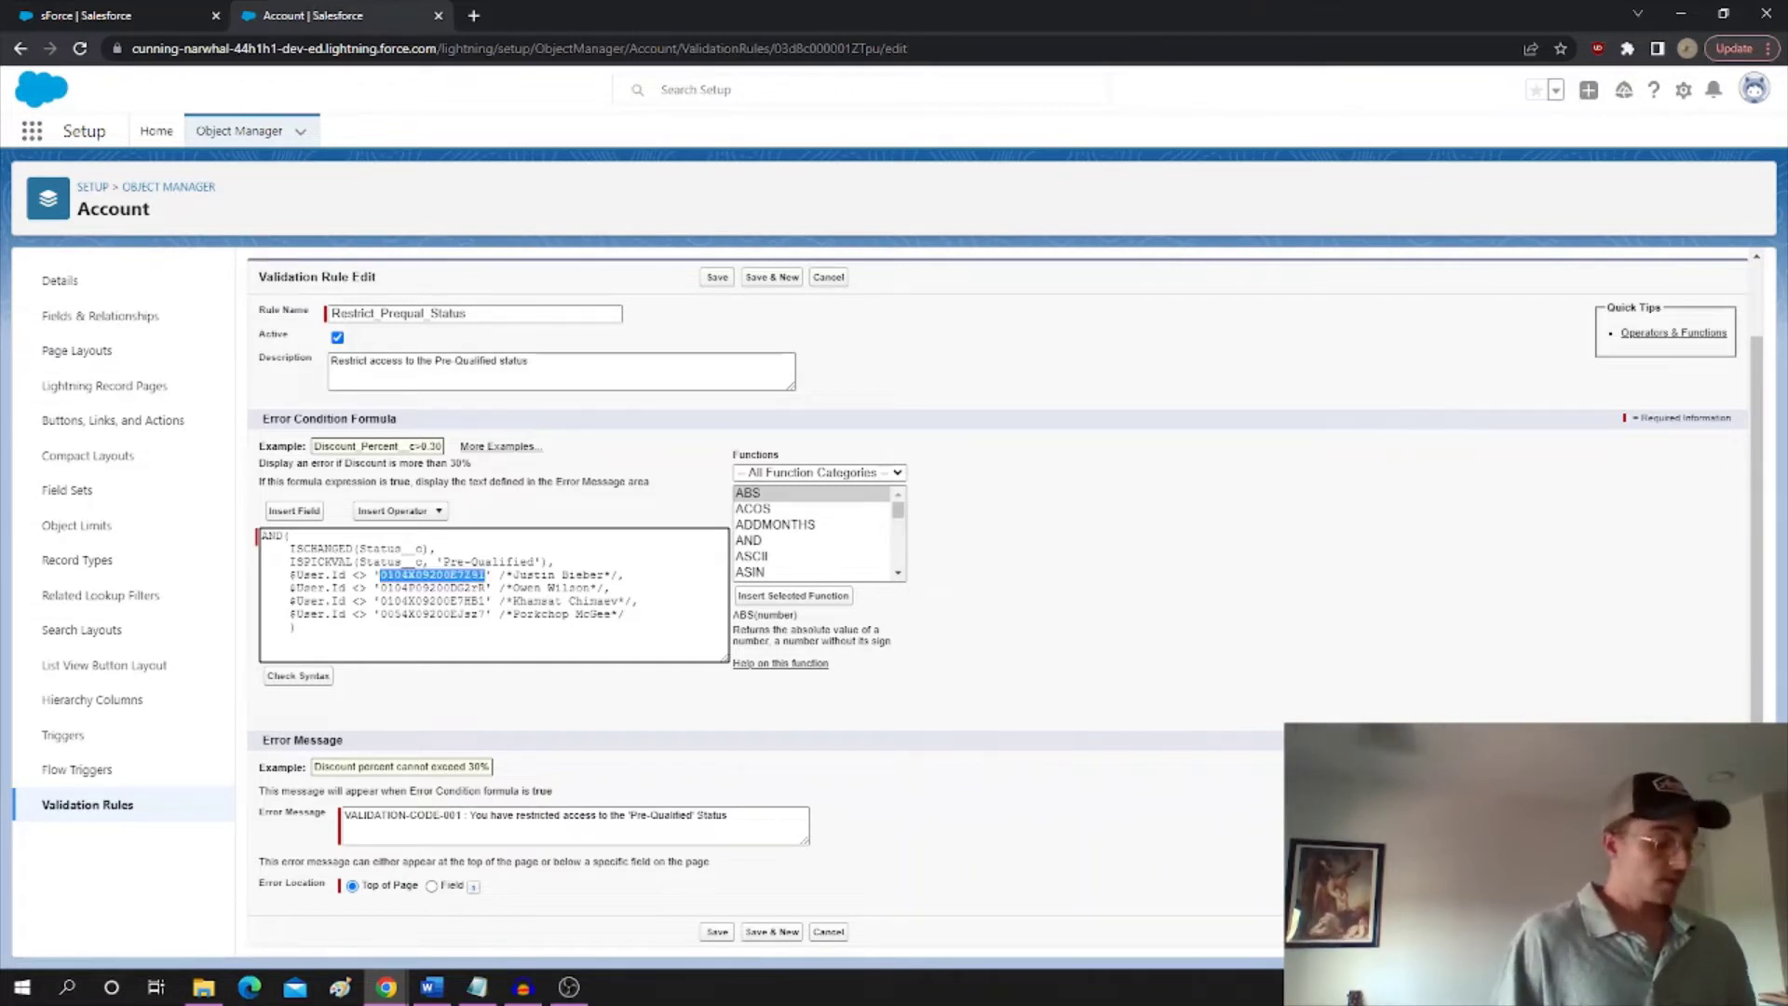
double_click(432, 588)
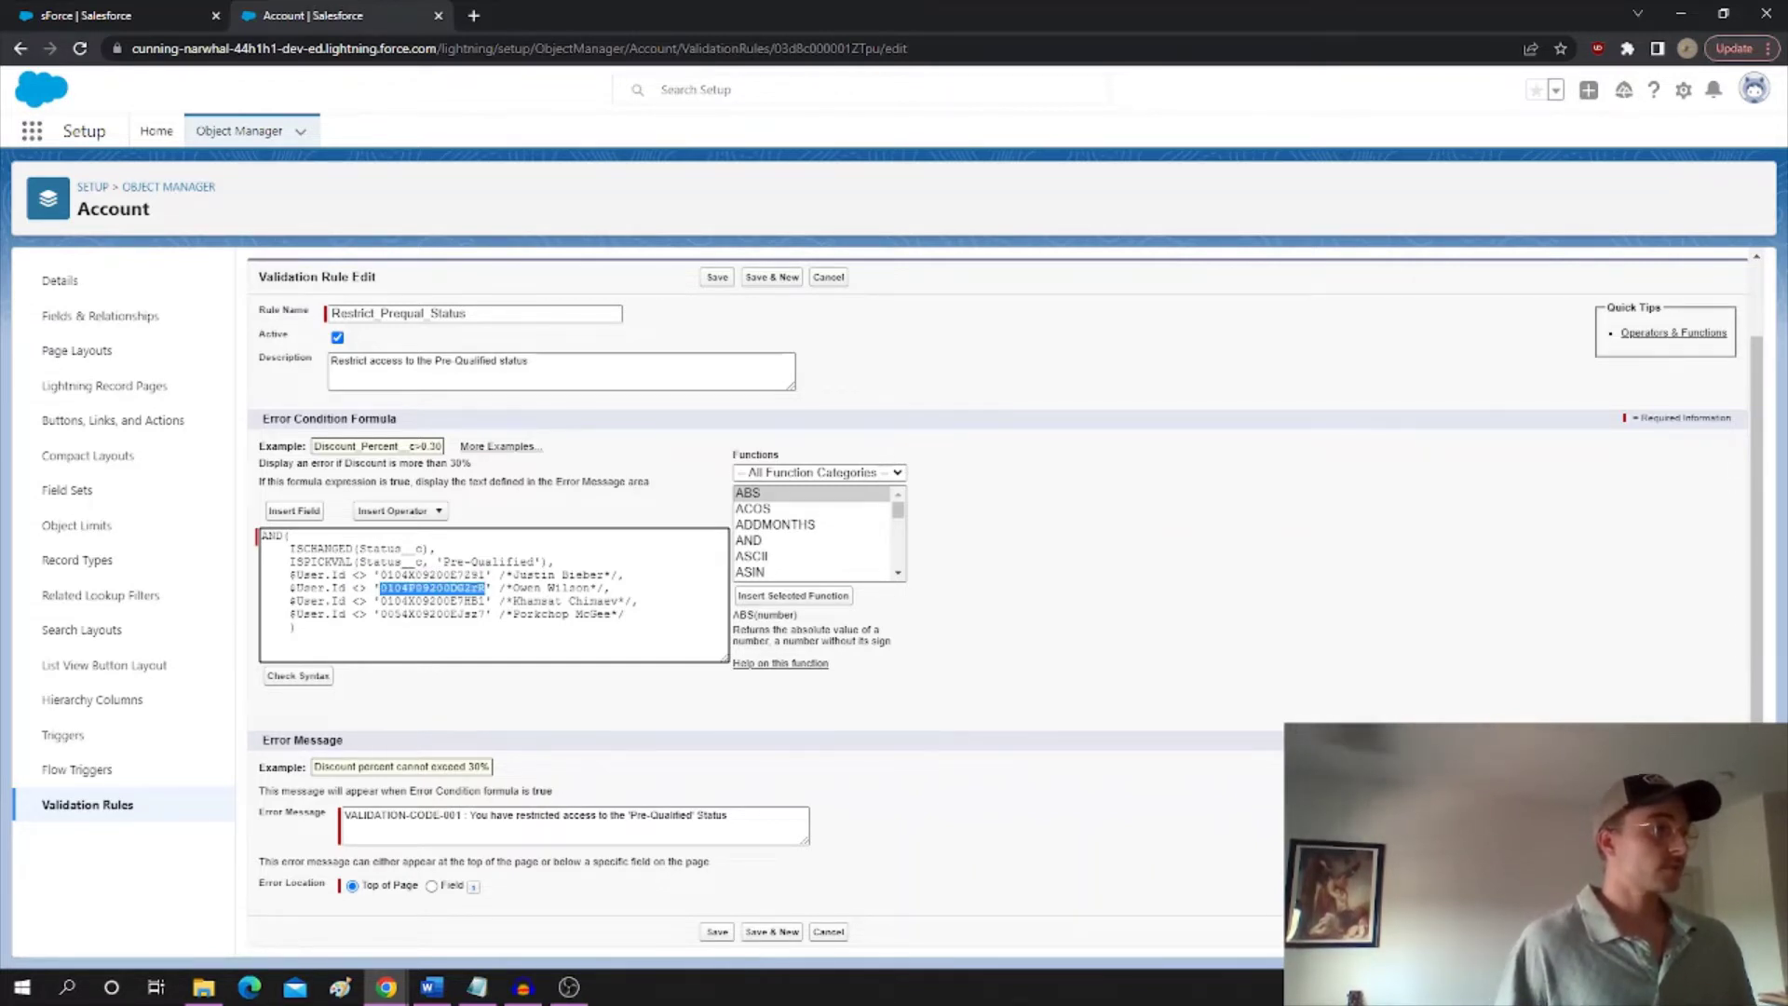
double_click(432, 602)
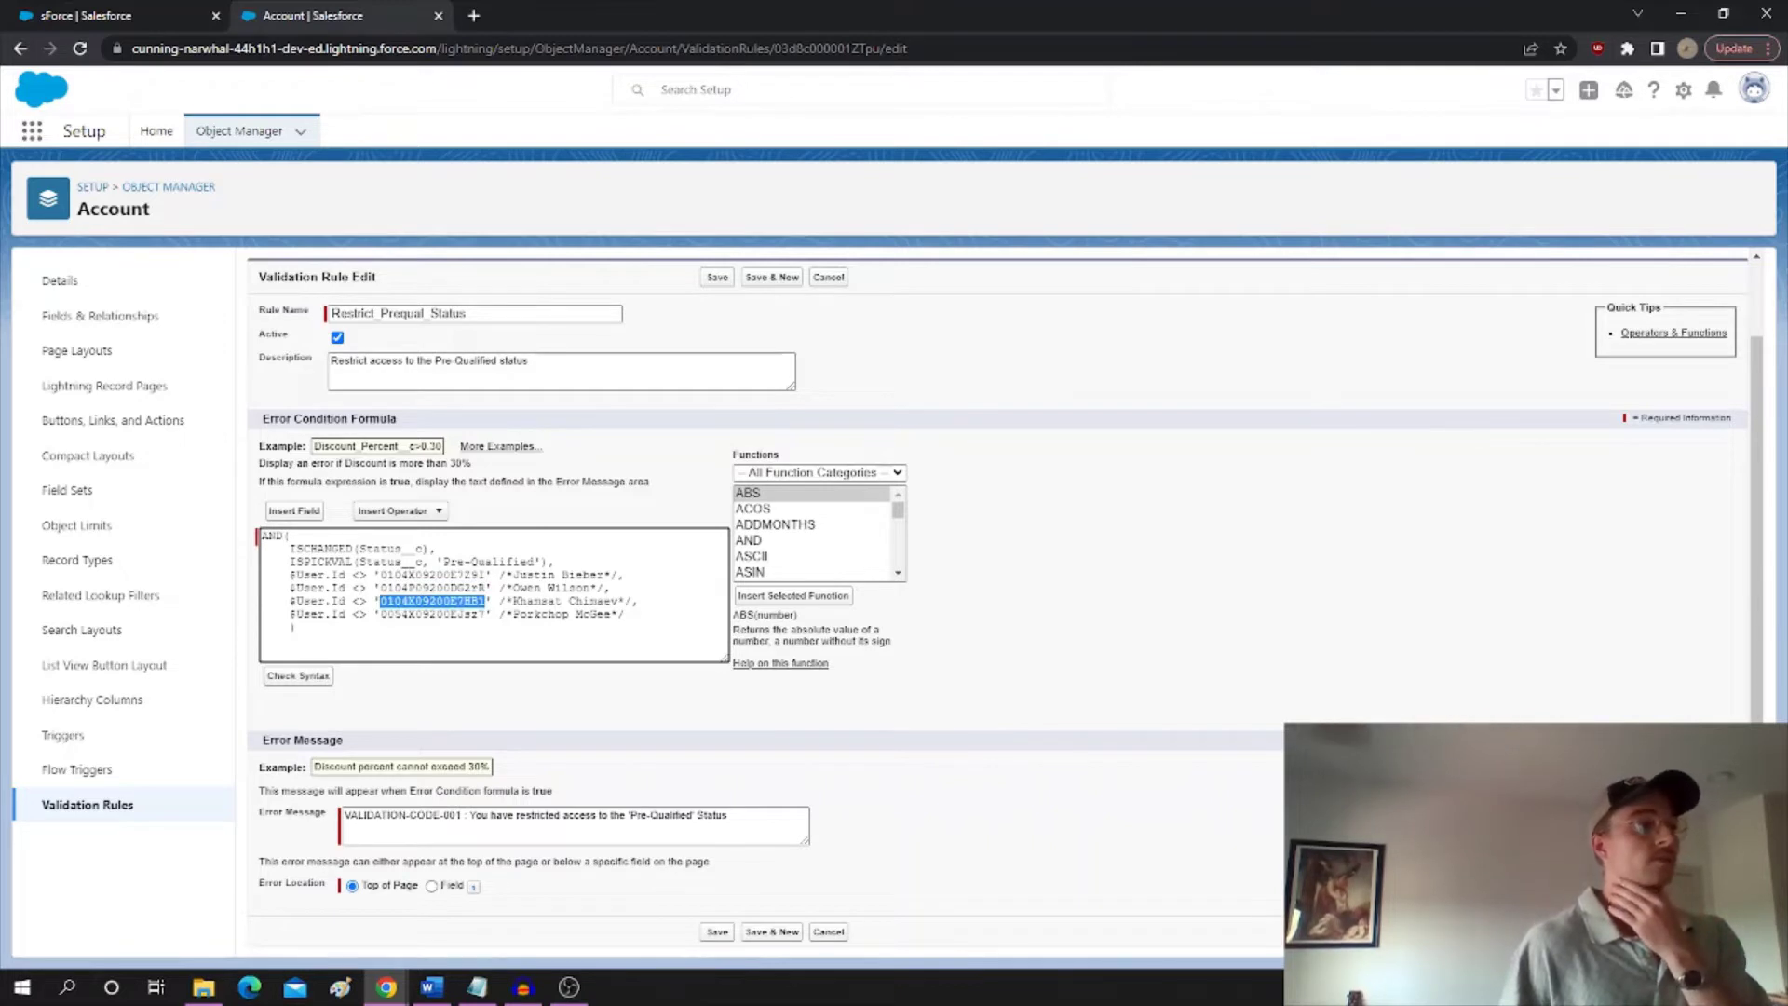
double_click(432, 615)
left_click(434, 588)
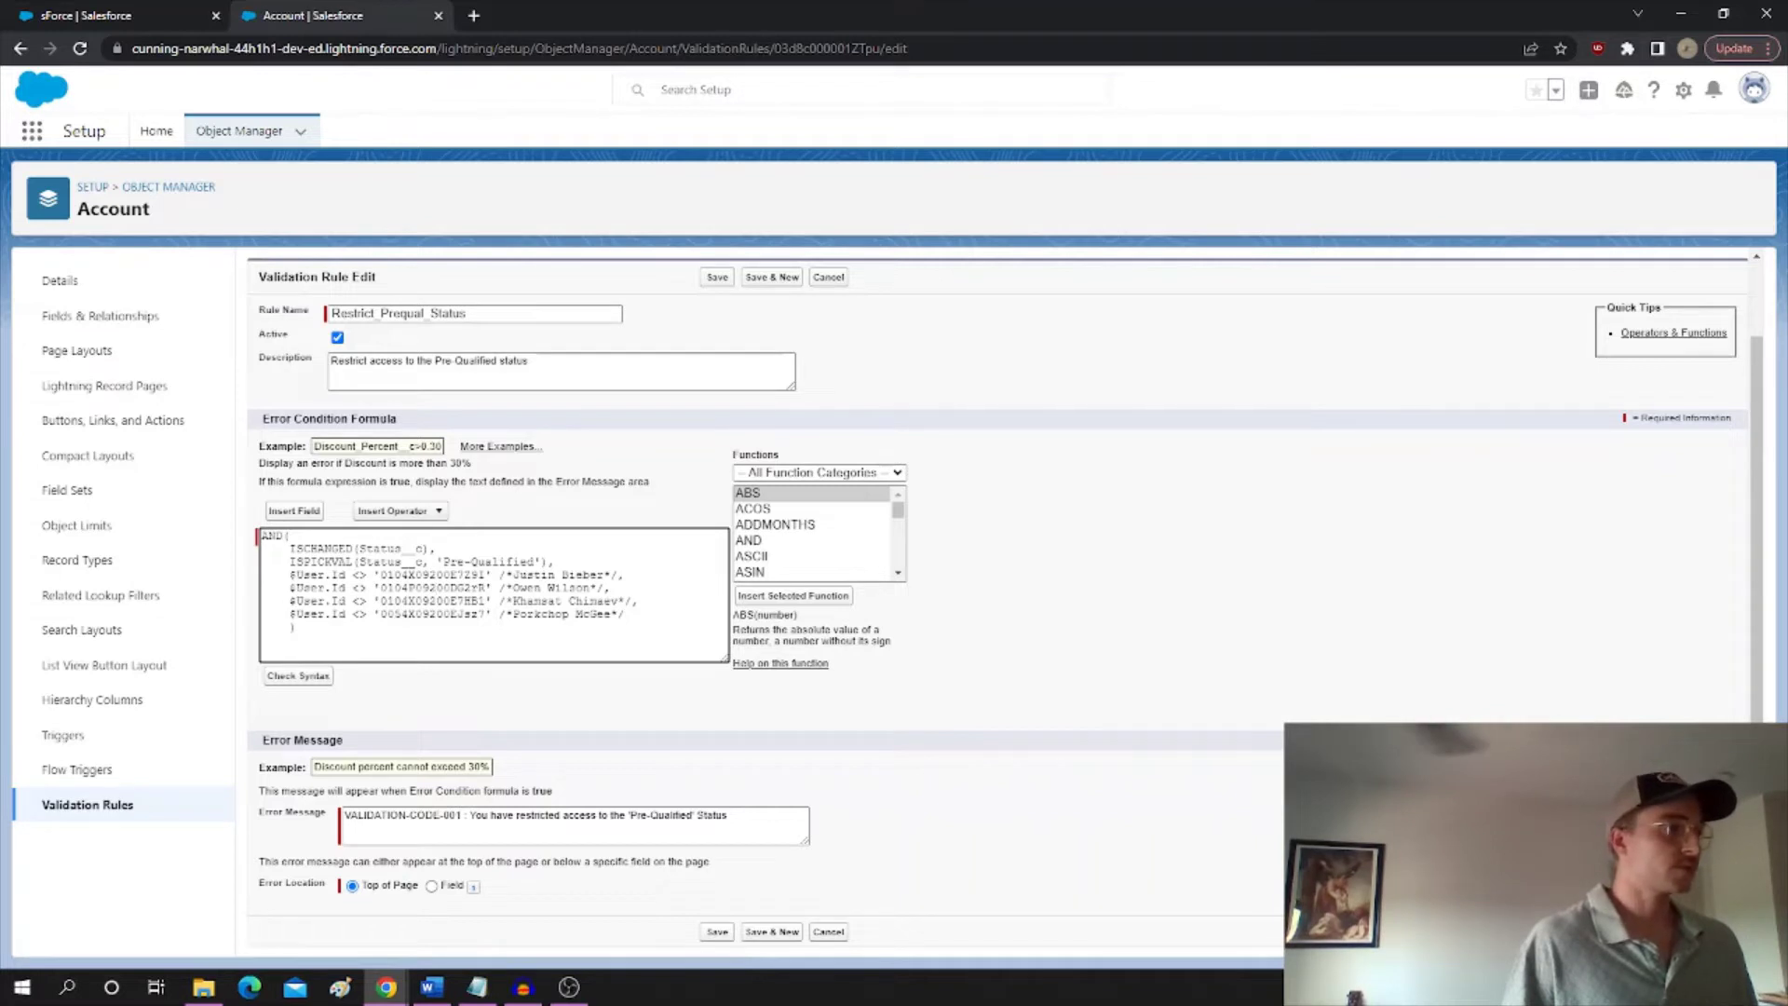
left_click_drag(408, 614, 512, 603)
left_click(512, 590)
Step: Test the rule by trying to save the sForce account with the status Pre-Qualified, and discard the edit
left_click(130, 15)
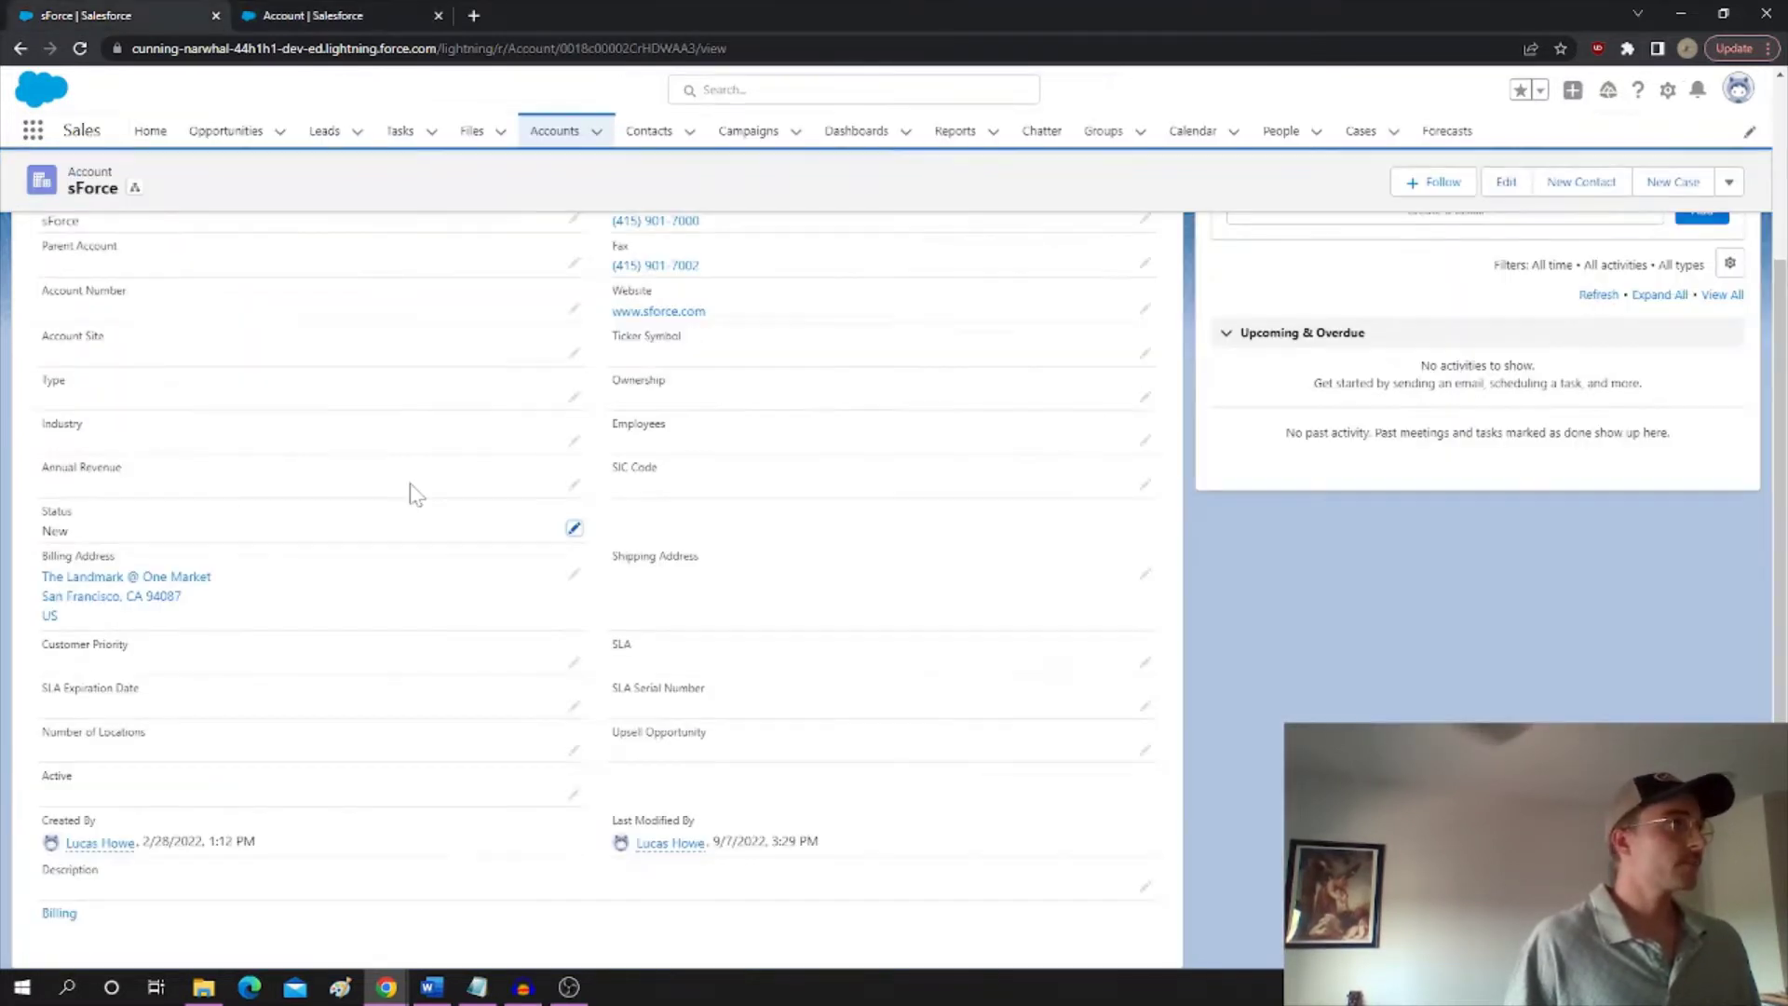
left_click(573, 535)
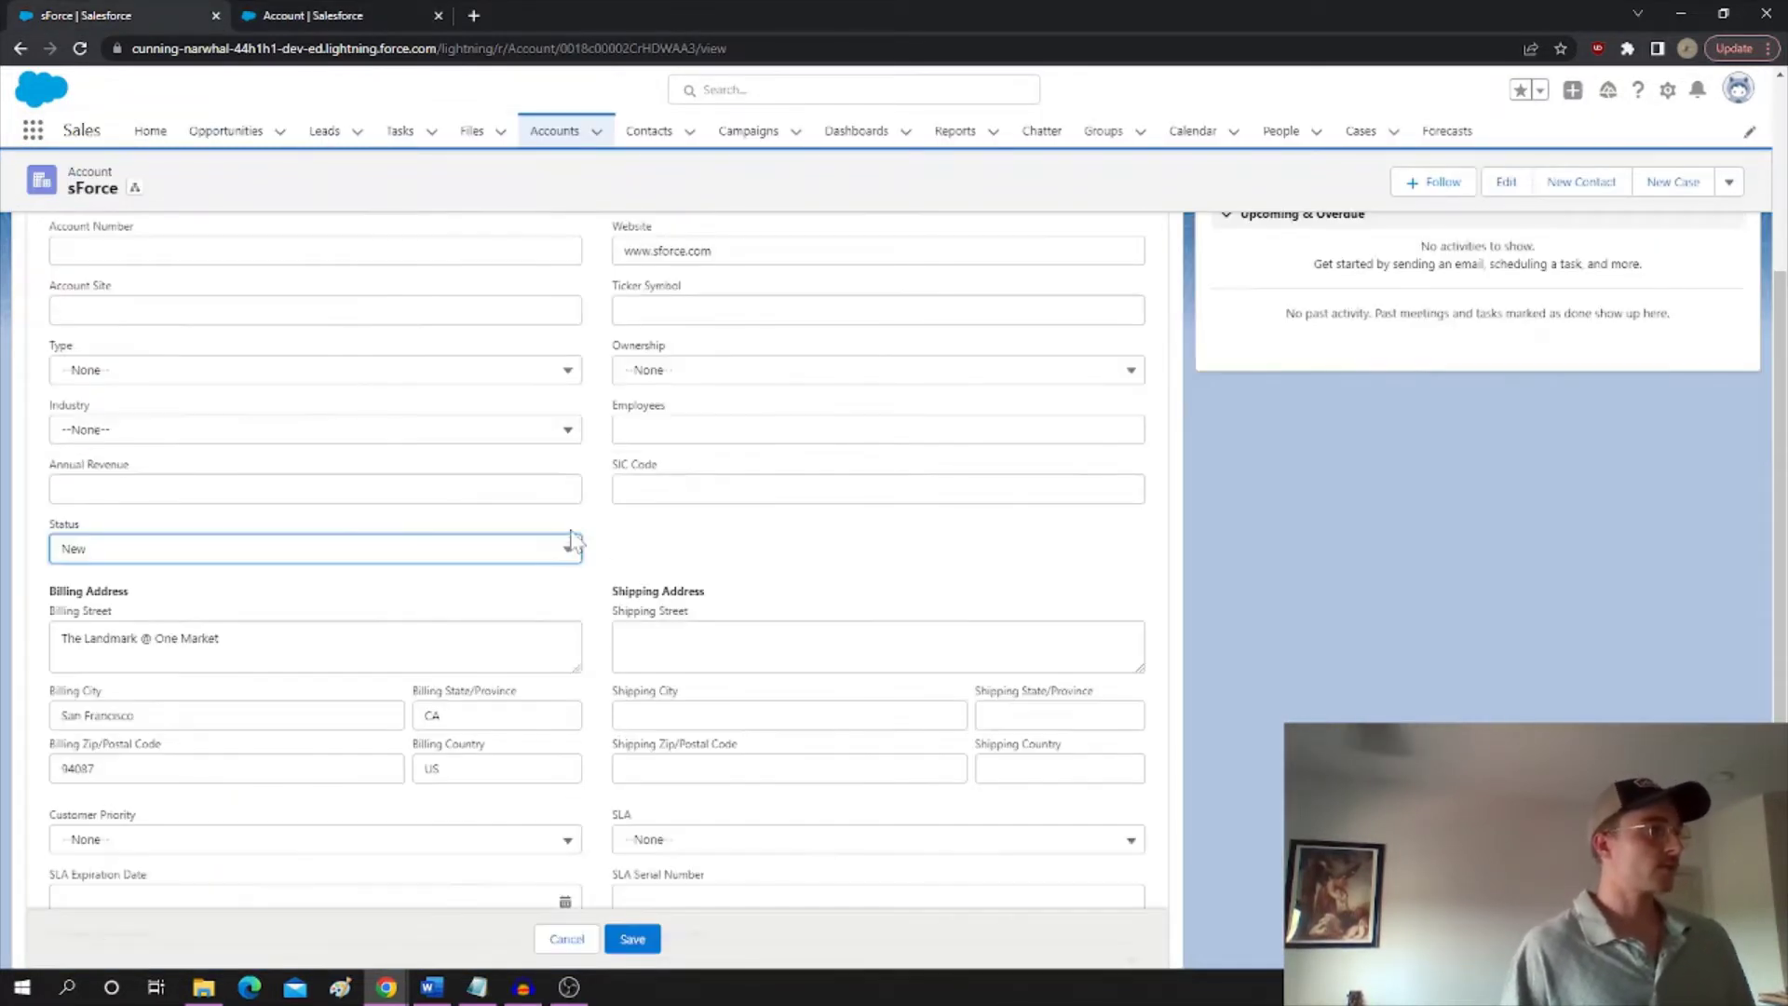
left_click(410, 551)
left_click(266, 729)
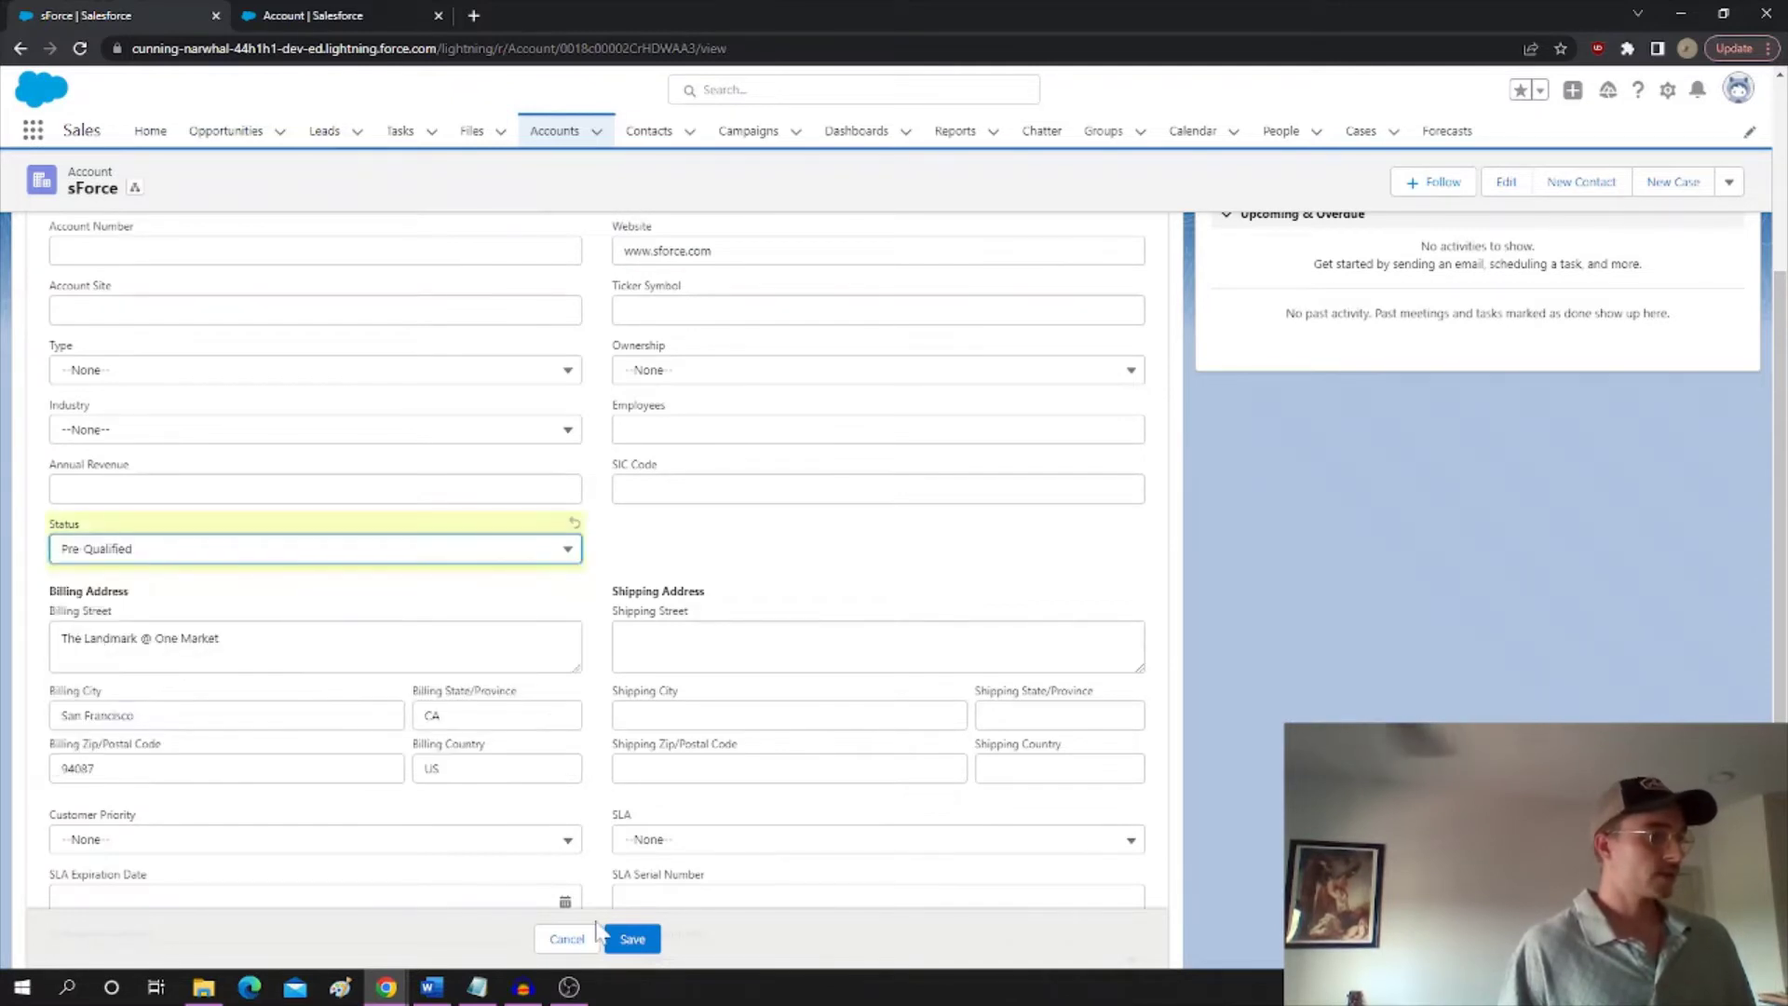
left_click(634, 938)
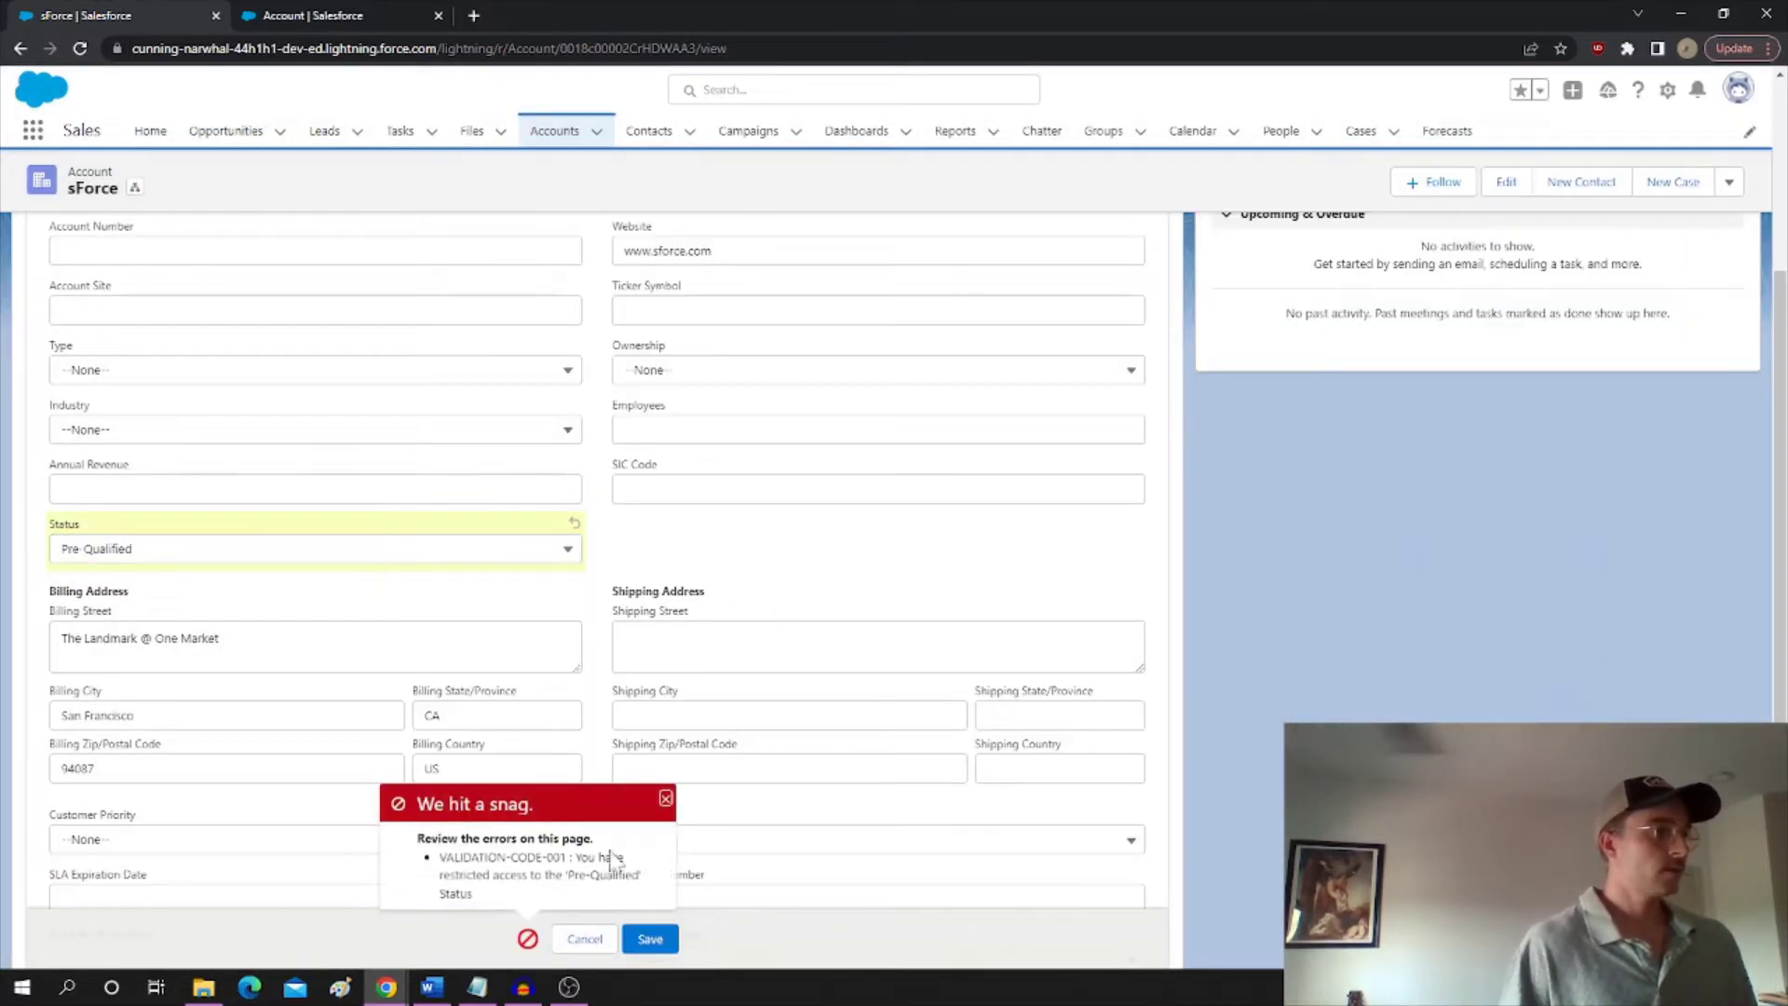
left_click(585, 938)
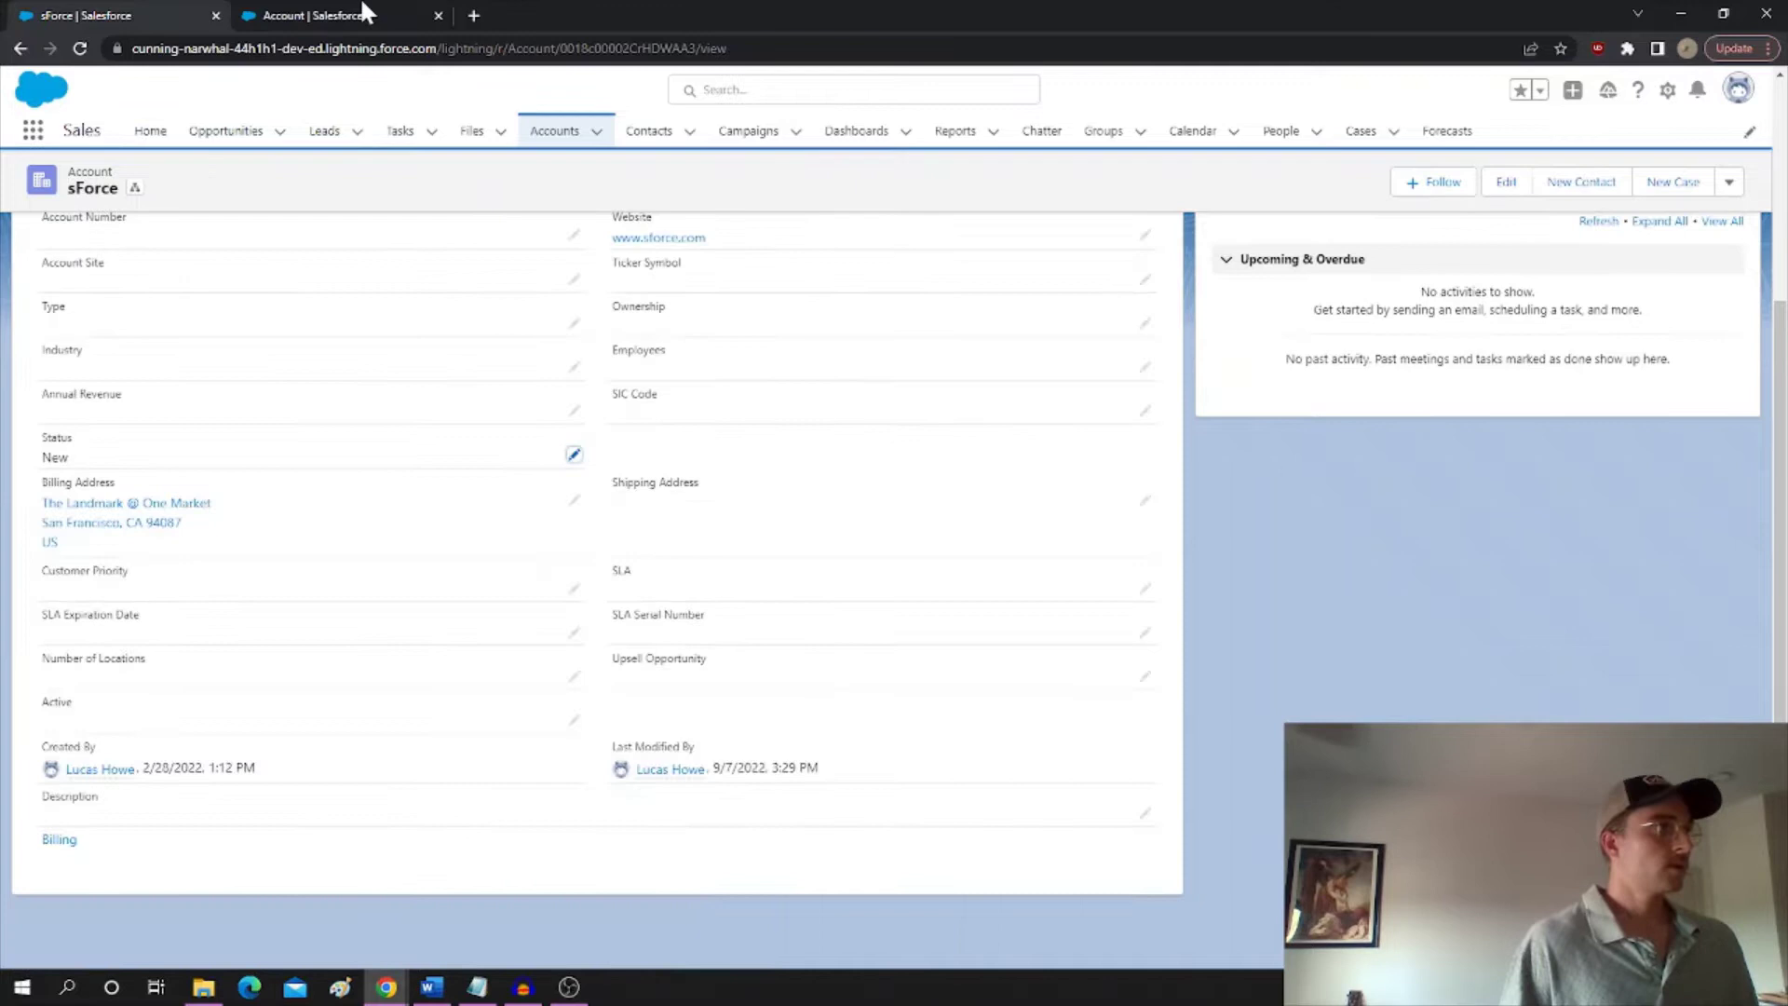
Step: Return to the validation rule and review the hard-coded user IDs and their name comments in the formula
left_click(304, 16)
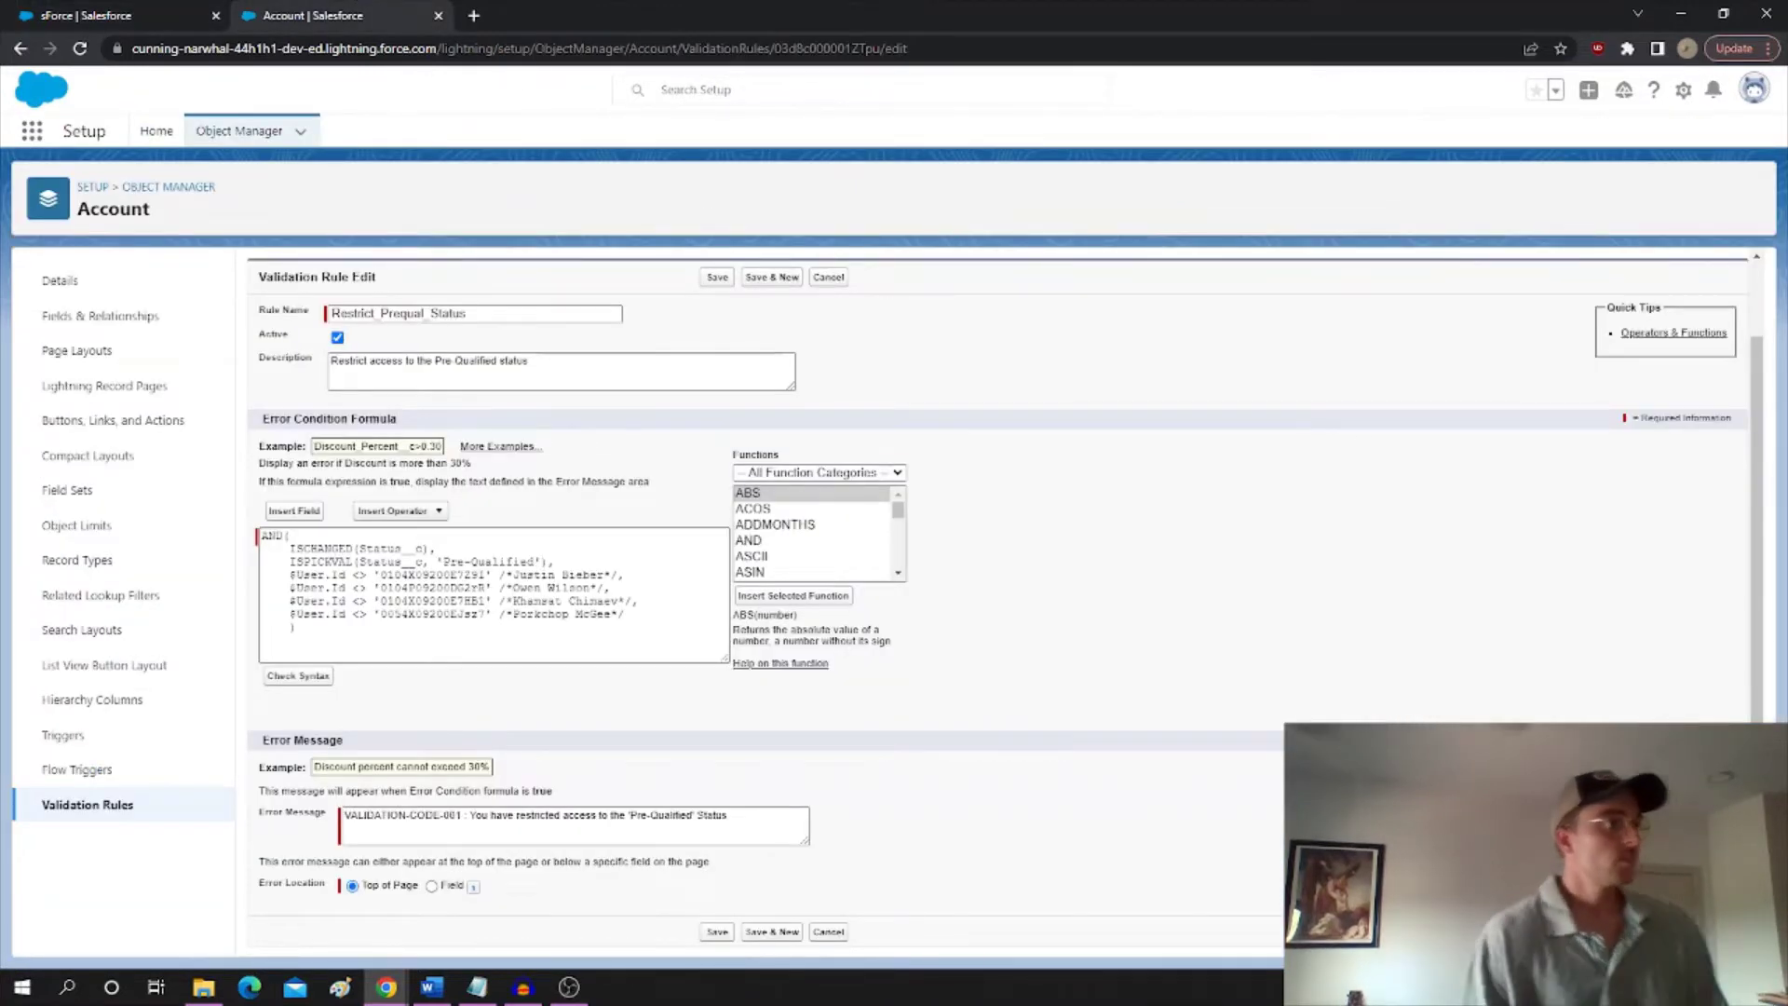
double_click(432, 614)
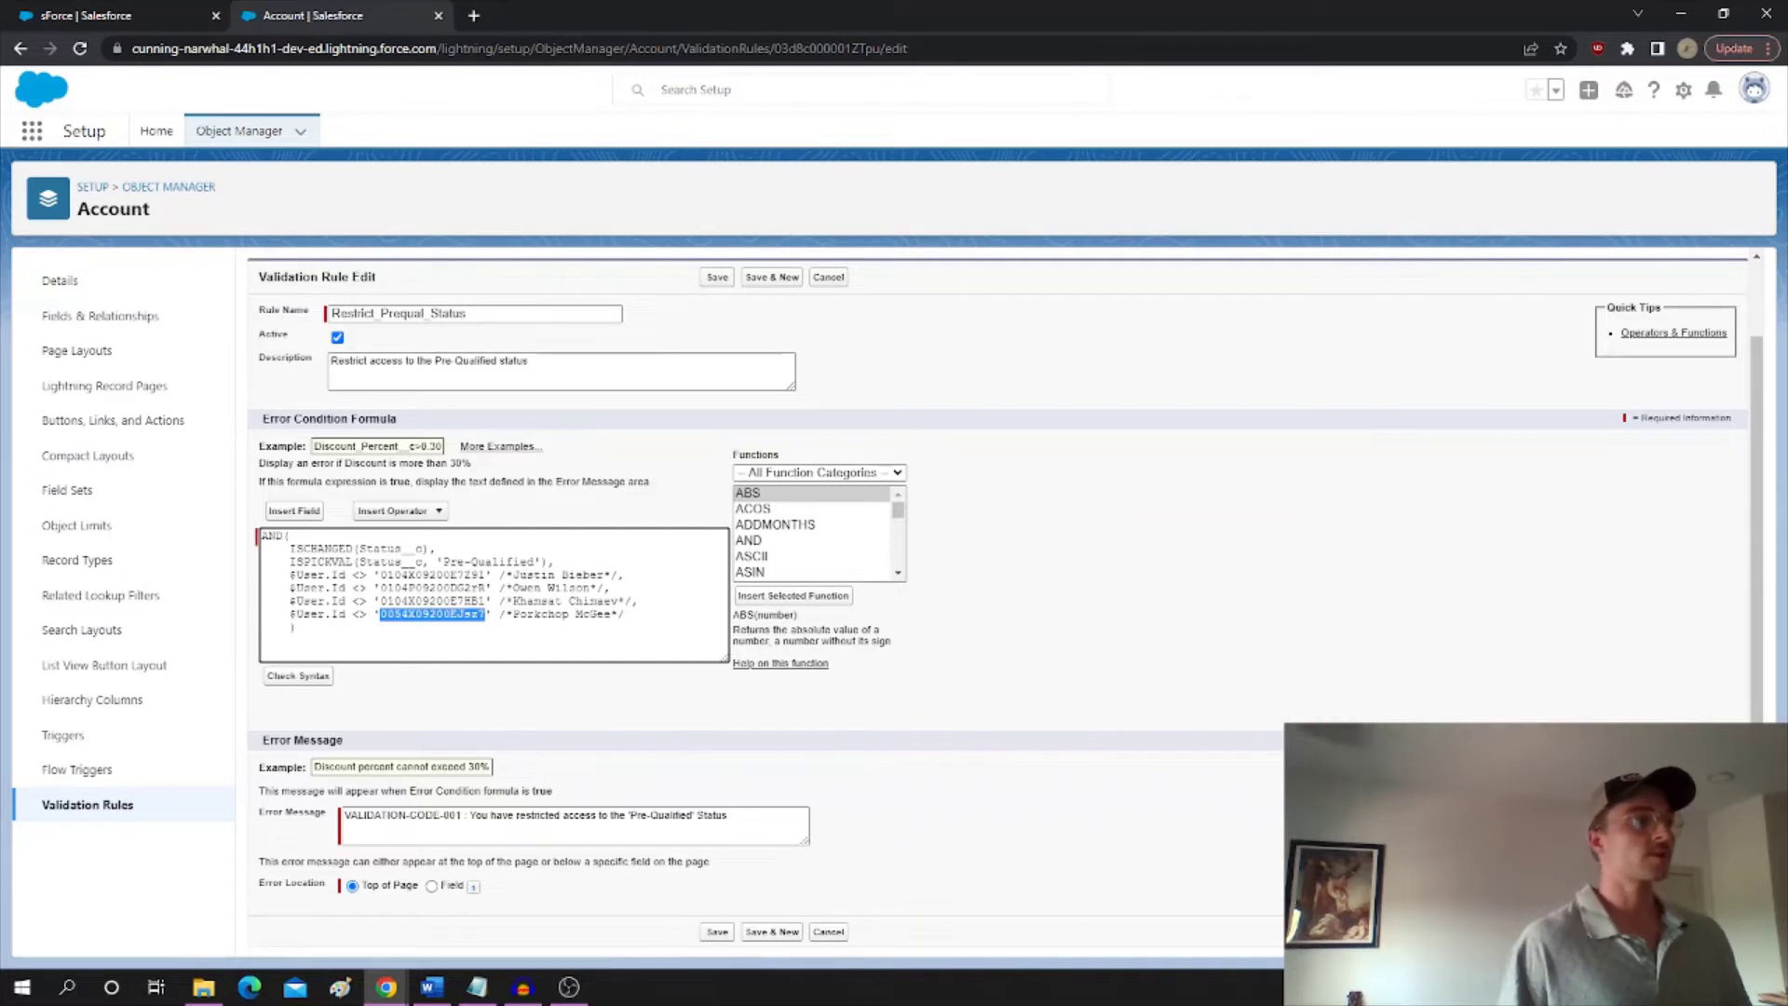
double_click(432, 601)
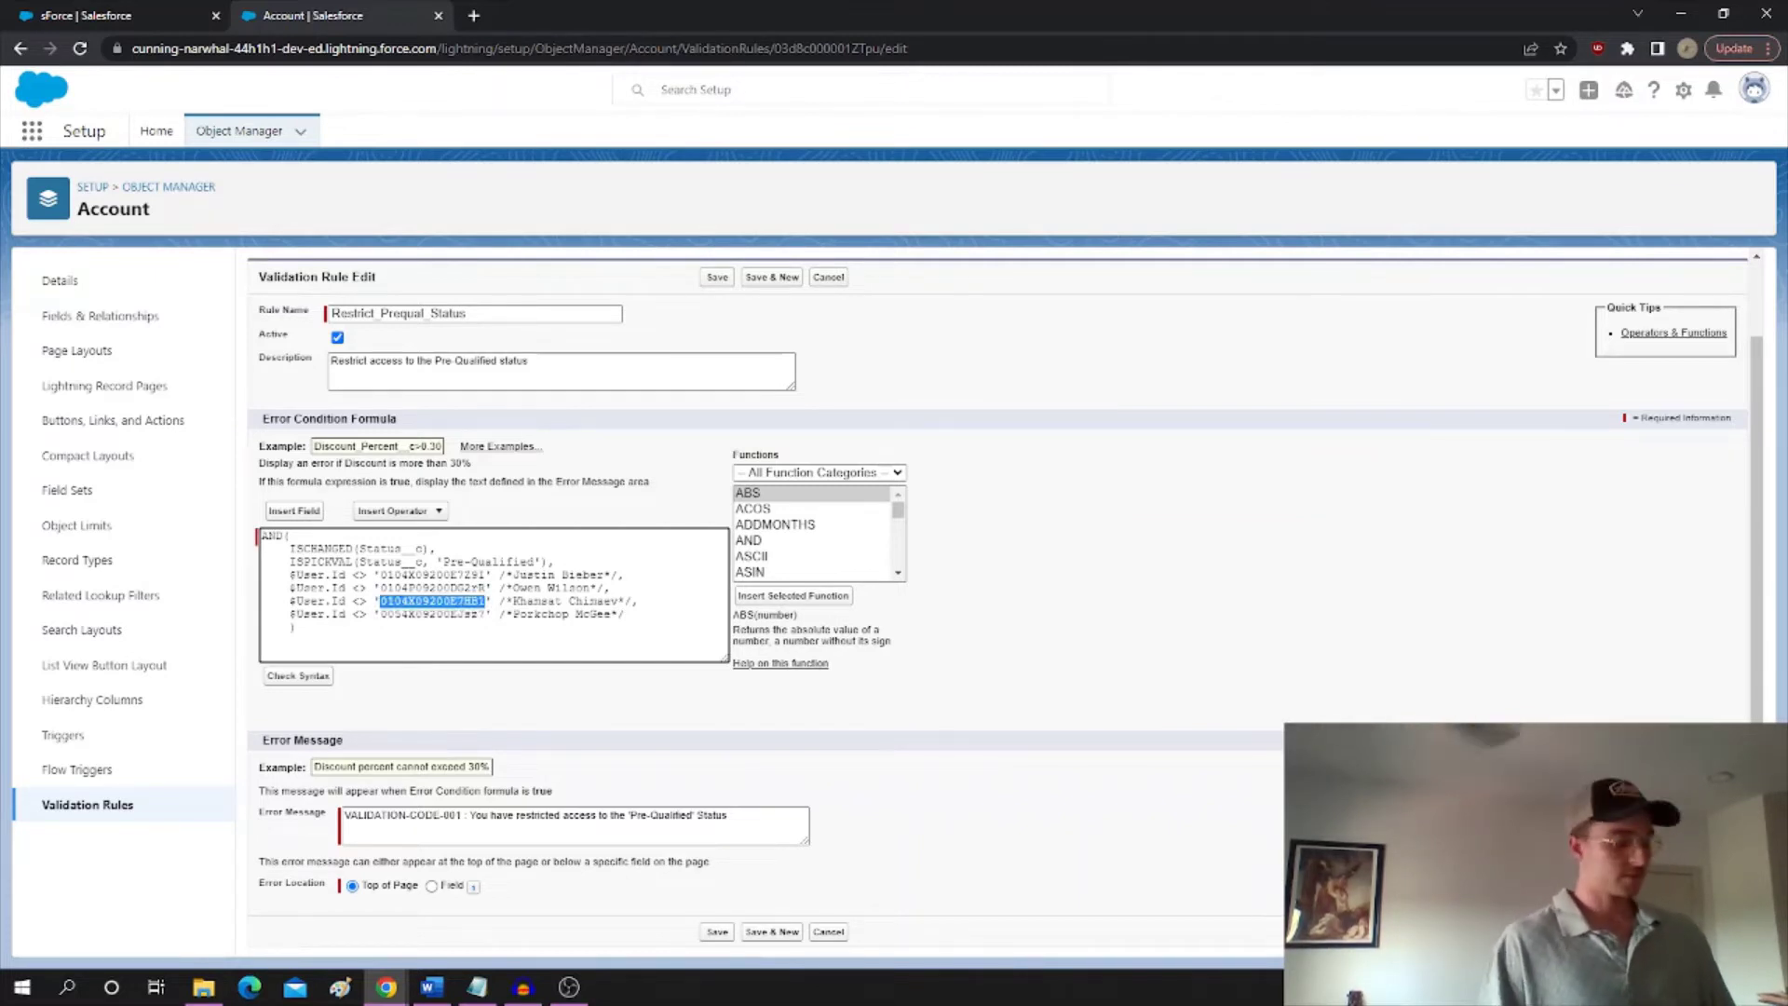
double_click(432, 574)
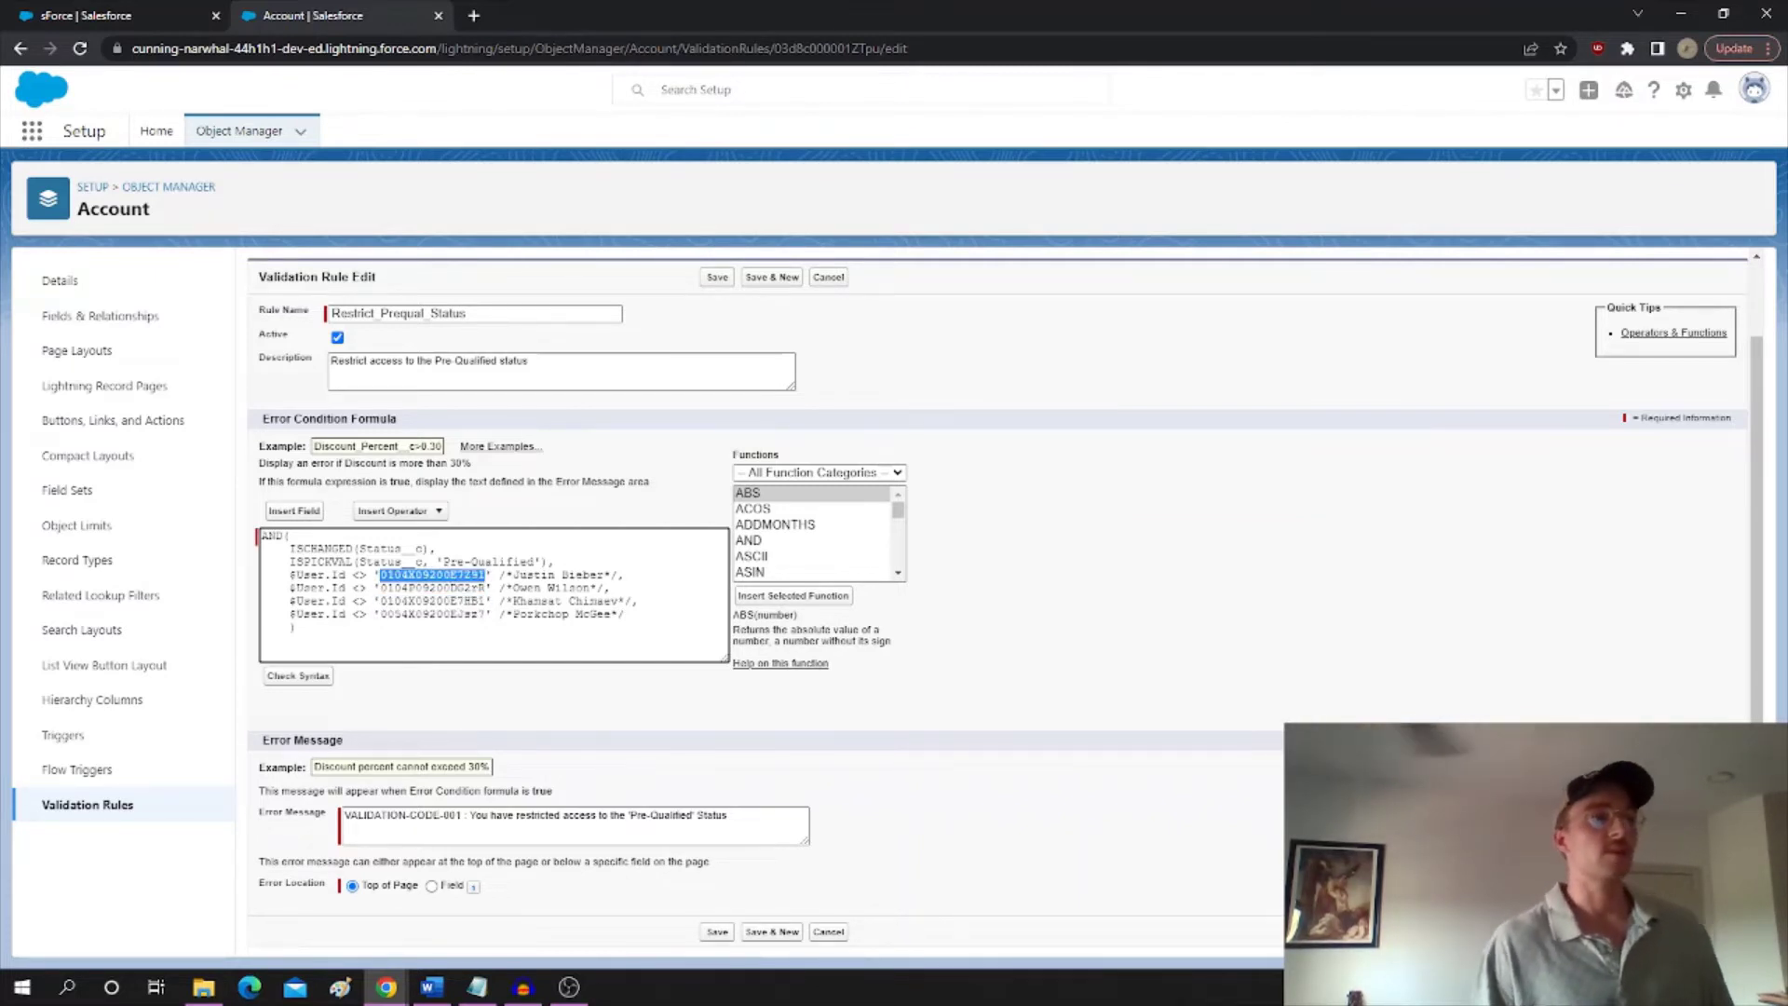
double_click(432, 601)
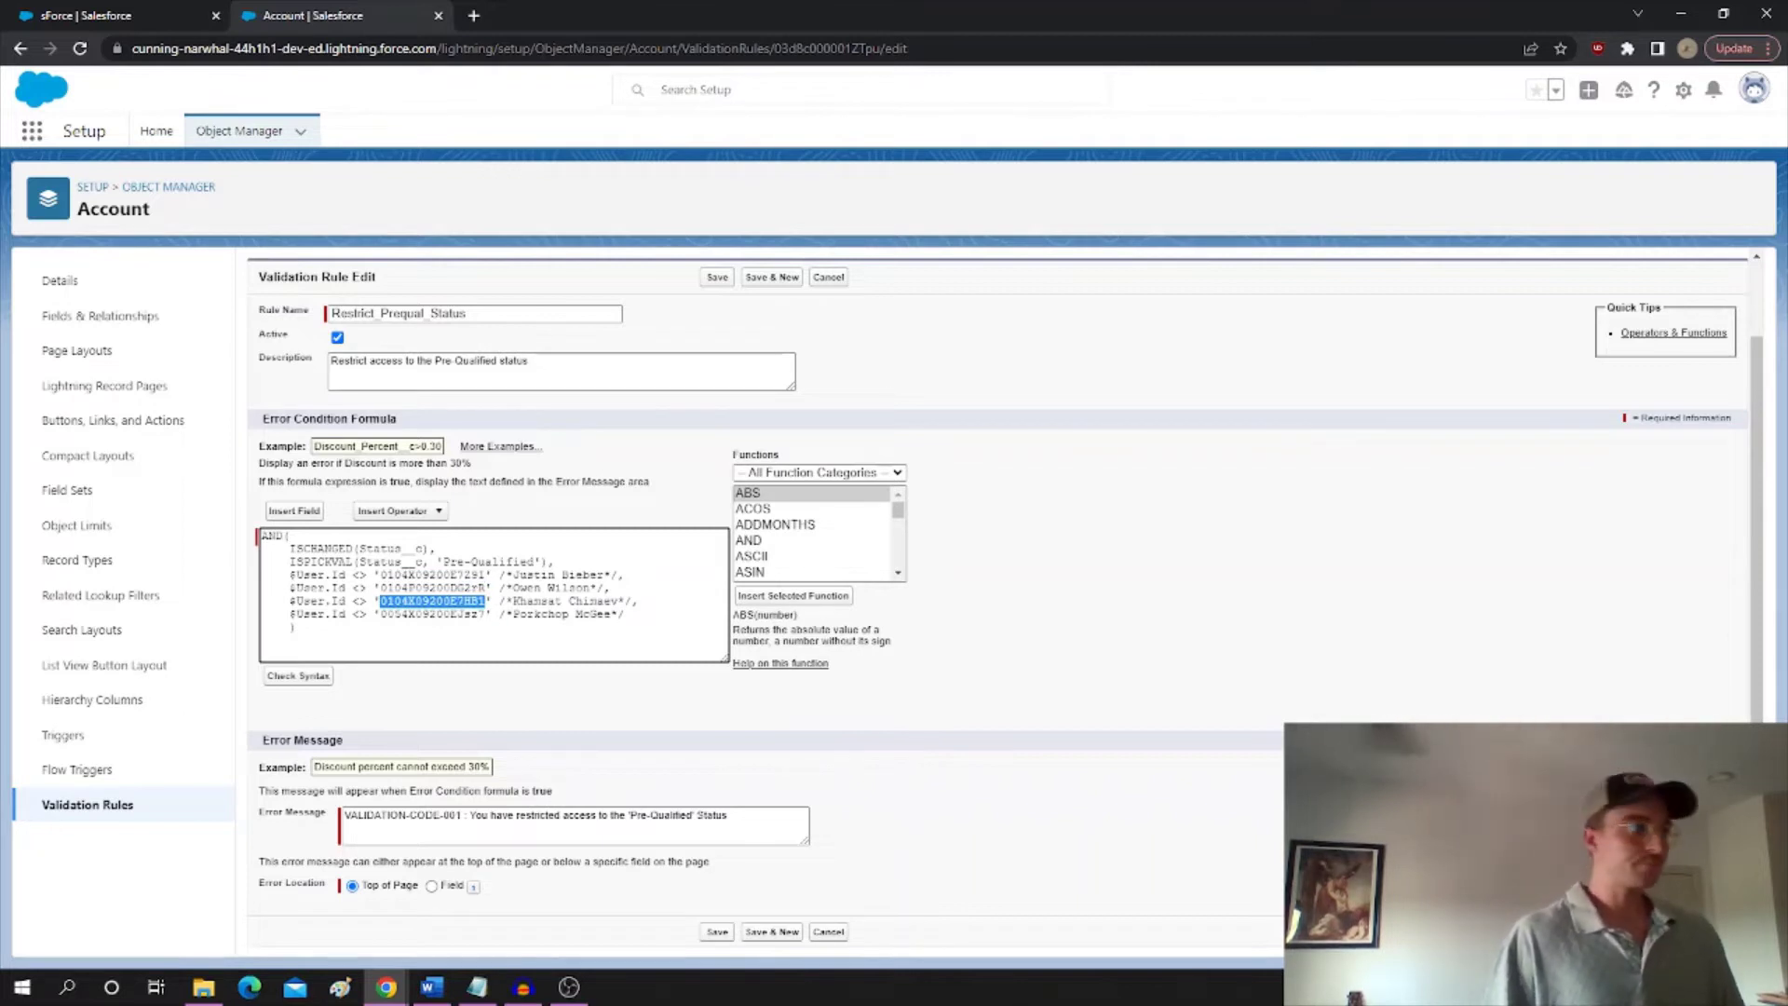
left_click(451, 588)
double_click(577, 575)
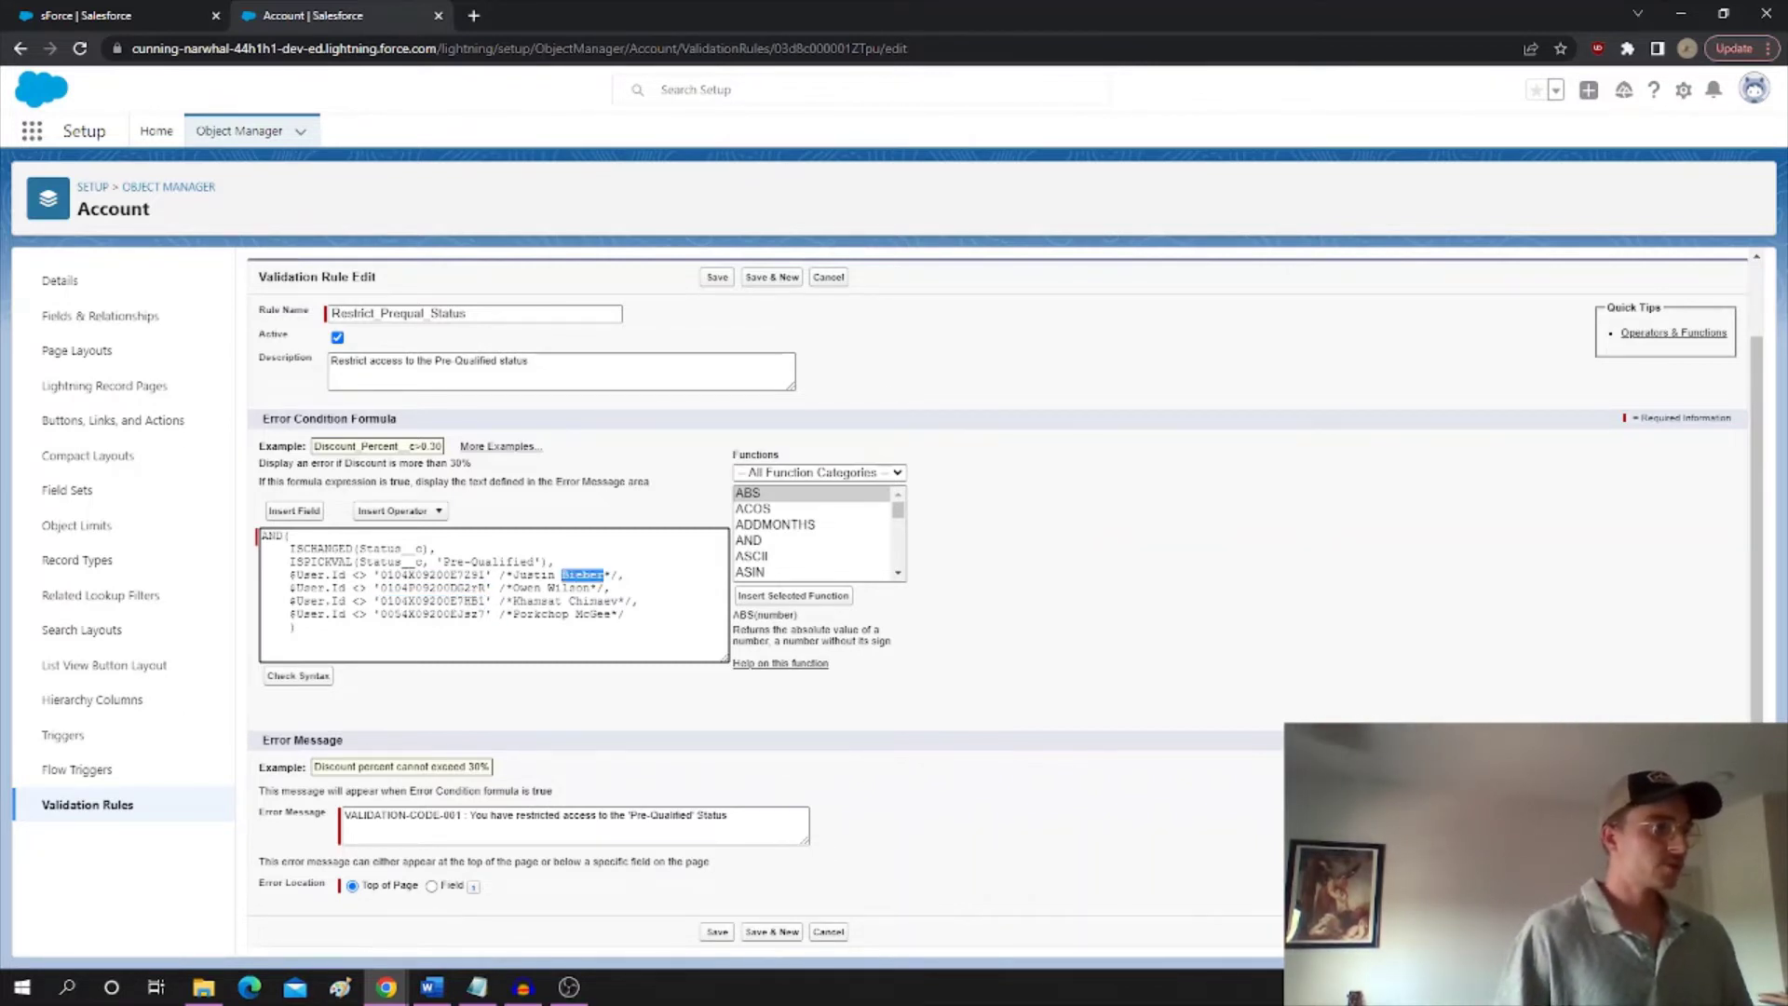
Step: Browse the $User fields that could be inserted into the formula below the ISPICKVAL condition
left_click(580, 562)
key("Return")
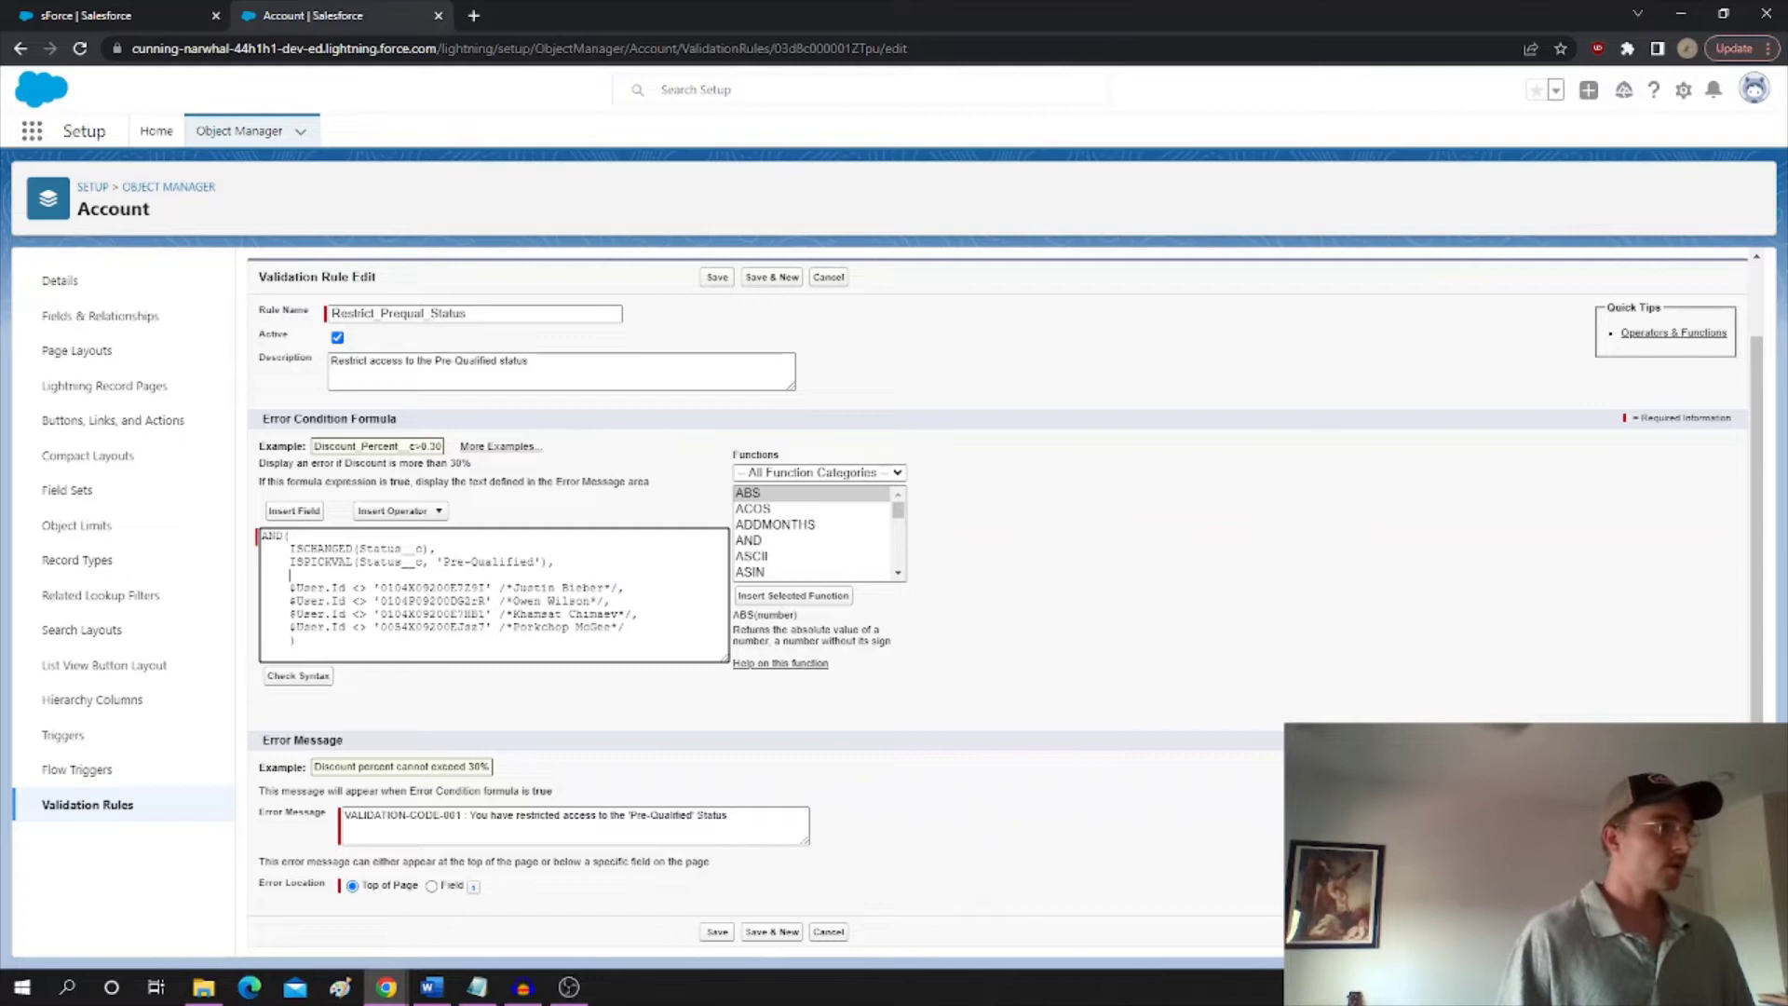
left_click(296, 511)
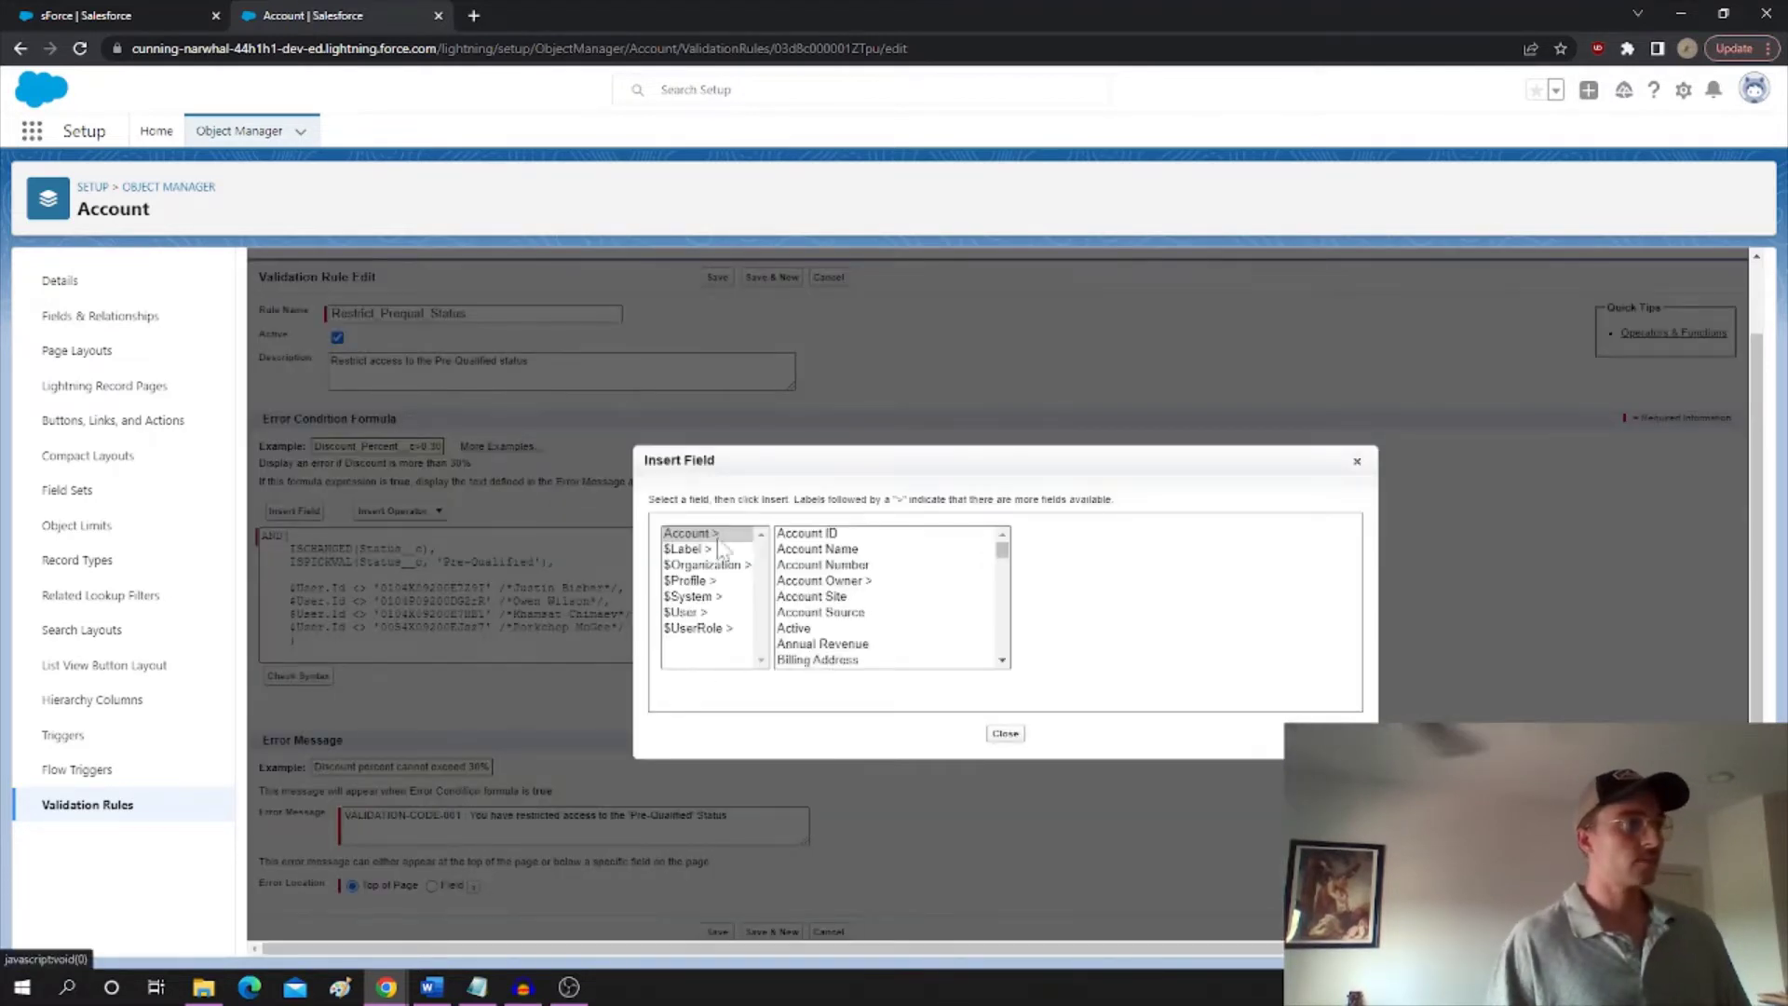
left_click(709, 612)
left_click(793, 612)
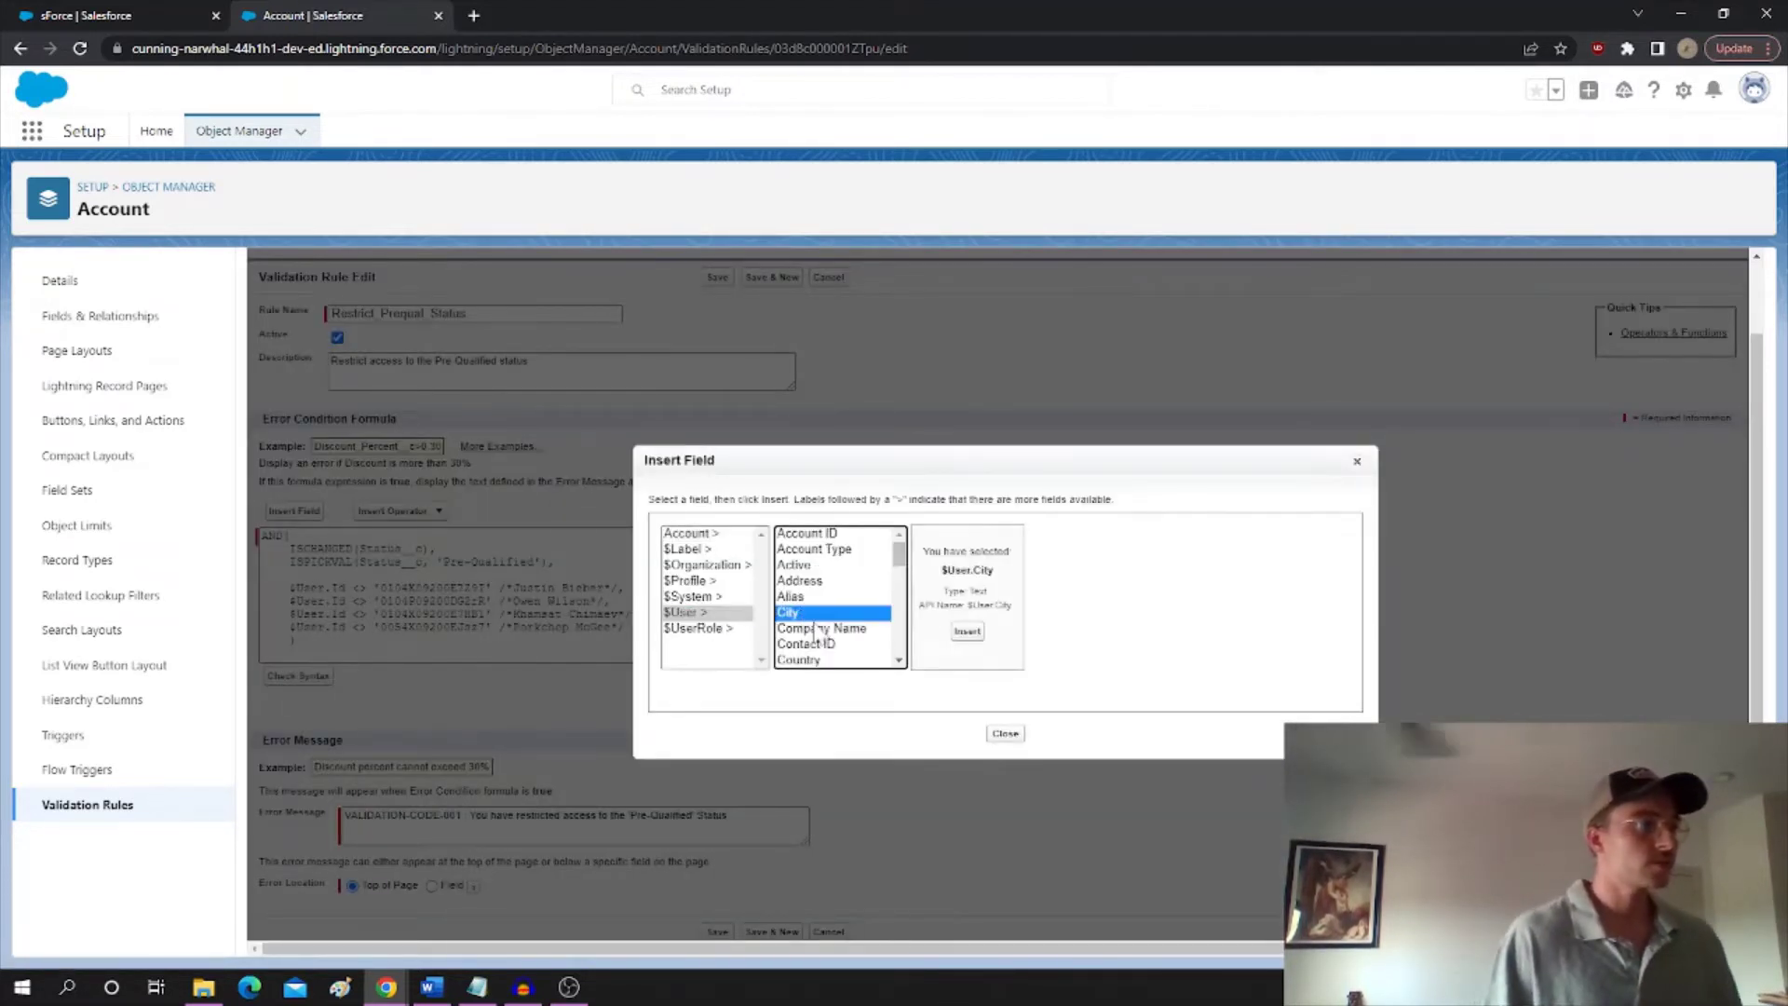
key("p")
scroll(822, 642, "down", 7)
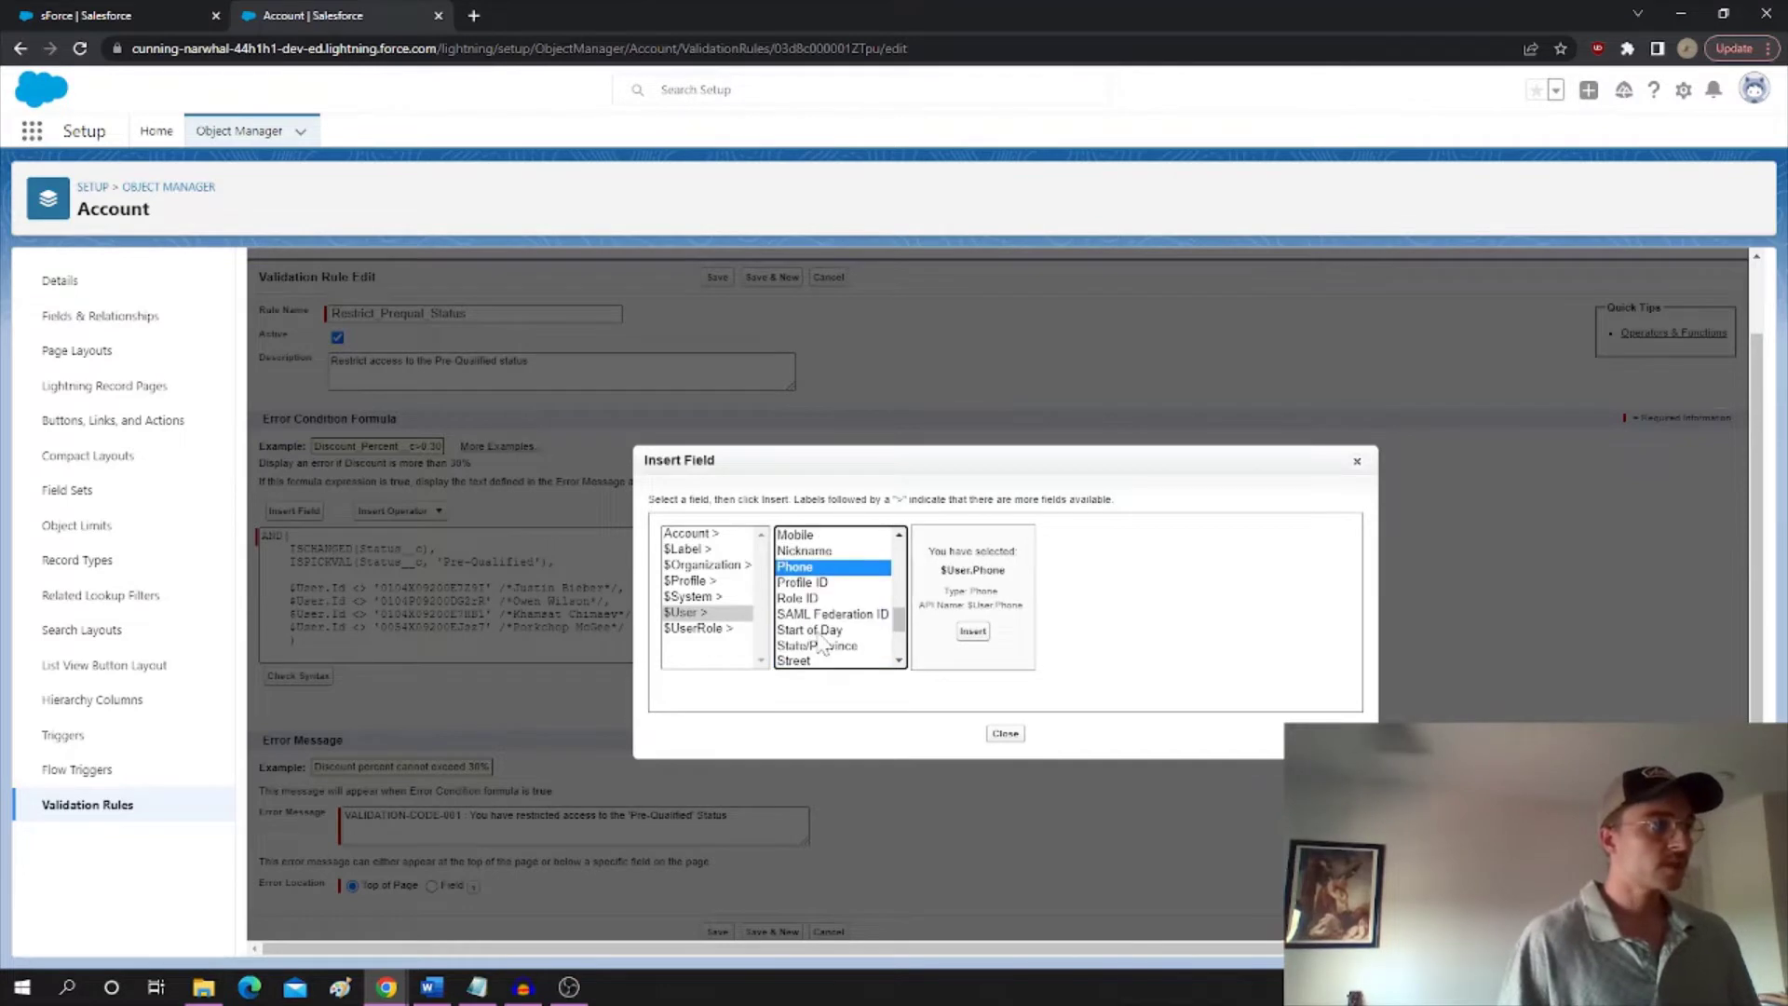
Step: Look through the insertable $UserRole, $System, $Profile, $Organization, $Label and Account fields, and cancel the validation rule edit
left_click(698, 628)
scroll(843, 631, "down", 1)
scroll(843, 632, "up", 1)
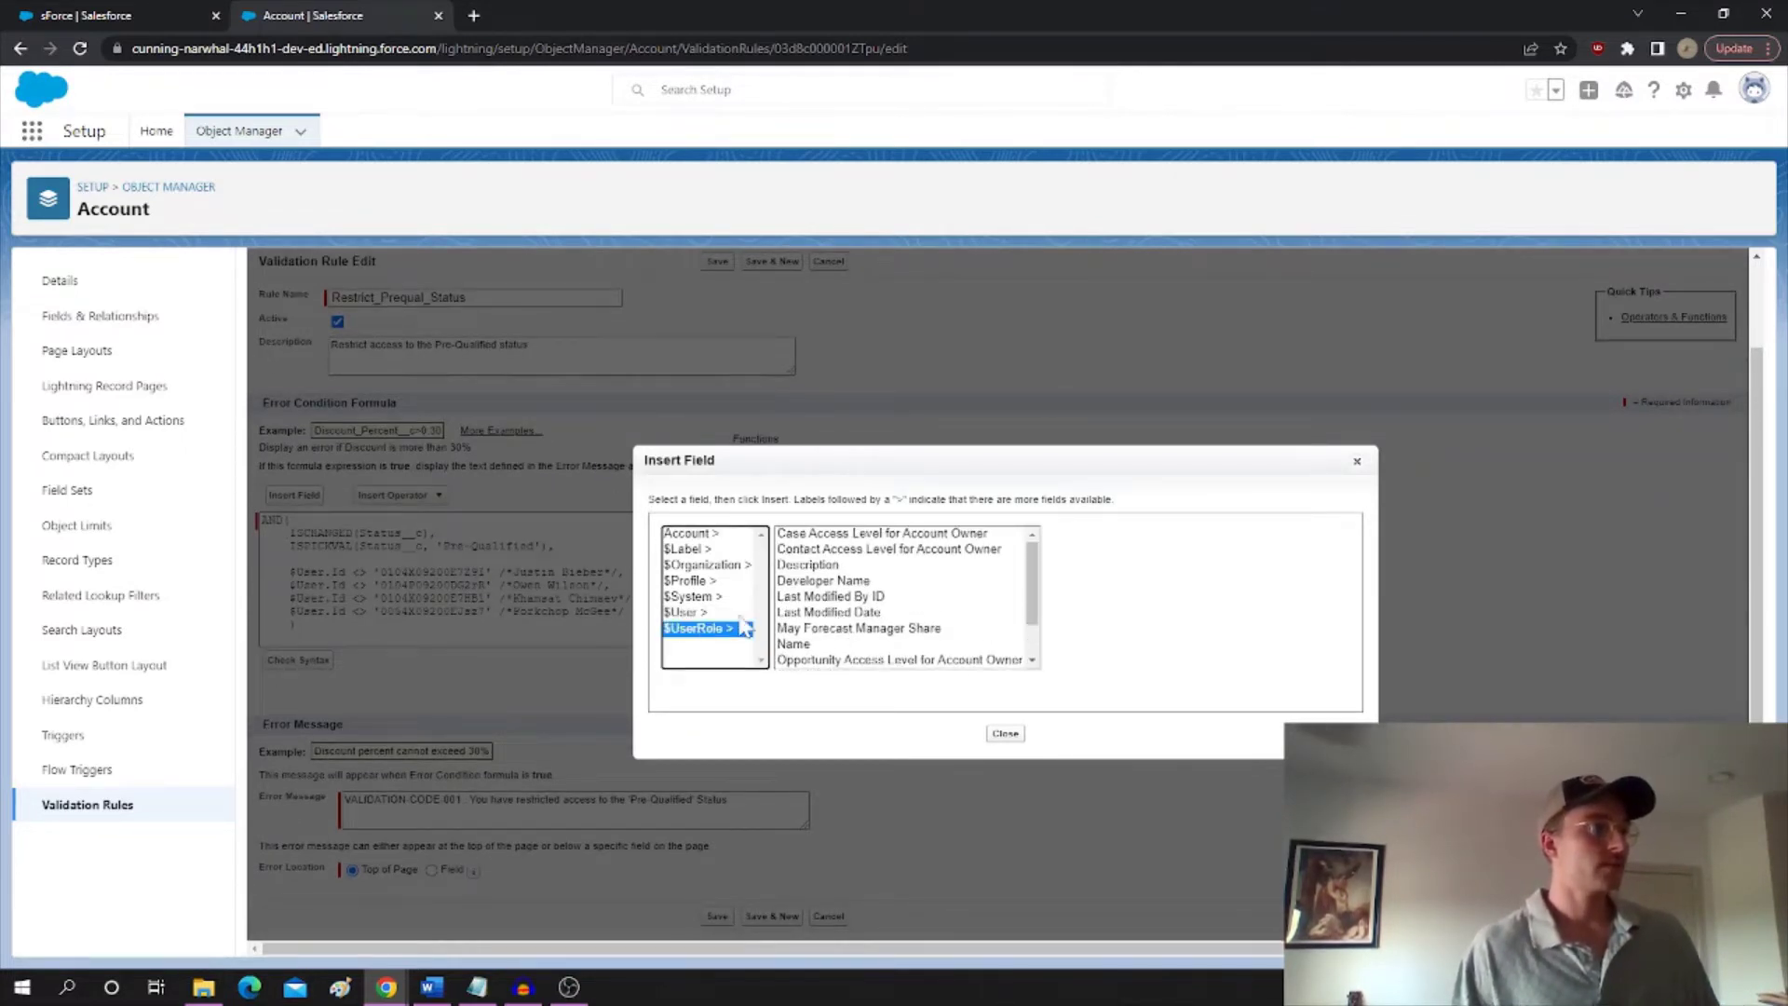
left_click(712, 596)
left_click(708, 581)
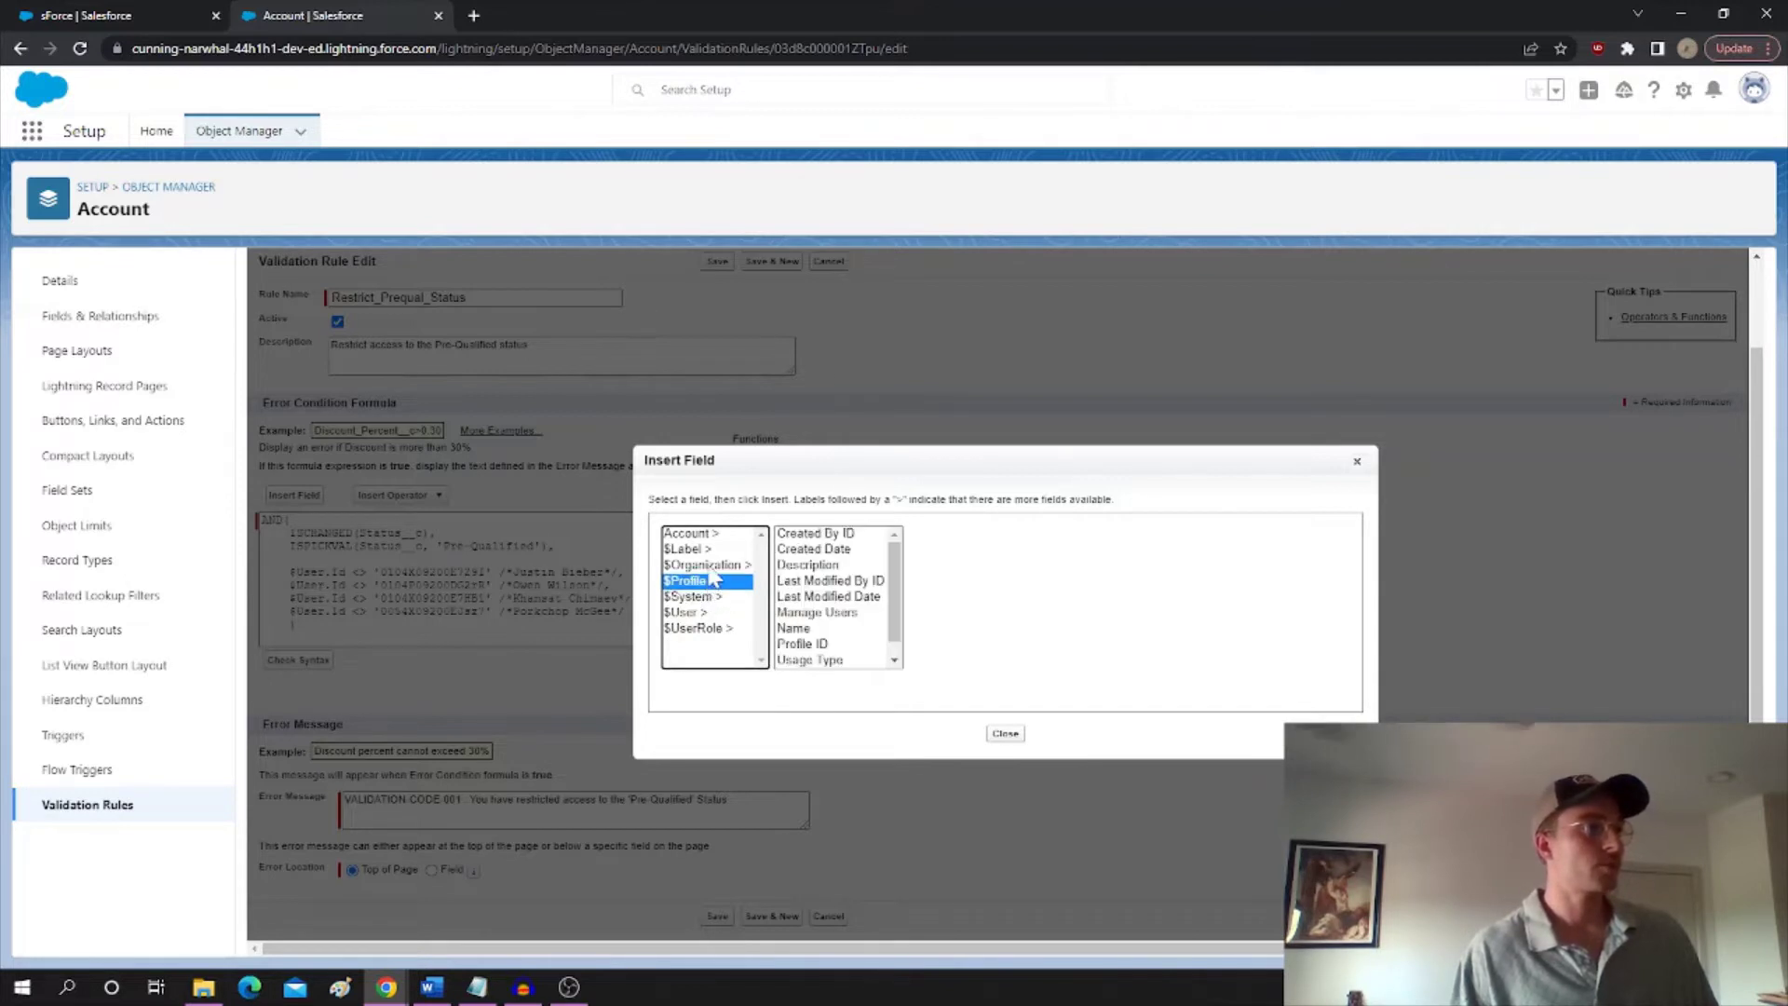
left_click(712, 566)
left_click(711, 549)
left_click(726, 534)
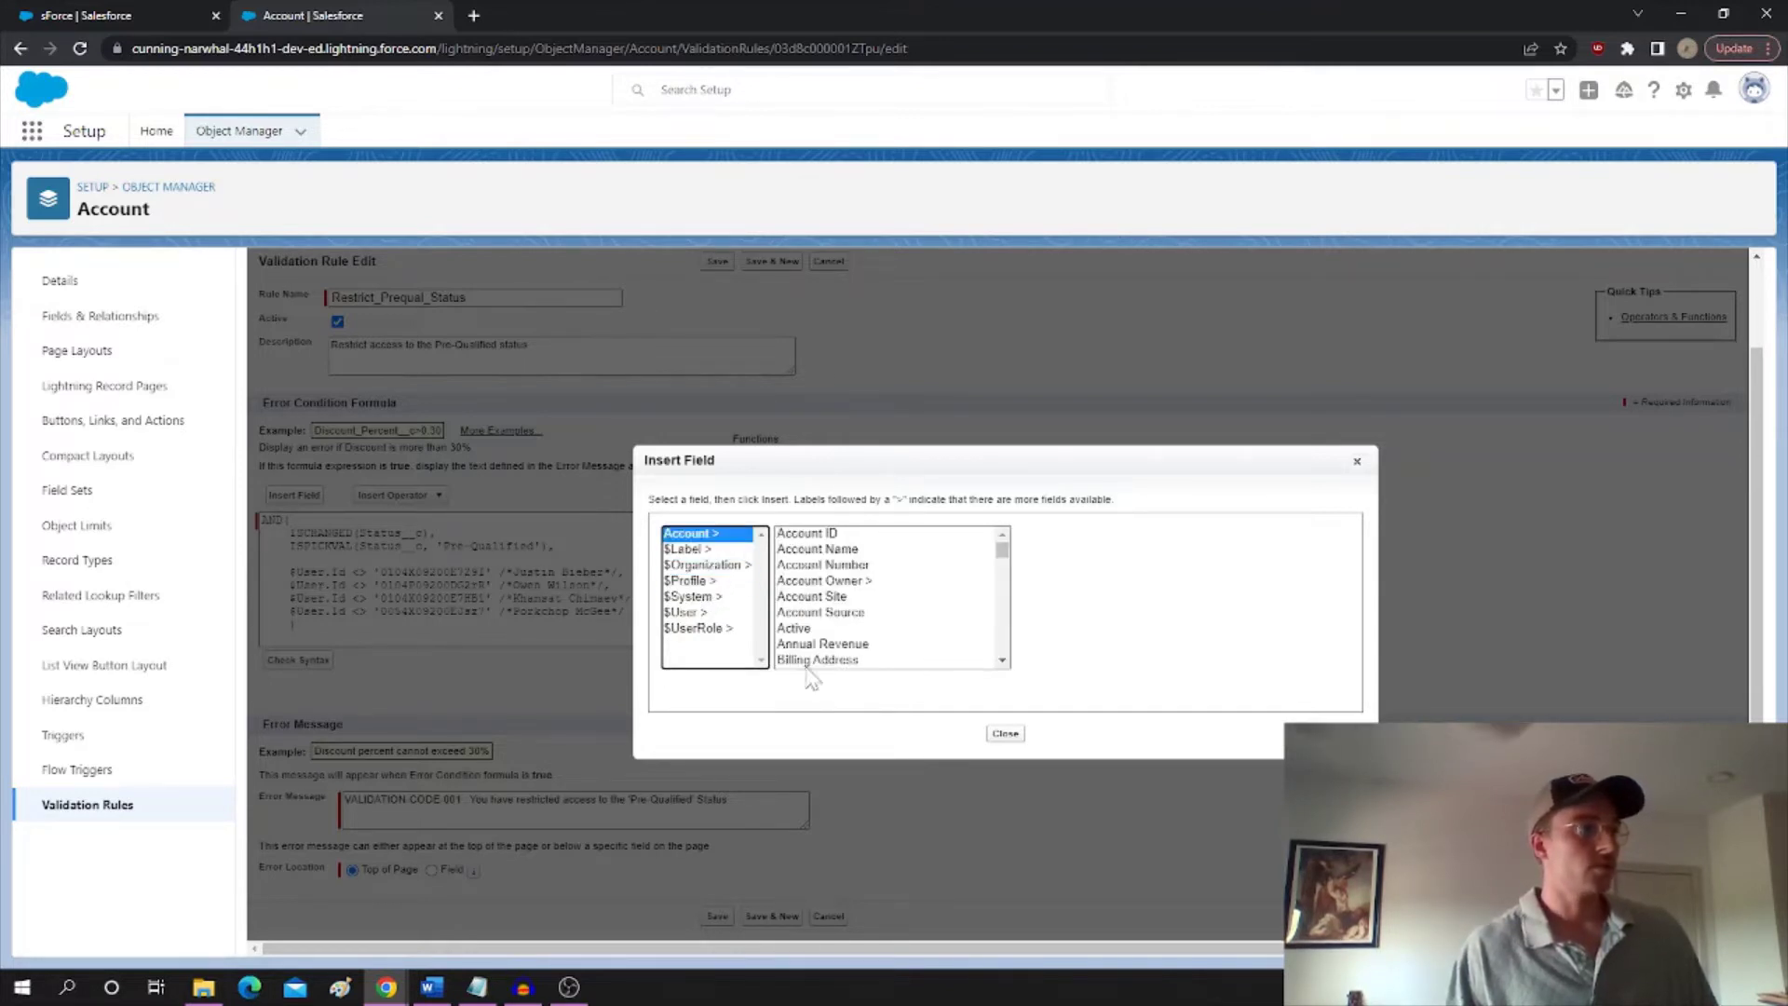
left_click(1010, 734)
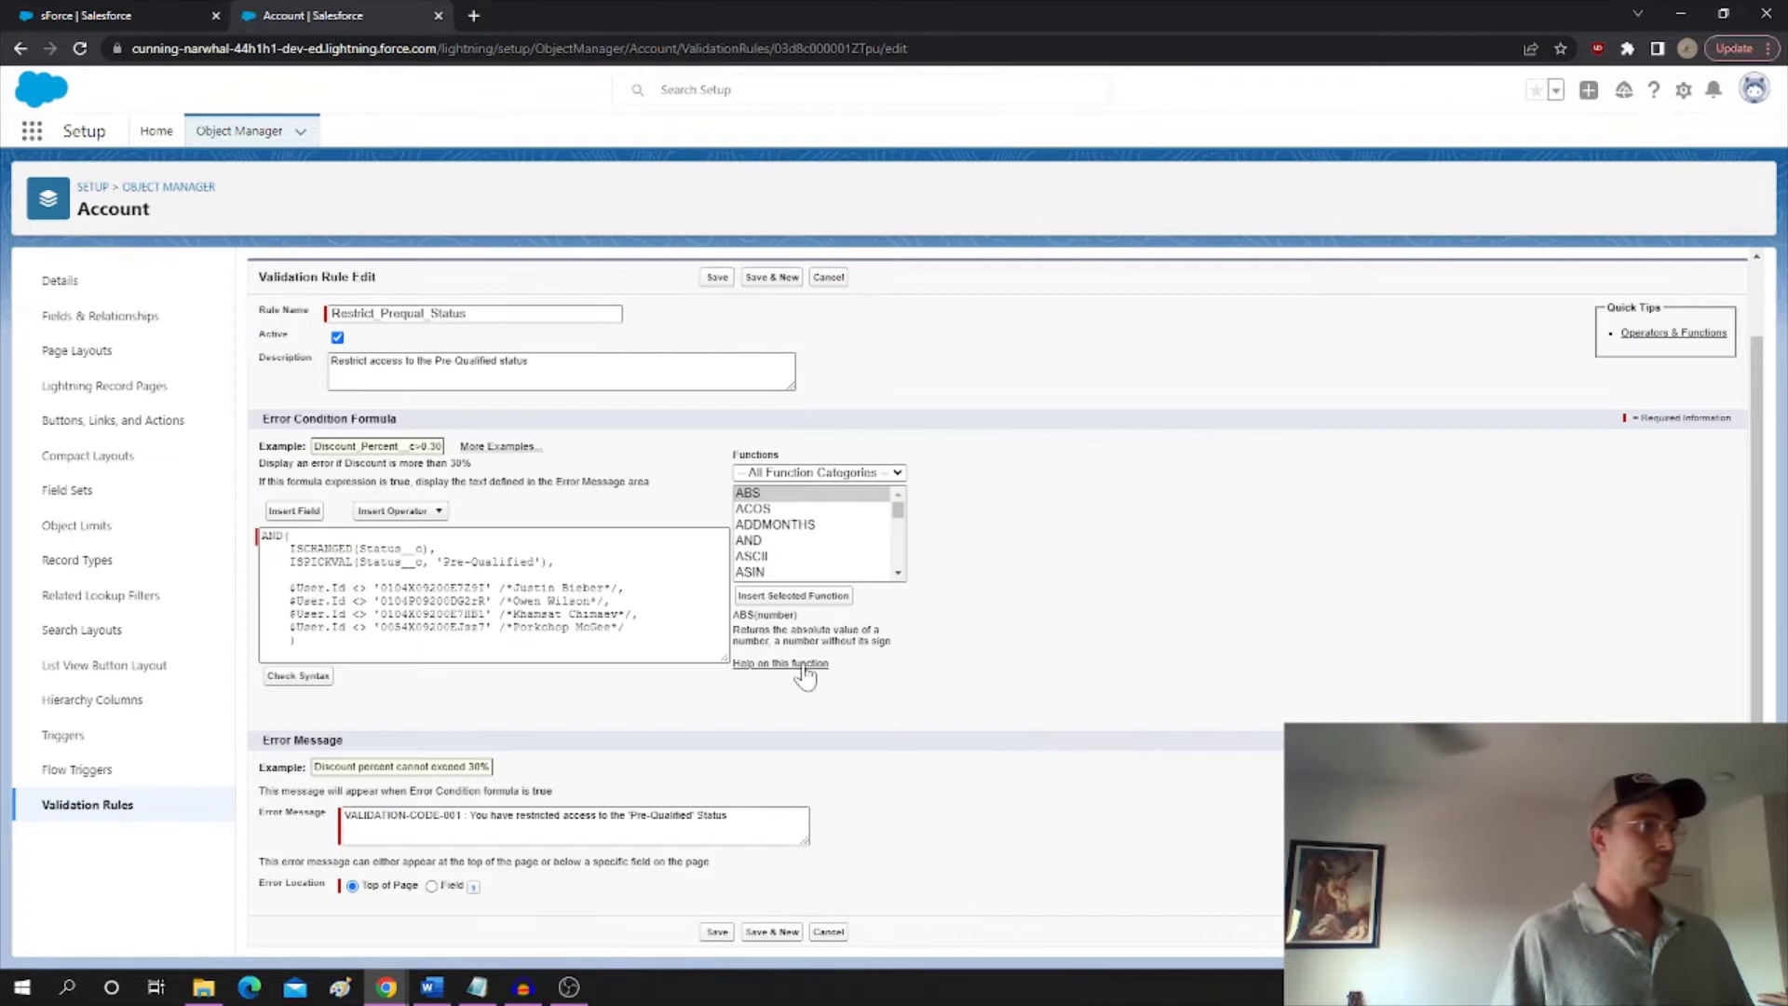
left_click(652, 628)
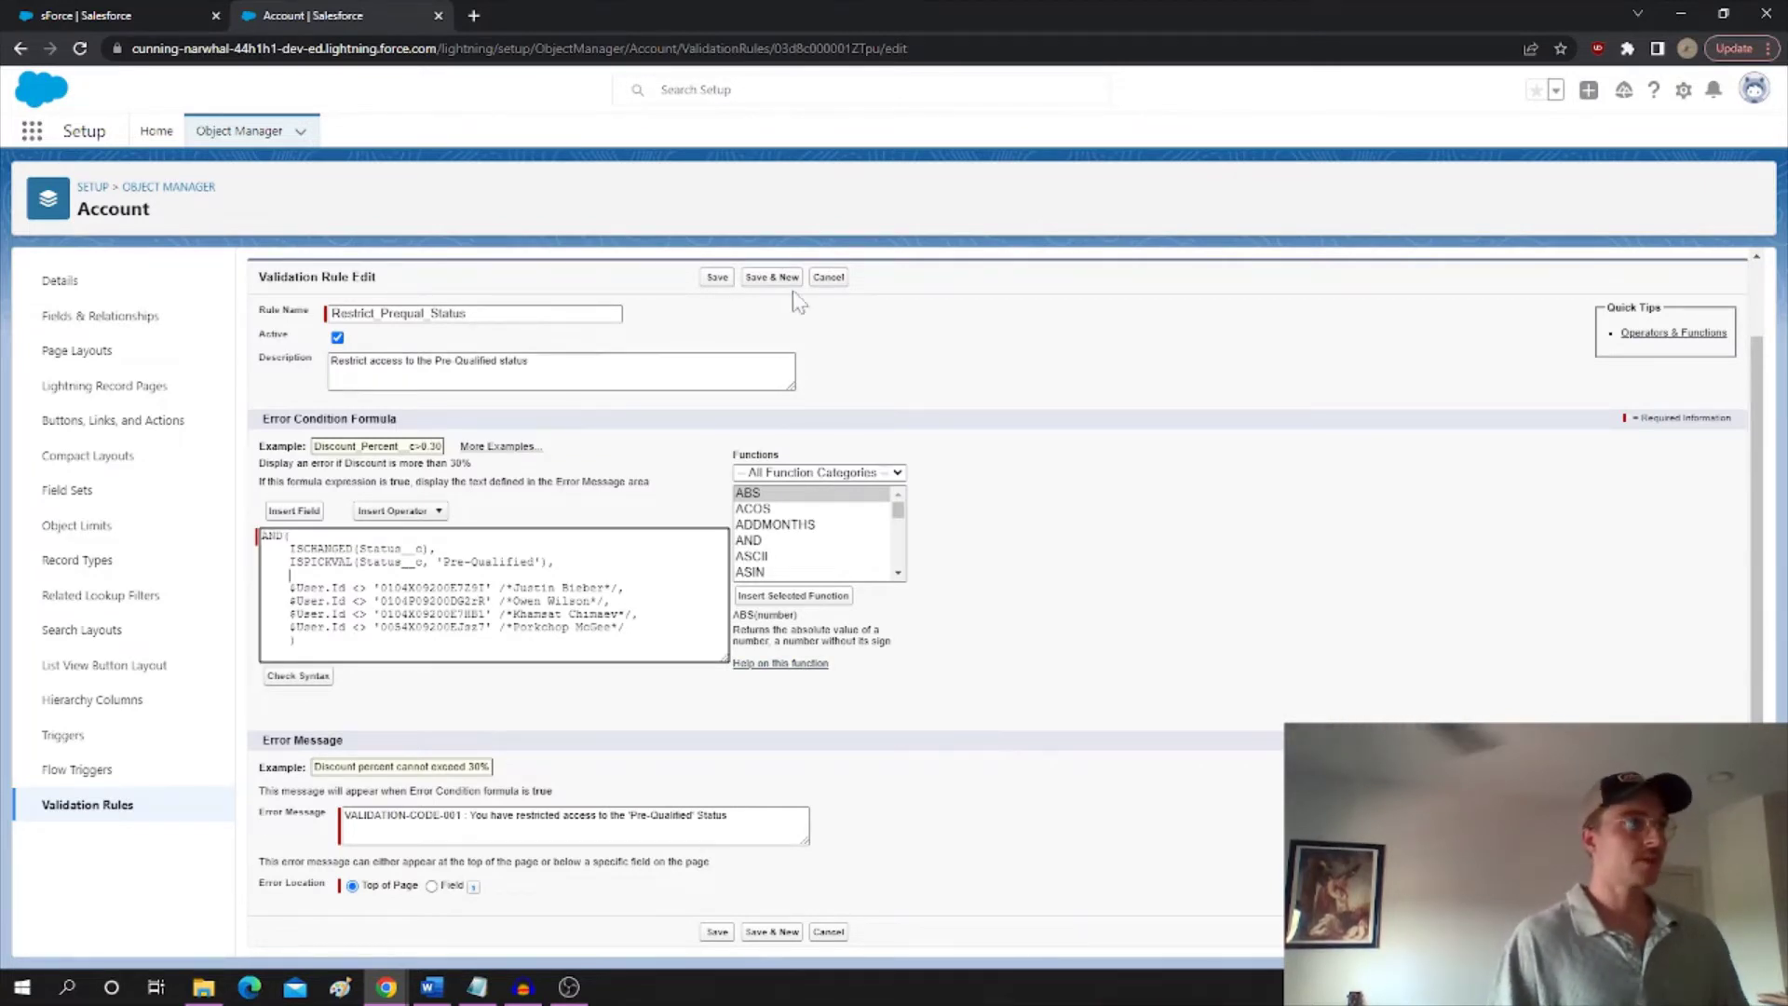
left_click(828, 276)
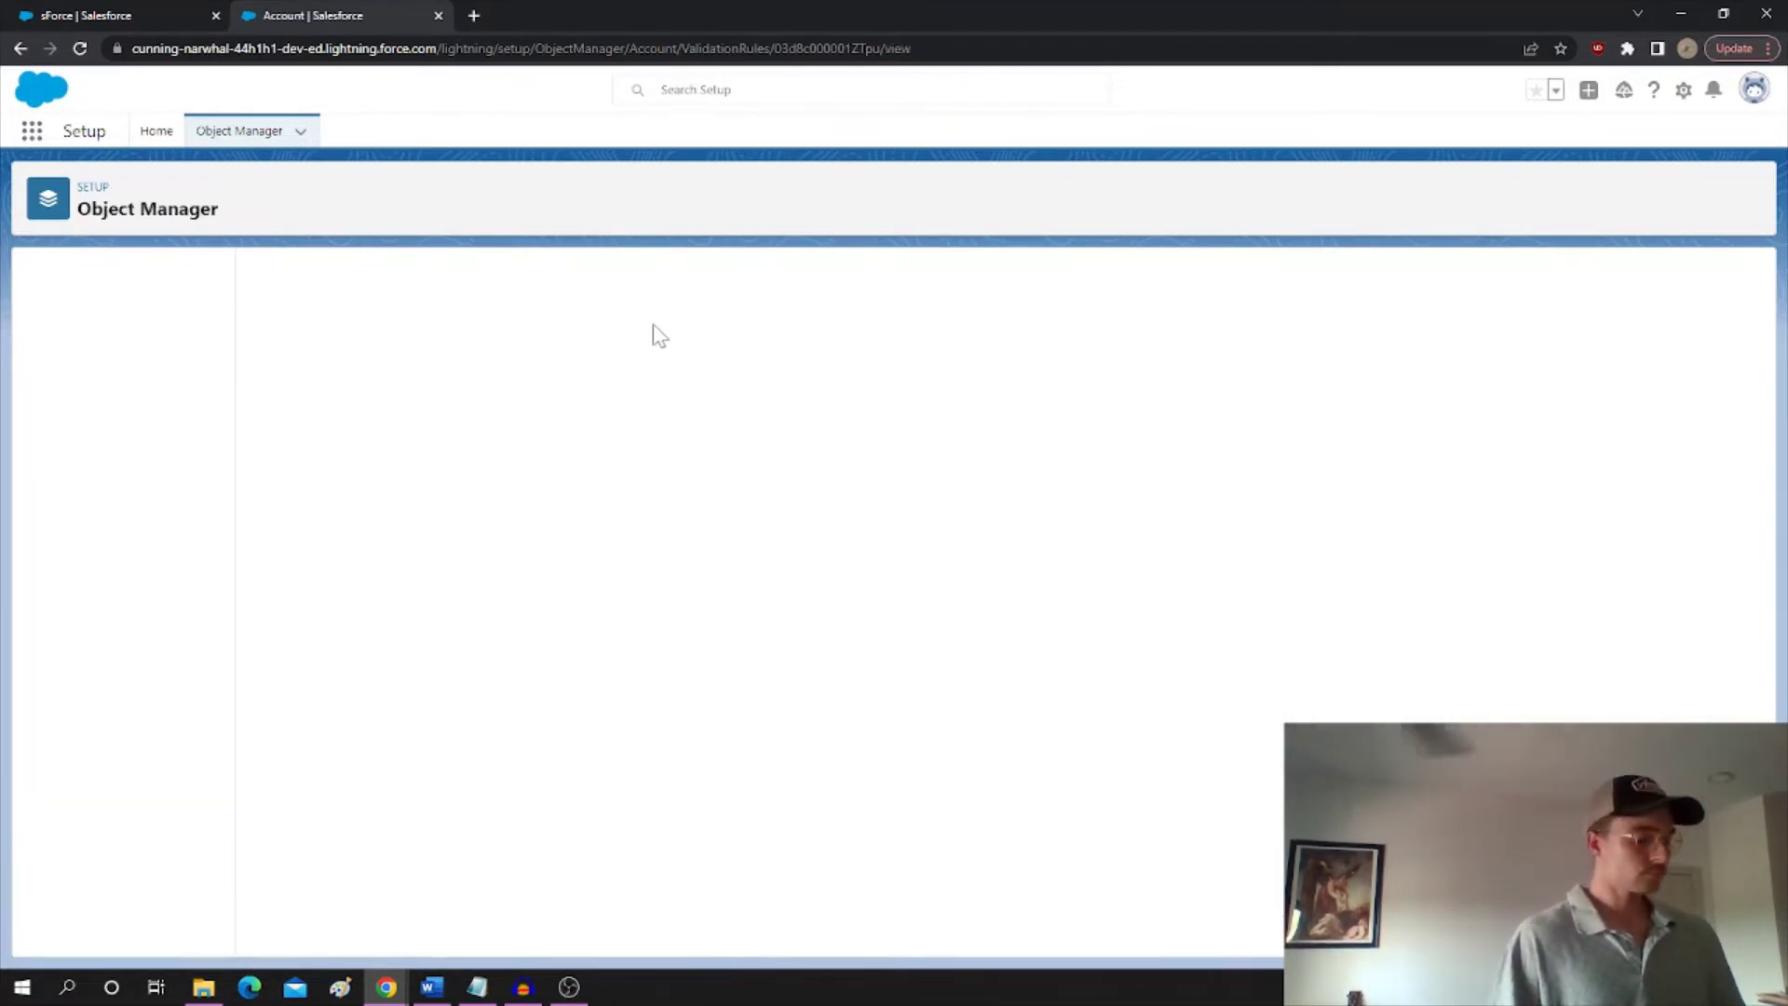
Step: Return to the Setup home page and find and open Custom Permissions
left_click(156, 132)
left_click(102, 181)
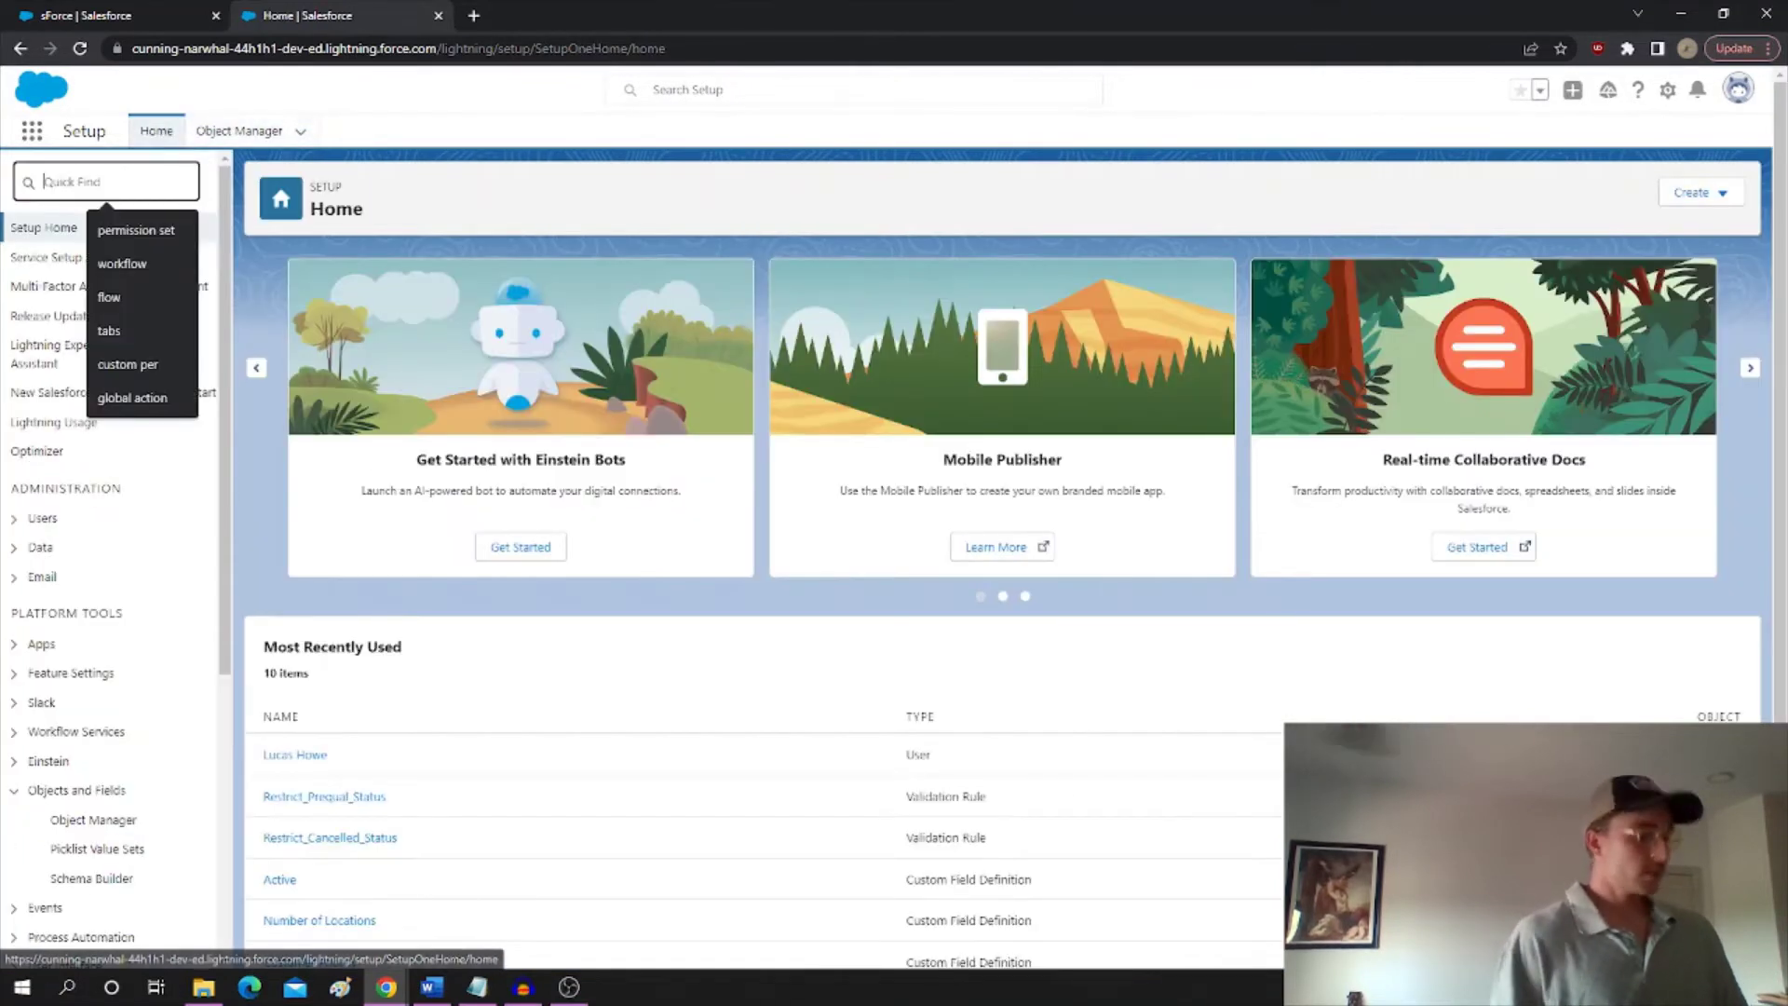
type("custom permiss")
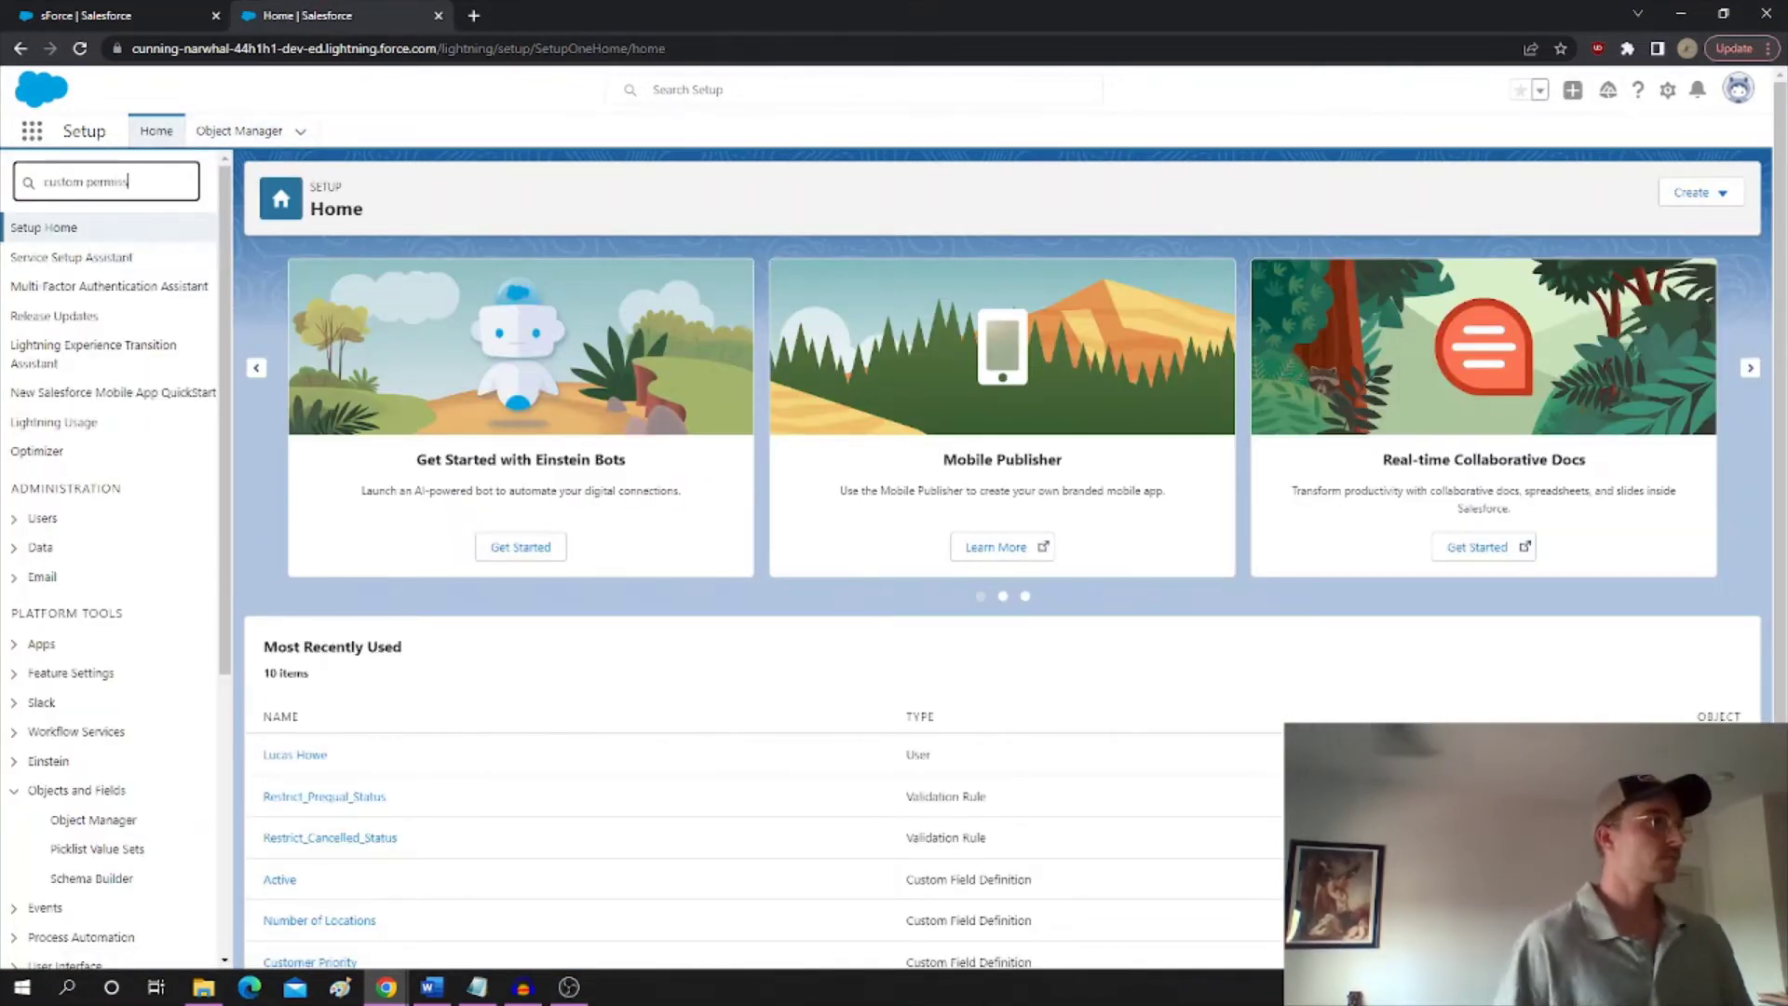
left_click(112, 260)
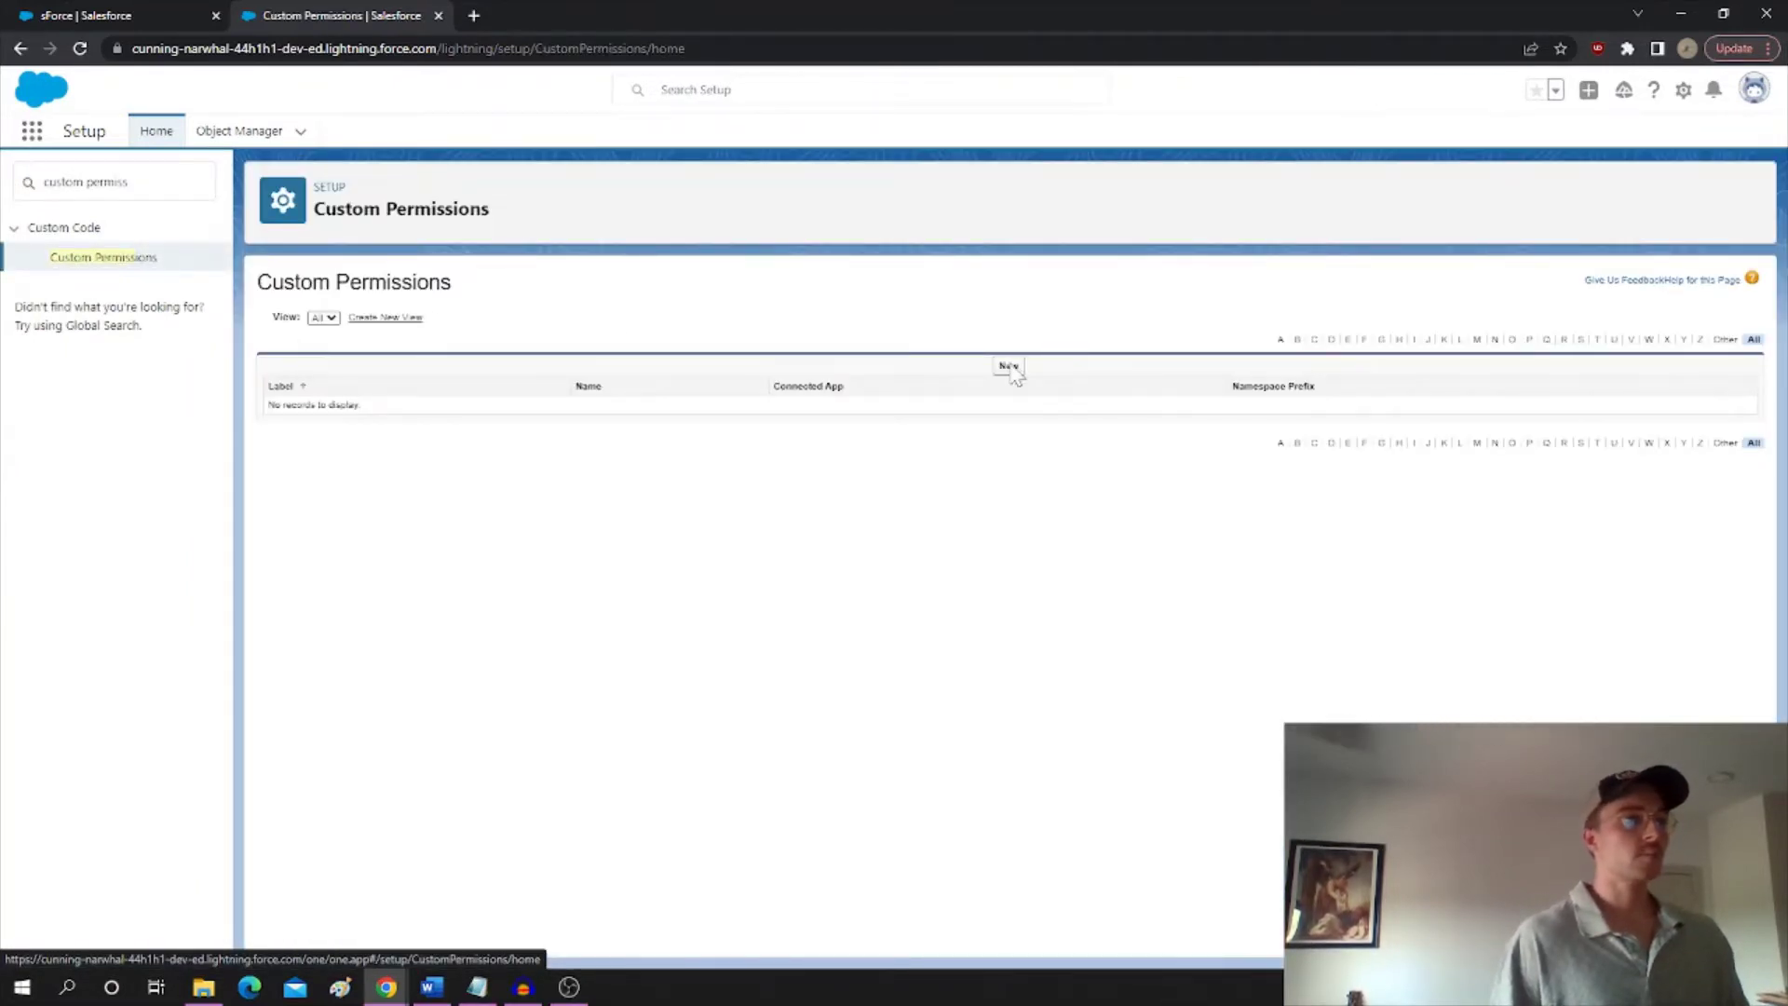
Step: Start a new custom permission with the label Prequal Permission and the name Prequal_Permission
left_click(1008, 367)
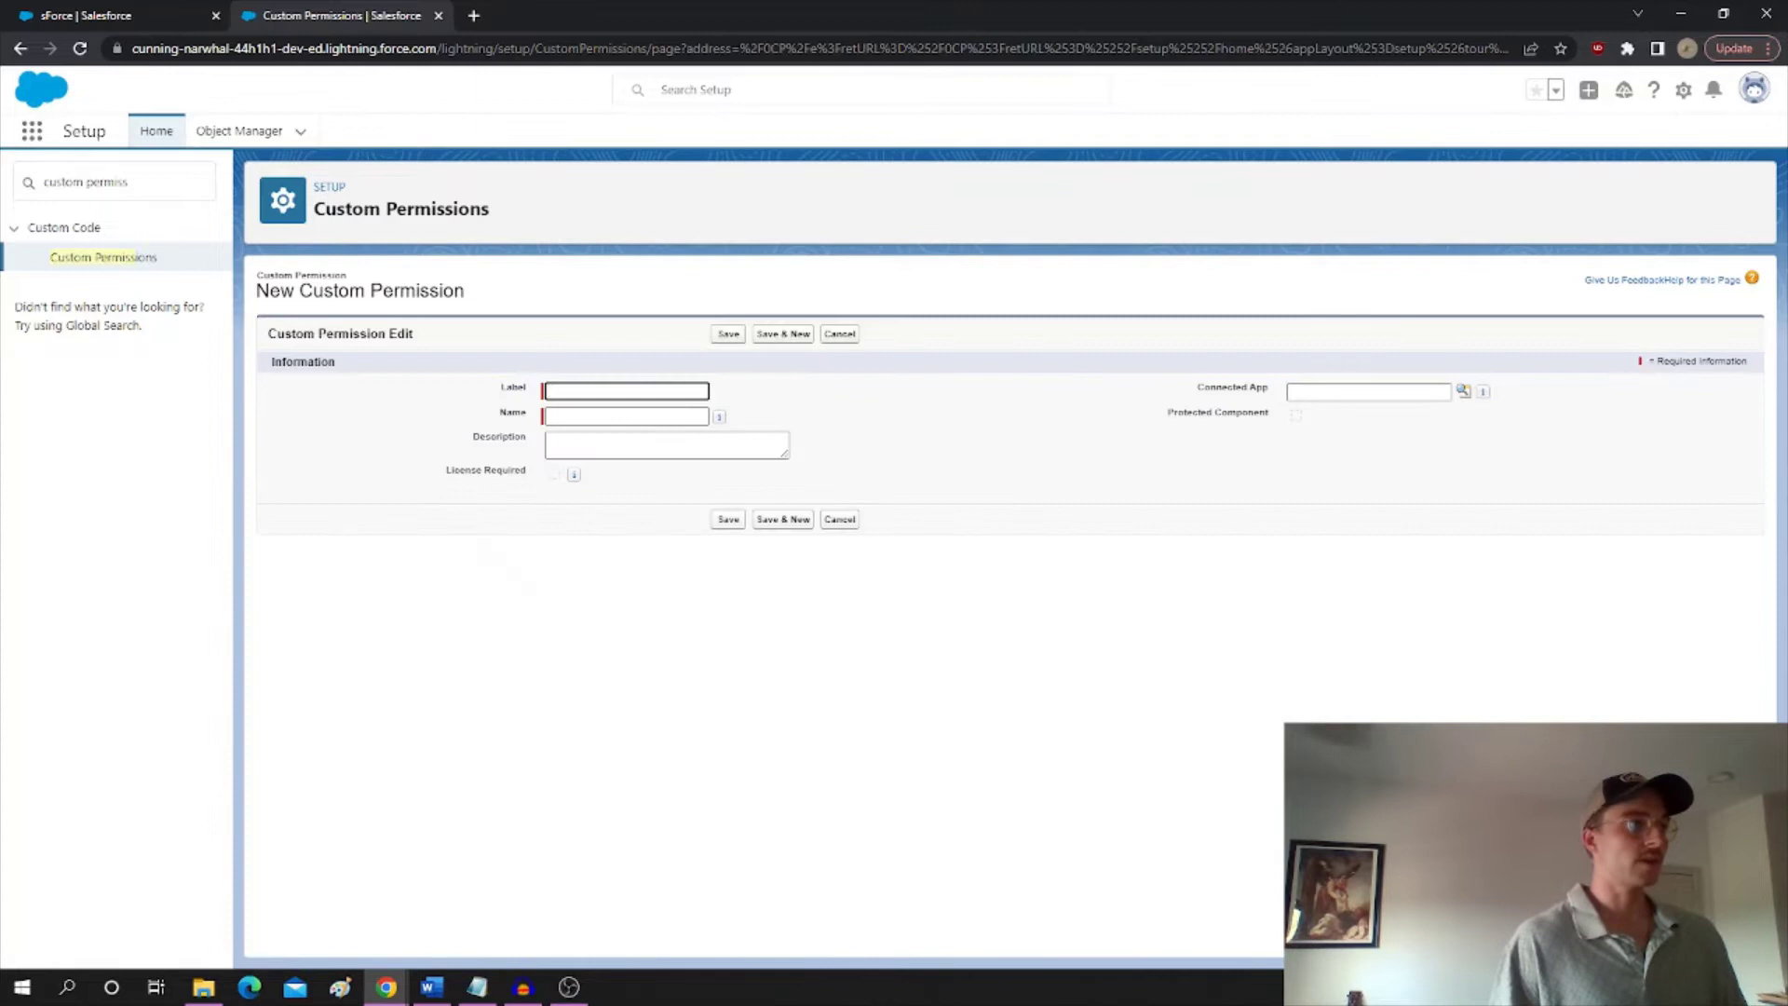
left_click(627, 391)
type("Prequa")
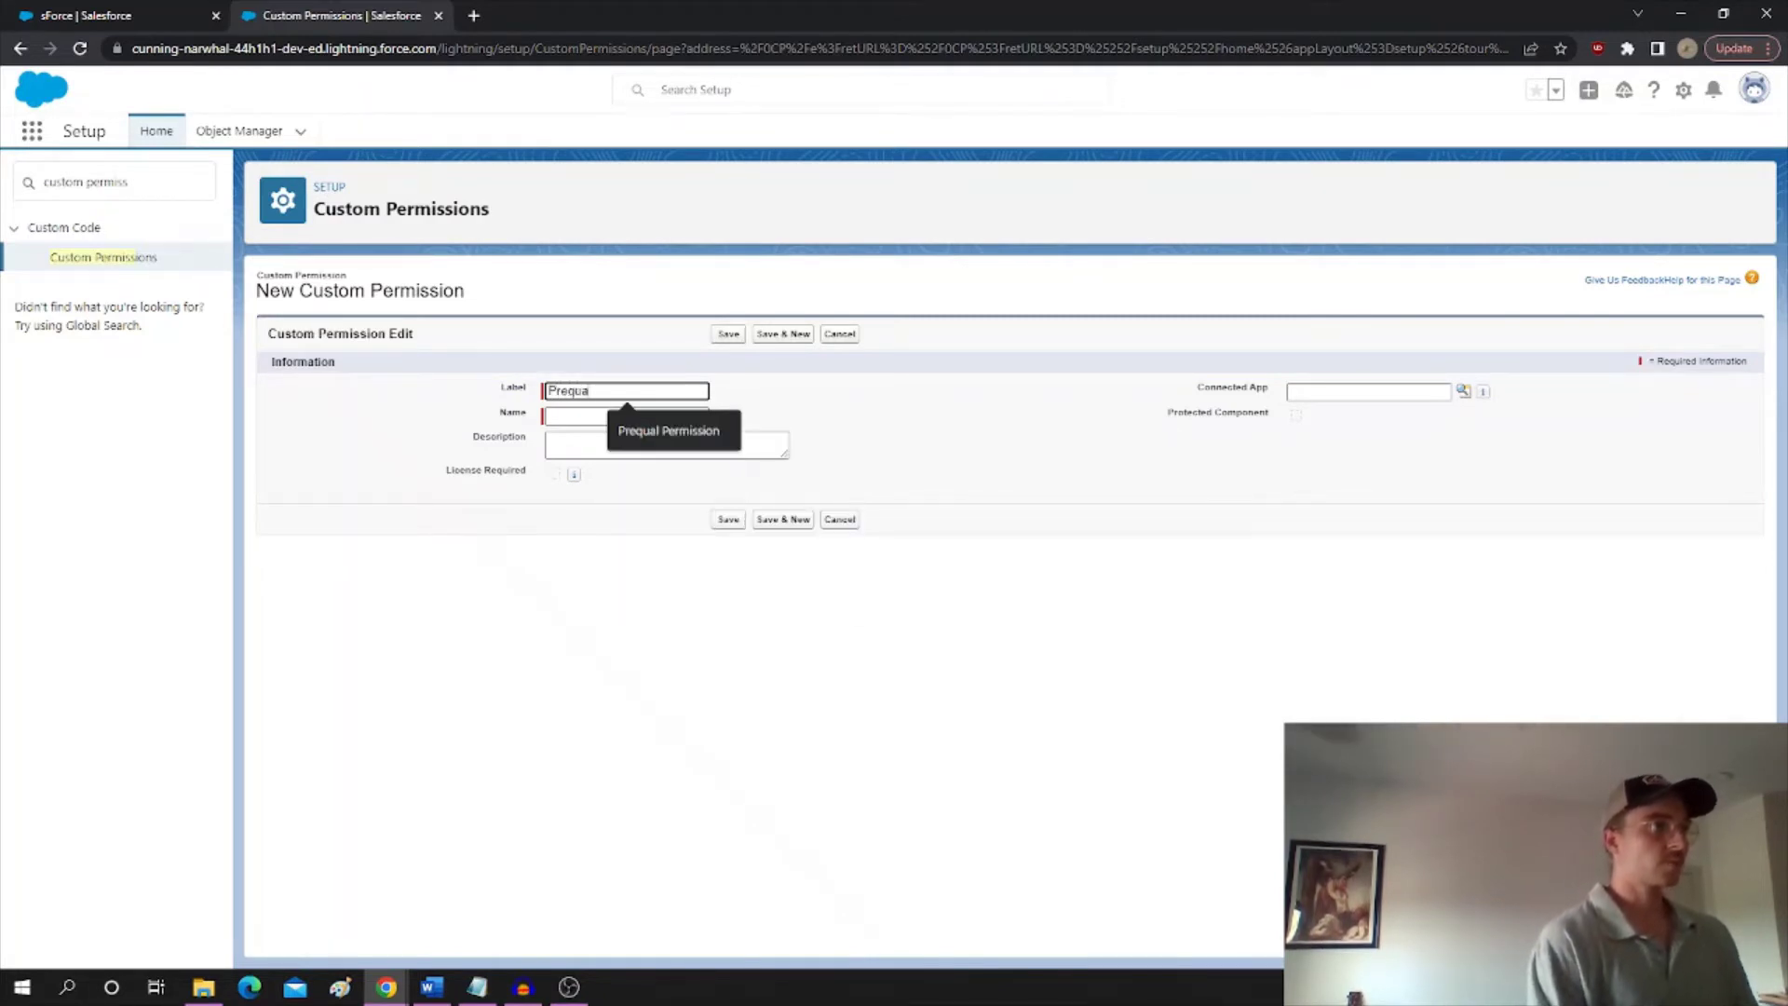
type("l Permission")
key("Tab")
key("Tab")
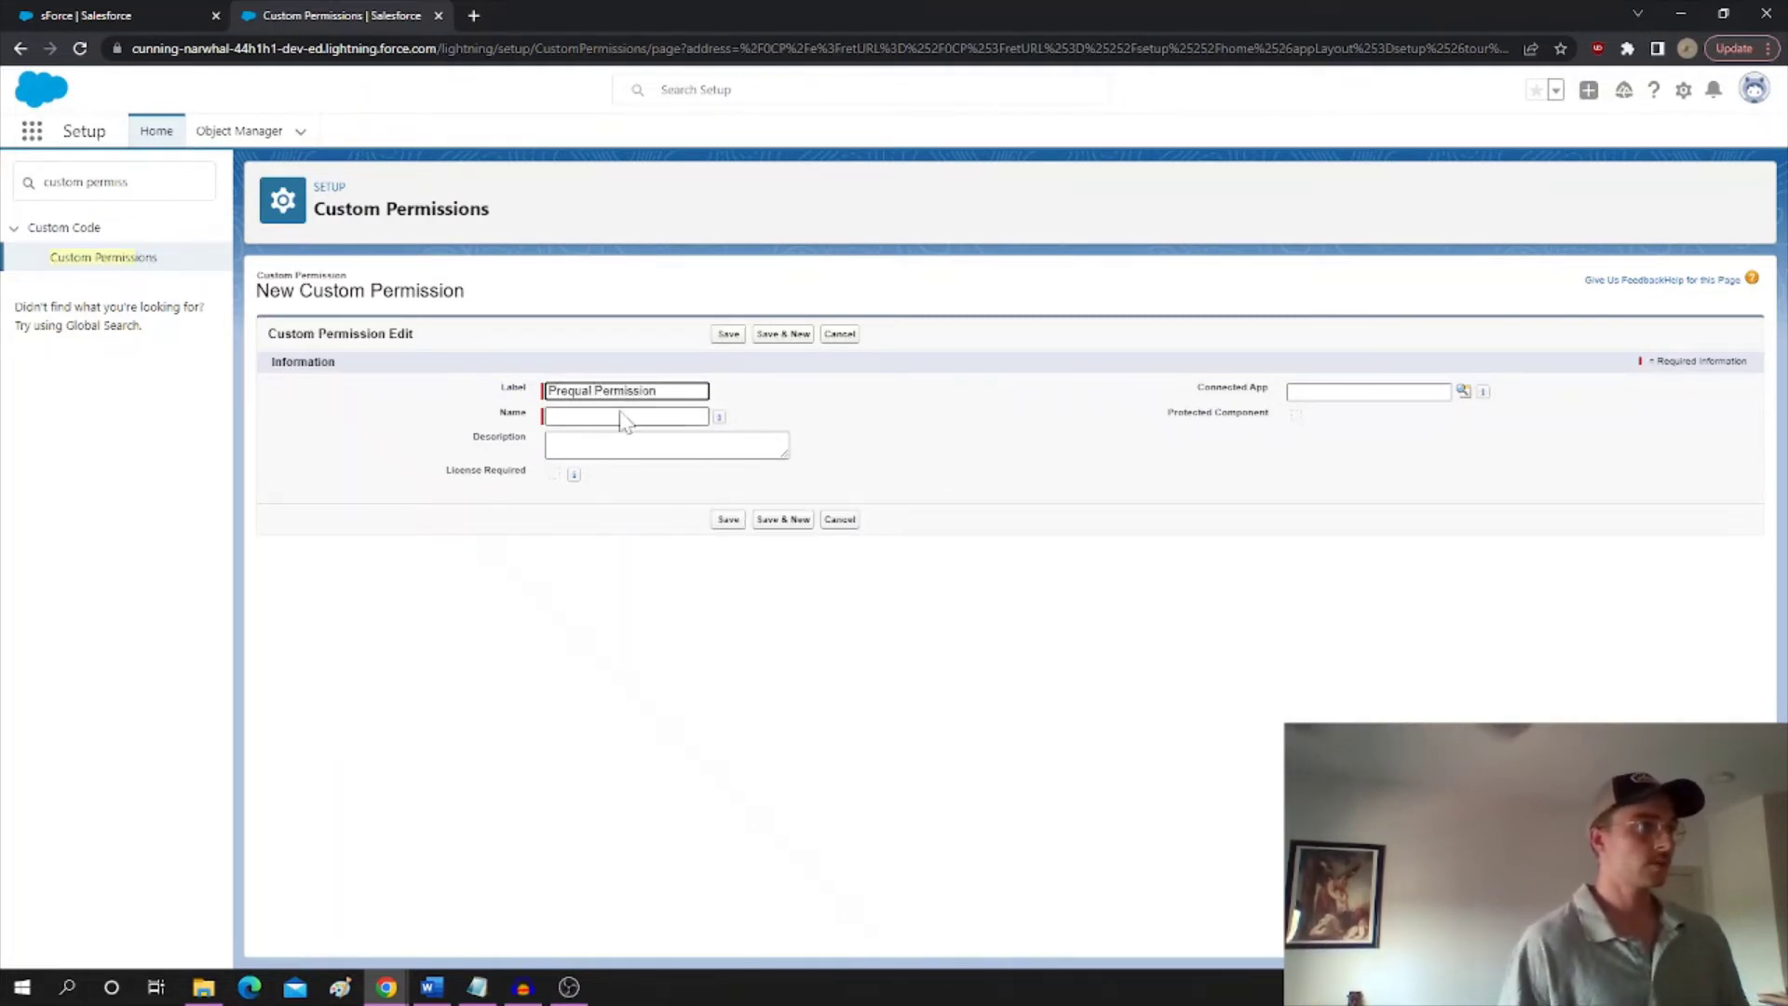
type("$User.Id = '0054X09200EJsz7' /*Porkchop McGee*/")
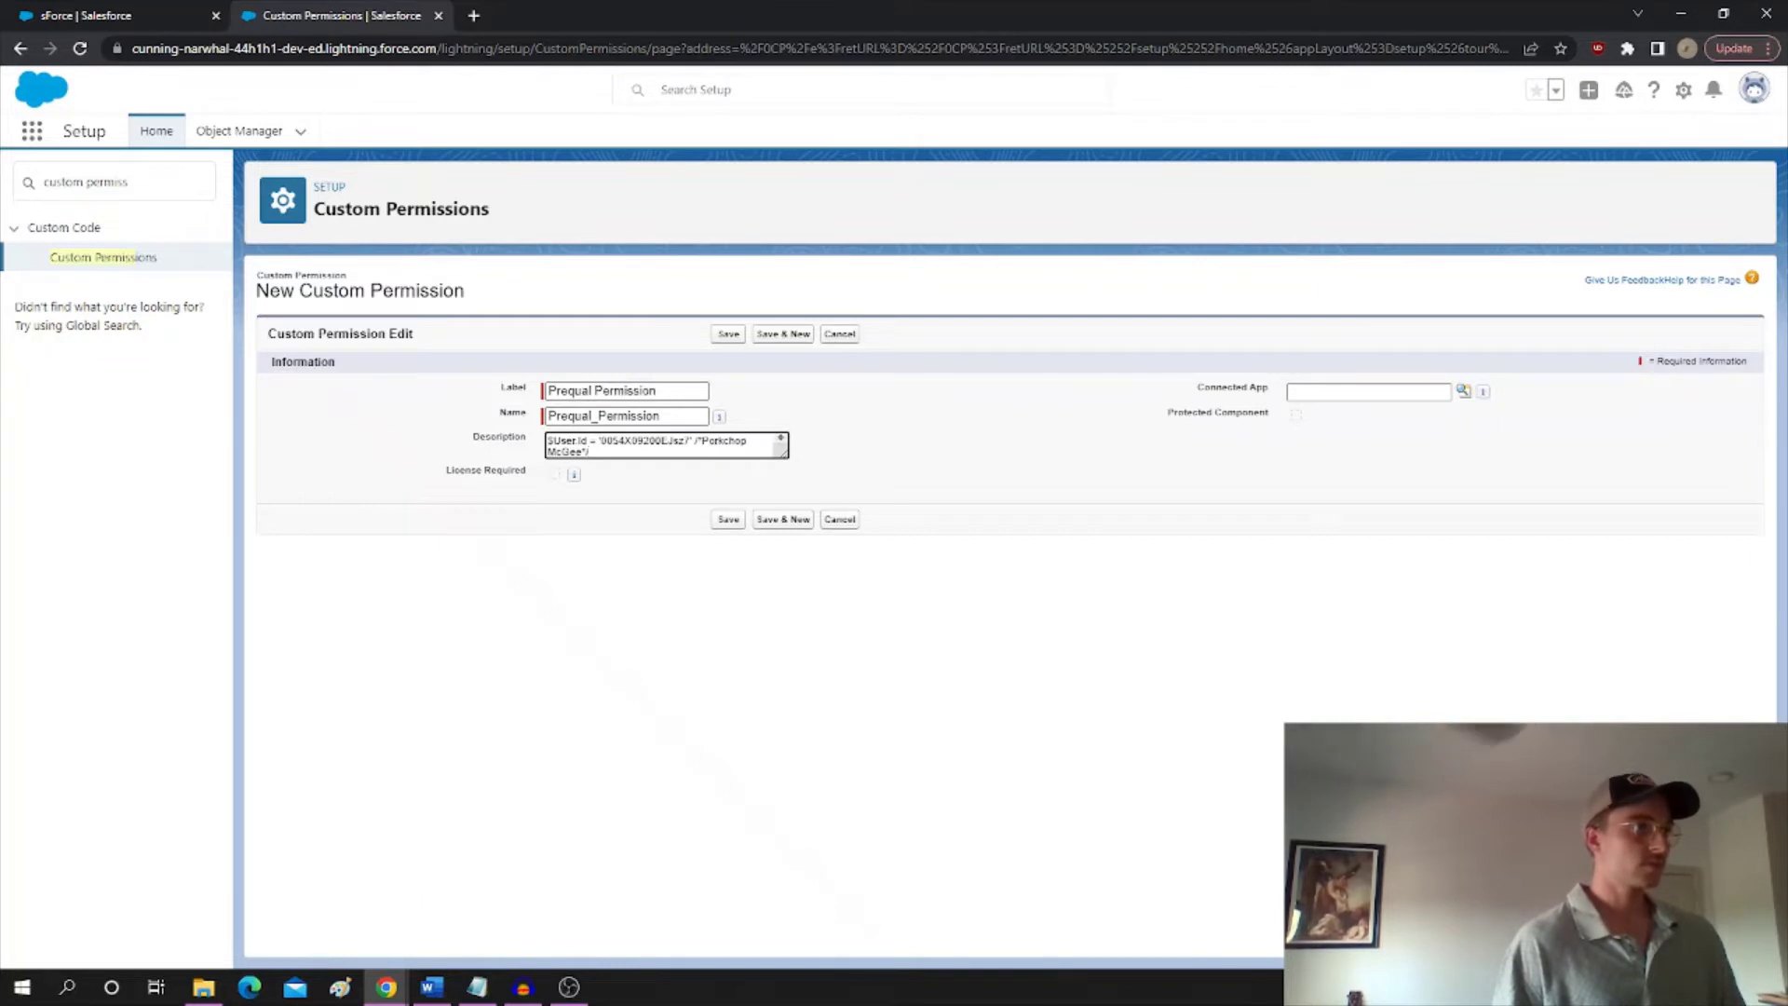
left_click_drag(596, 452, 478, 410)
key("BackSpace")
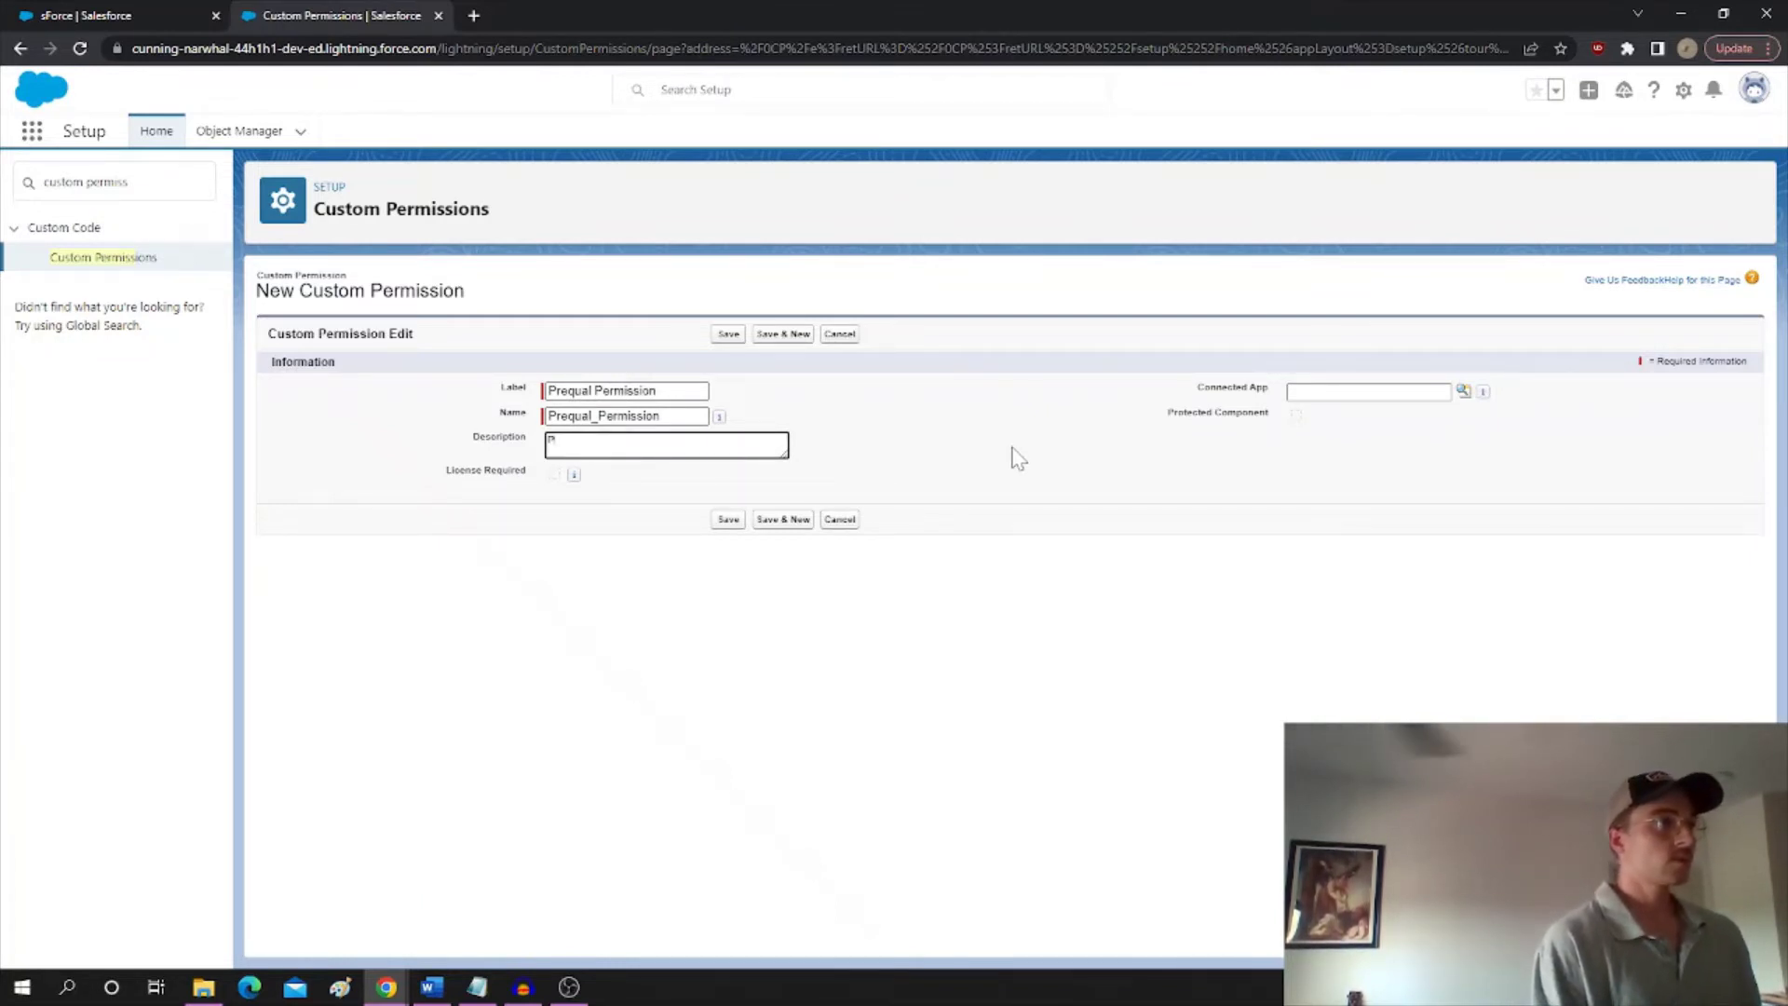
Step: Describe the custom permission as "Permission to mark Pre-Qualified Status on Account" and save it
type("Permission to mark Pre-Qualified Status on")
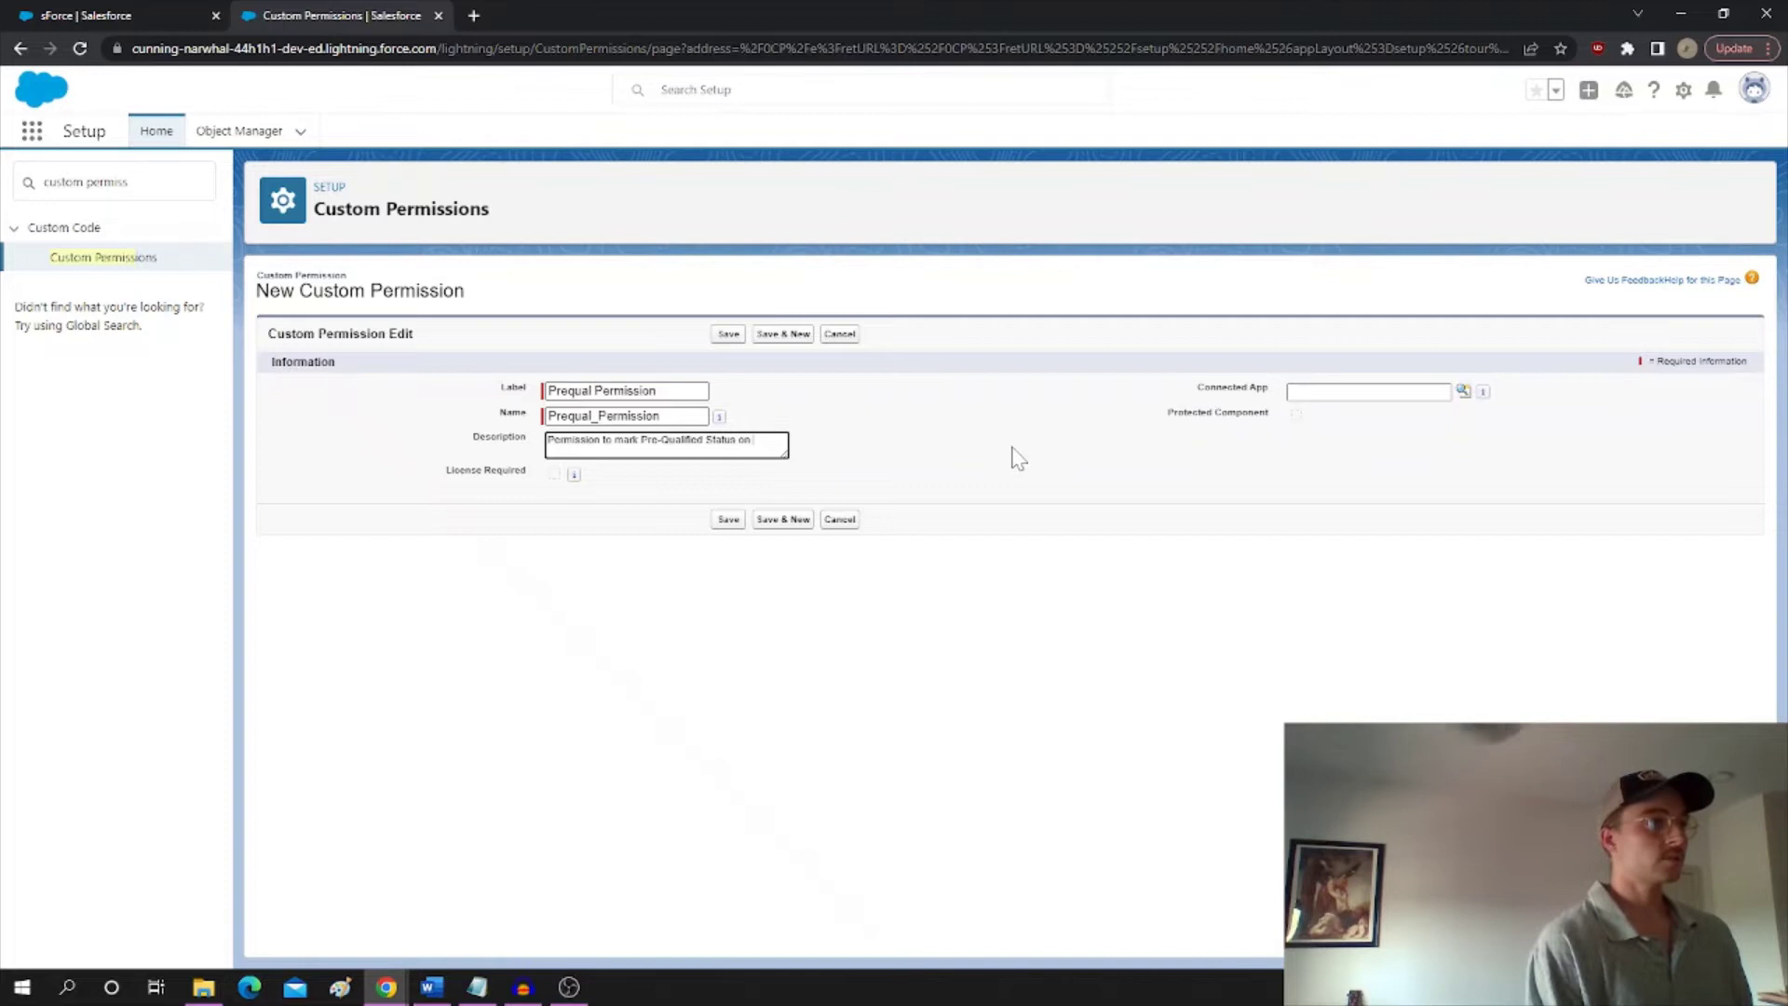
type("Account")
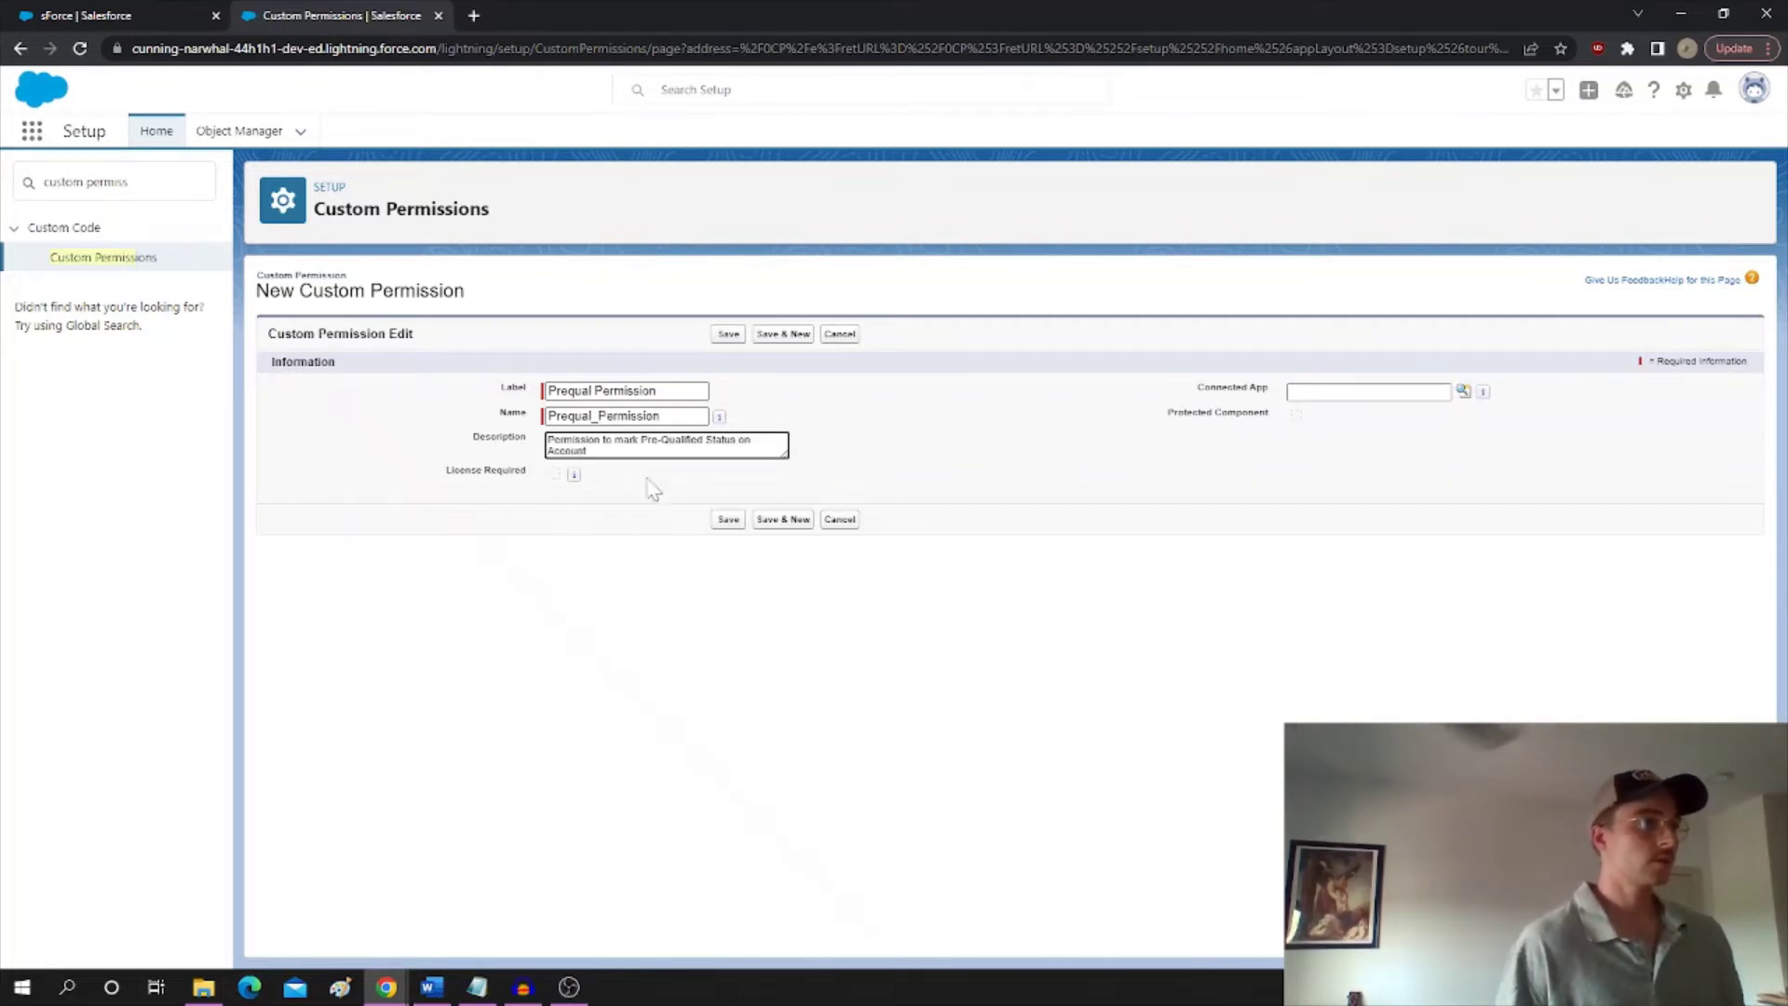
left_click_drag(587, 451, 548, 441)
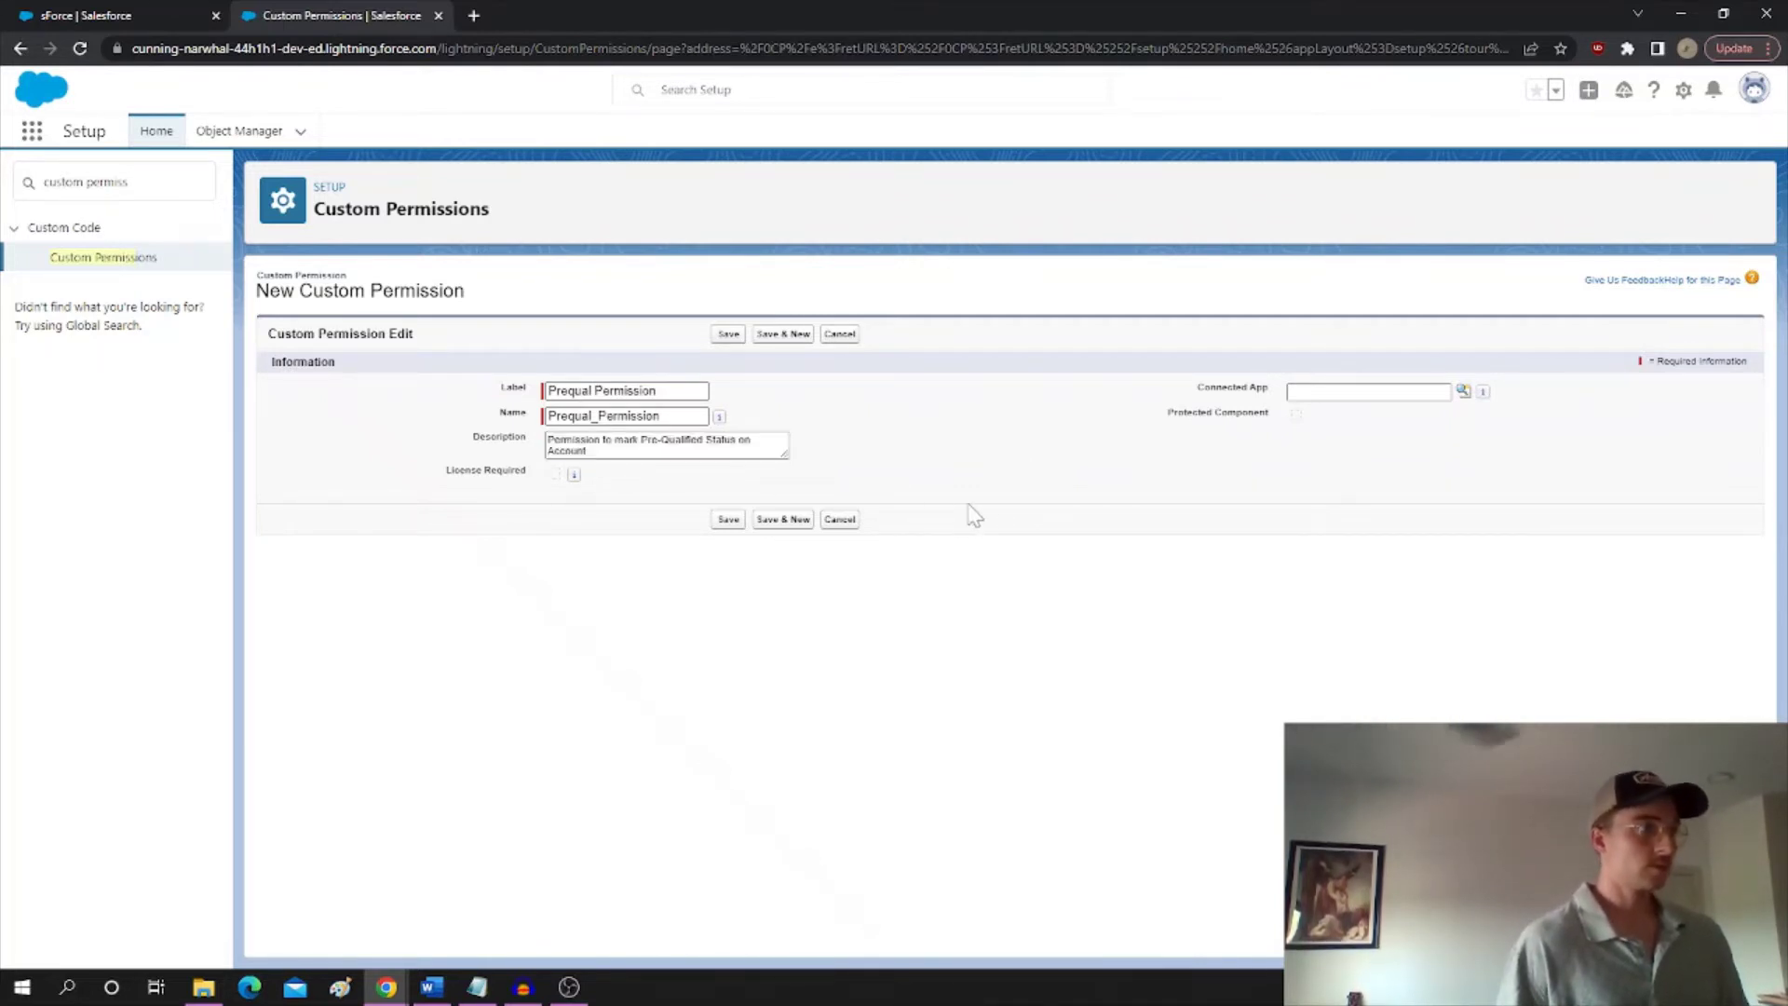
left_click(729, 521)
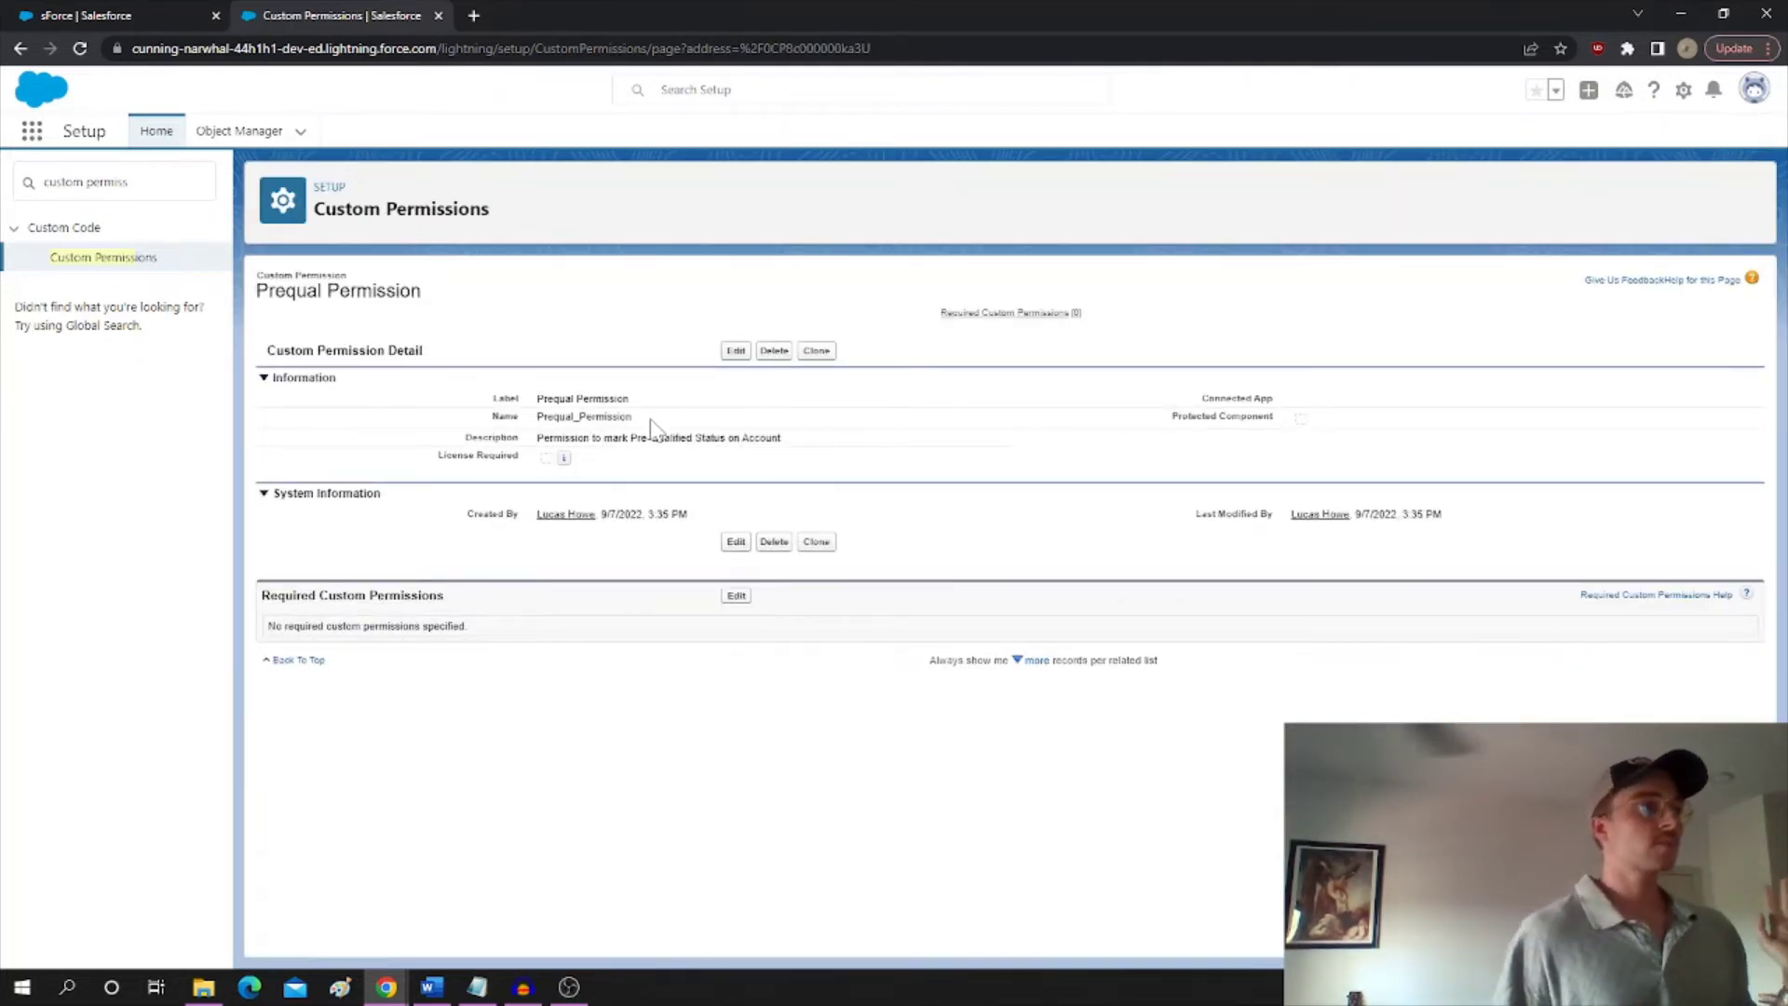
left_click_drag(540, 407, 678, 429)
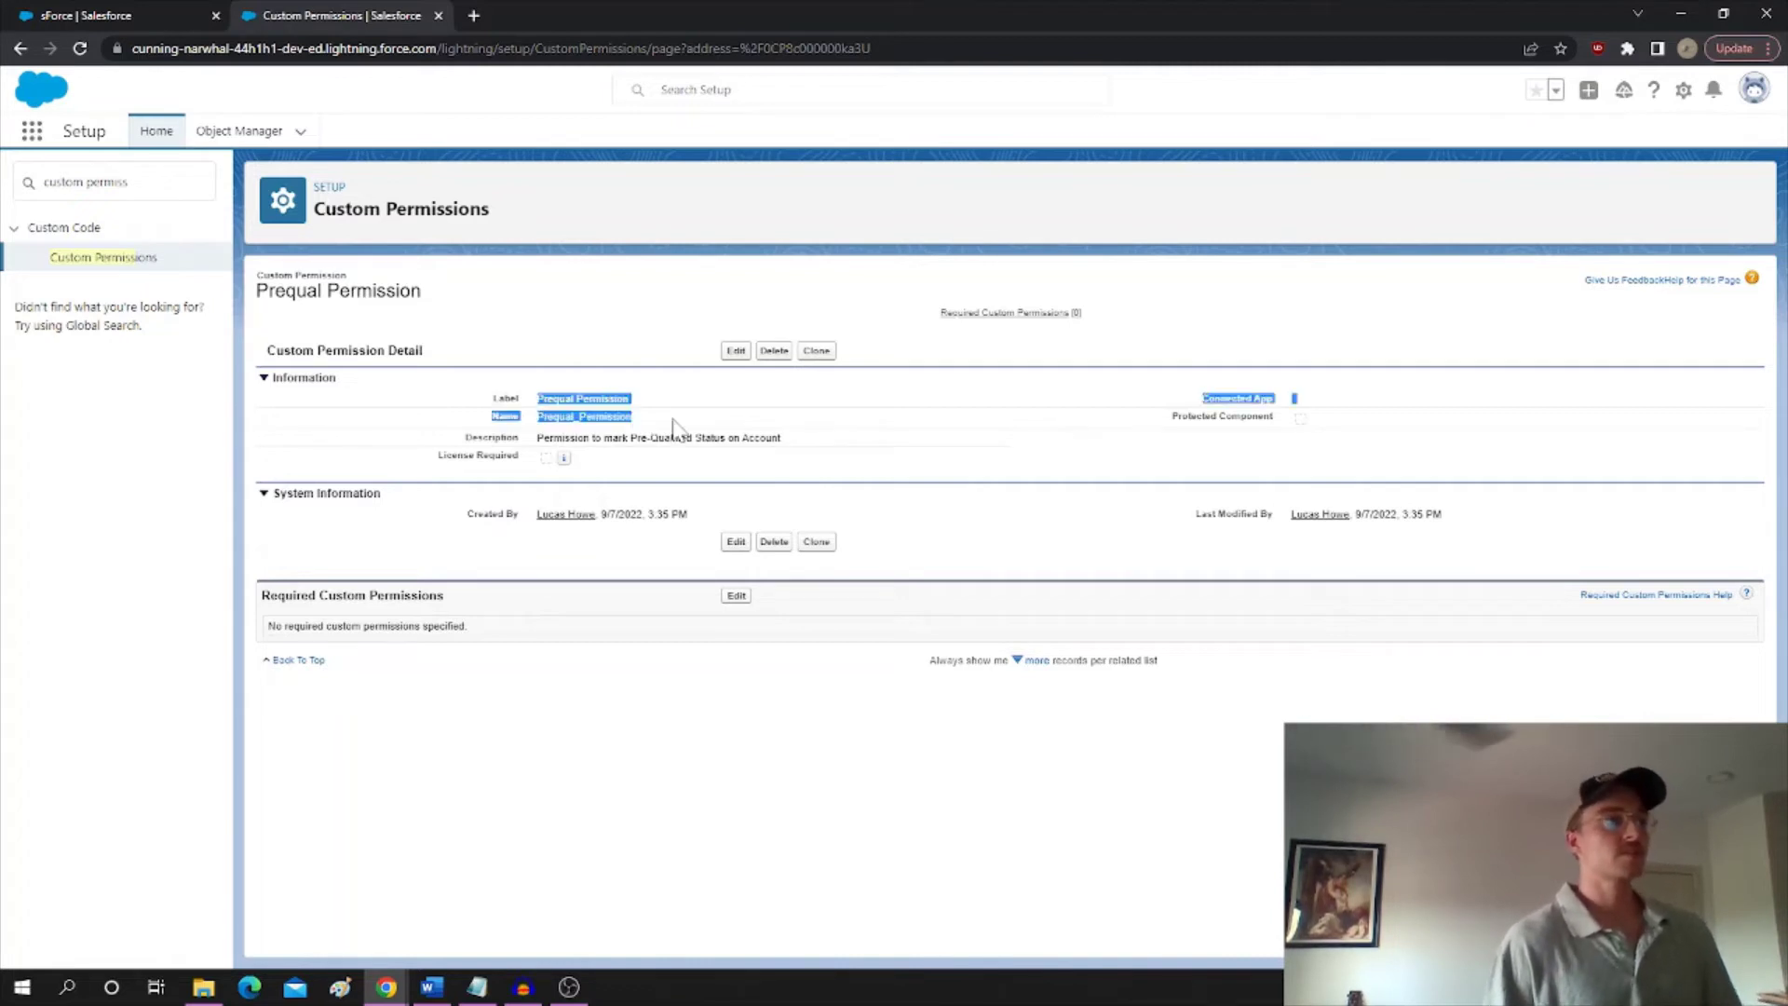
left_click(684, 430)
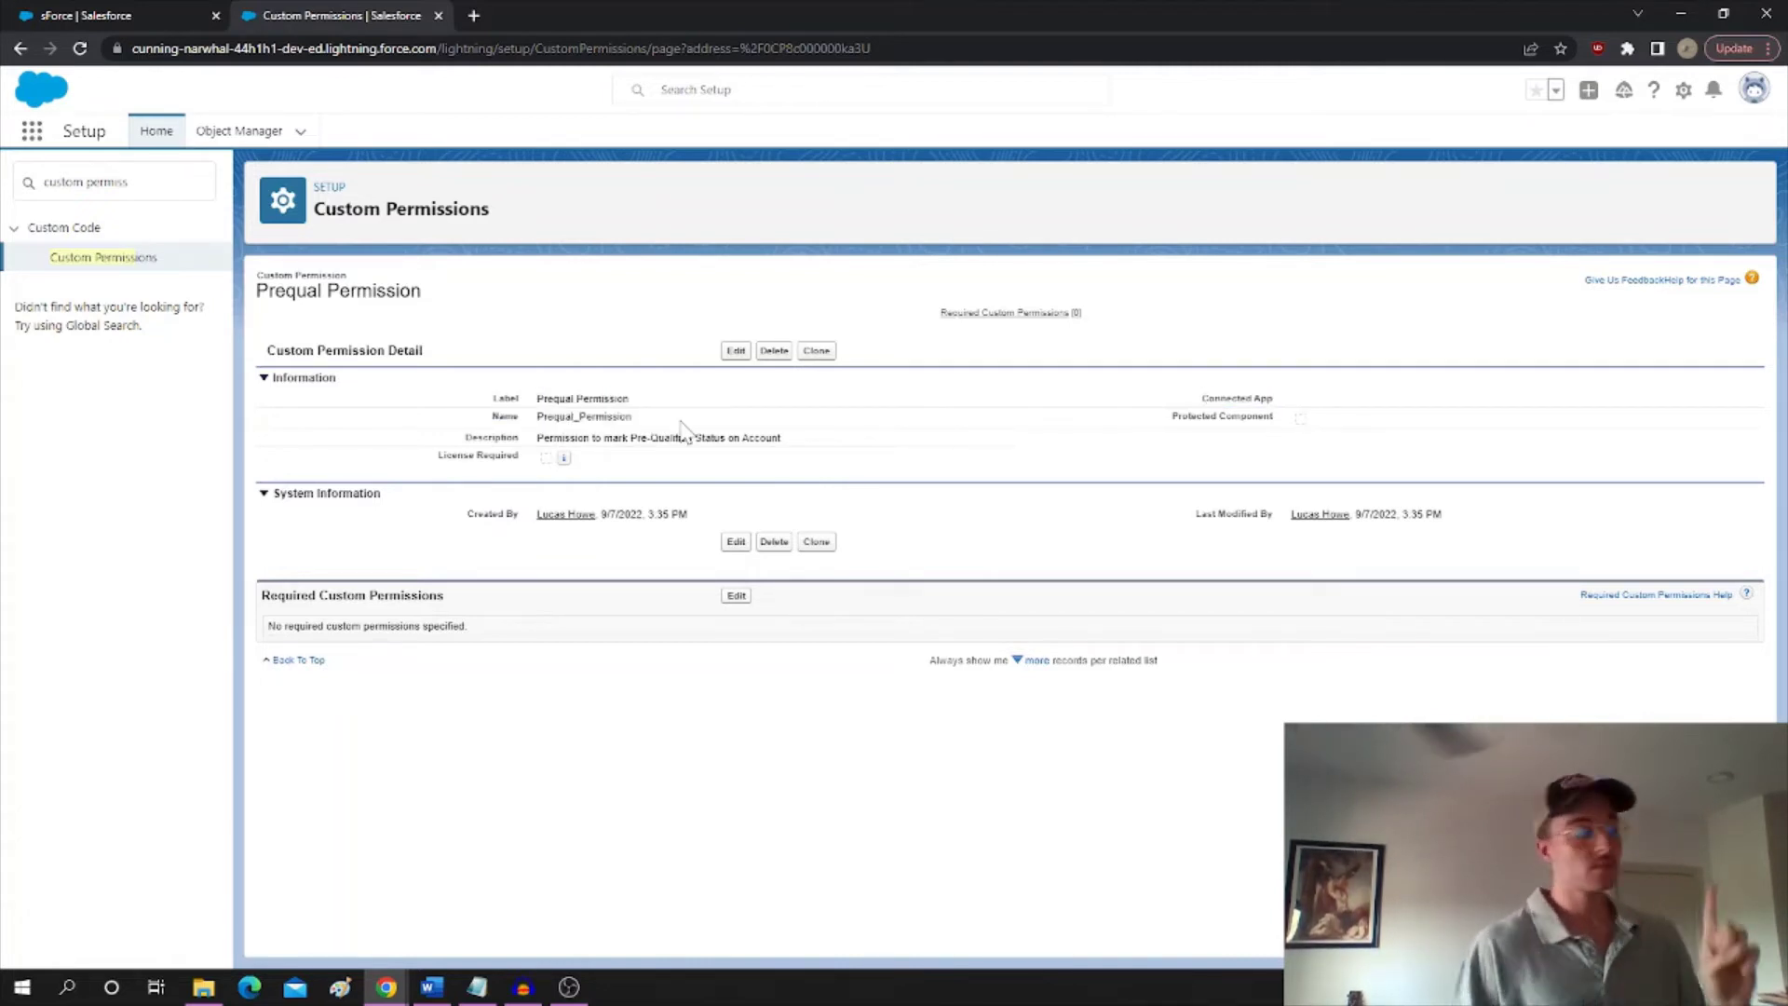
Step: Search Setup for "permission set" and open the Permission Sets page
left_click(139, 183)
key("ctrl+a")
type("p")
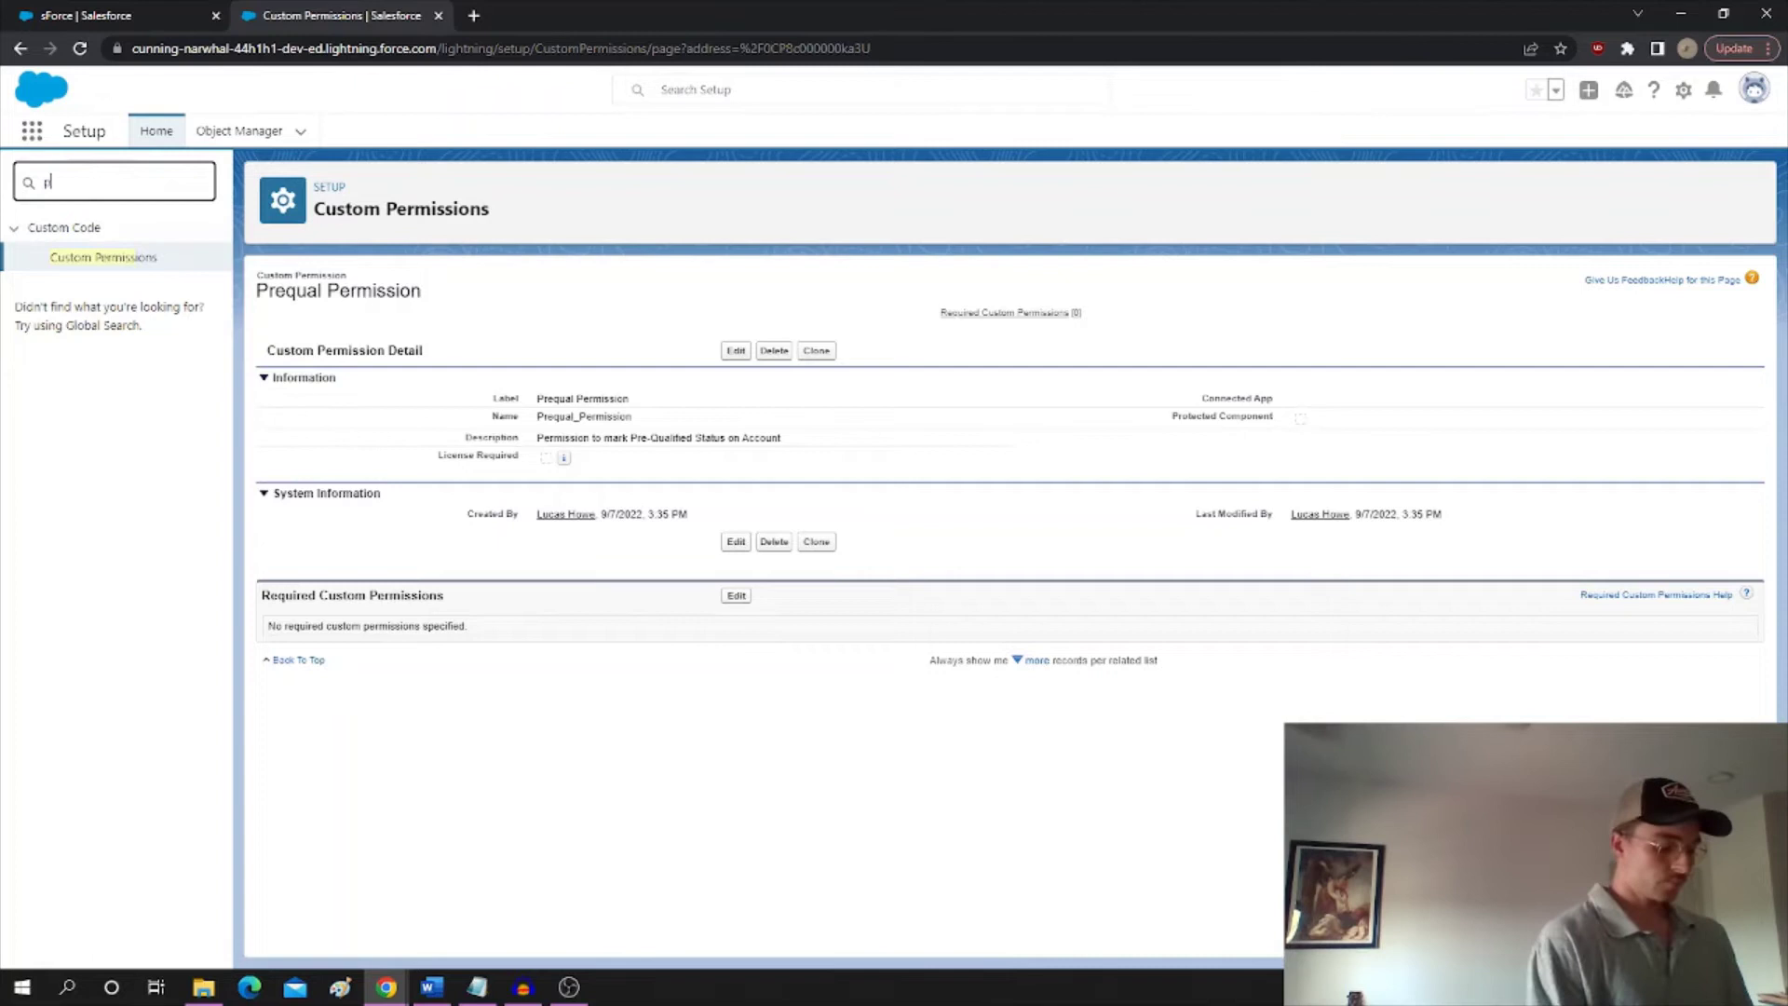
type("ermission set")
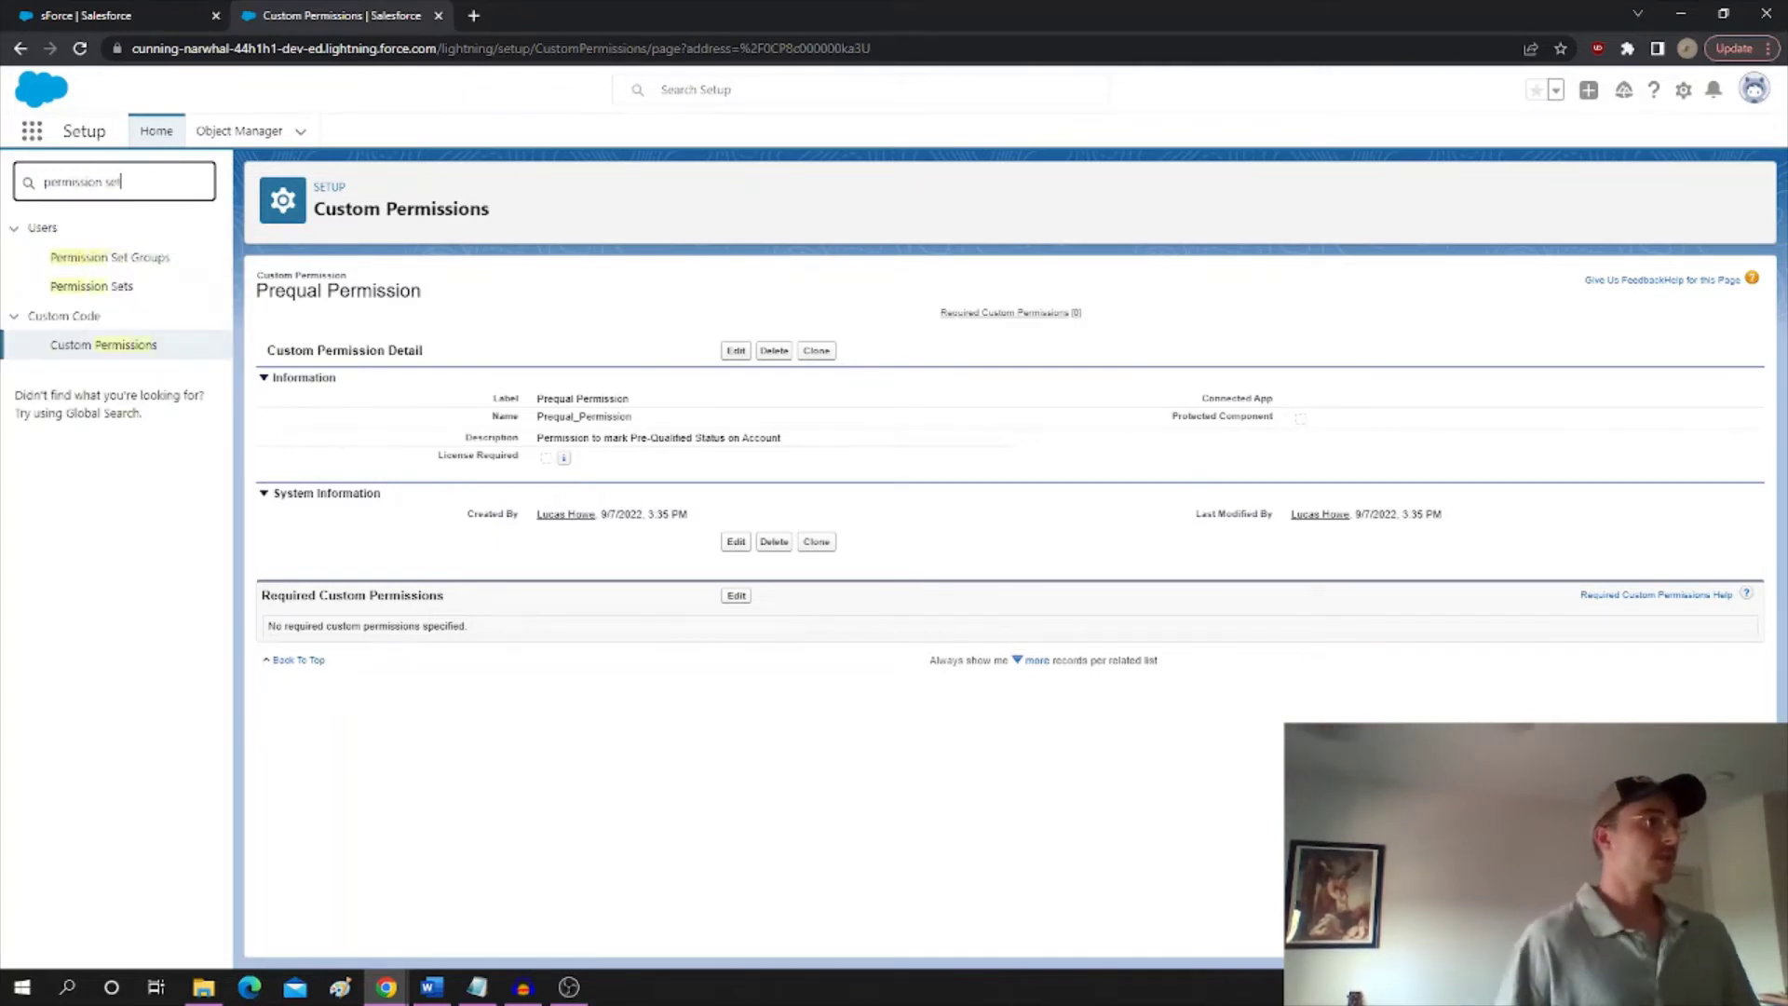
left_click(89, 286)
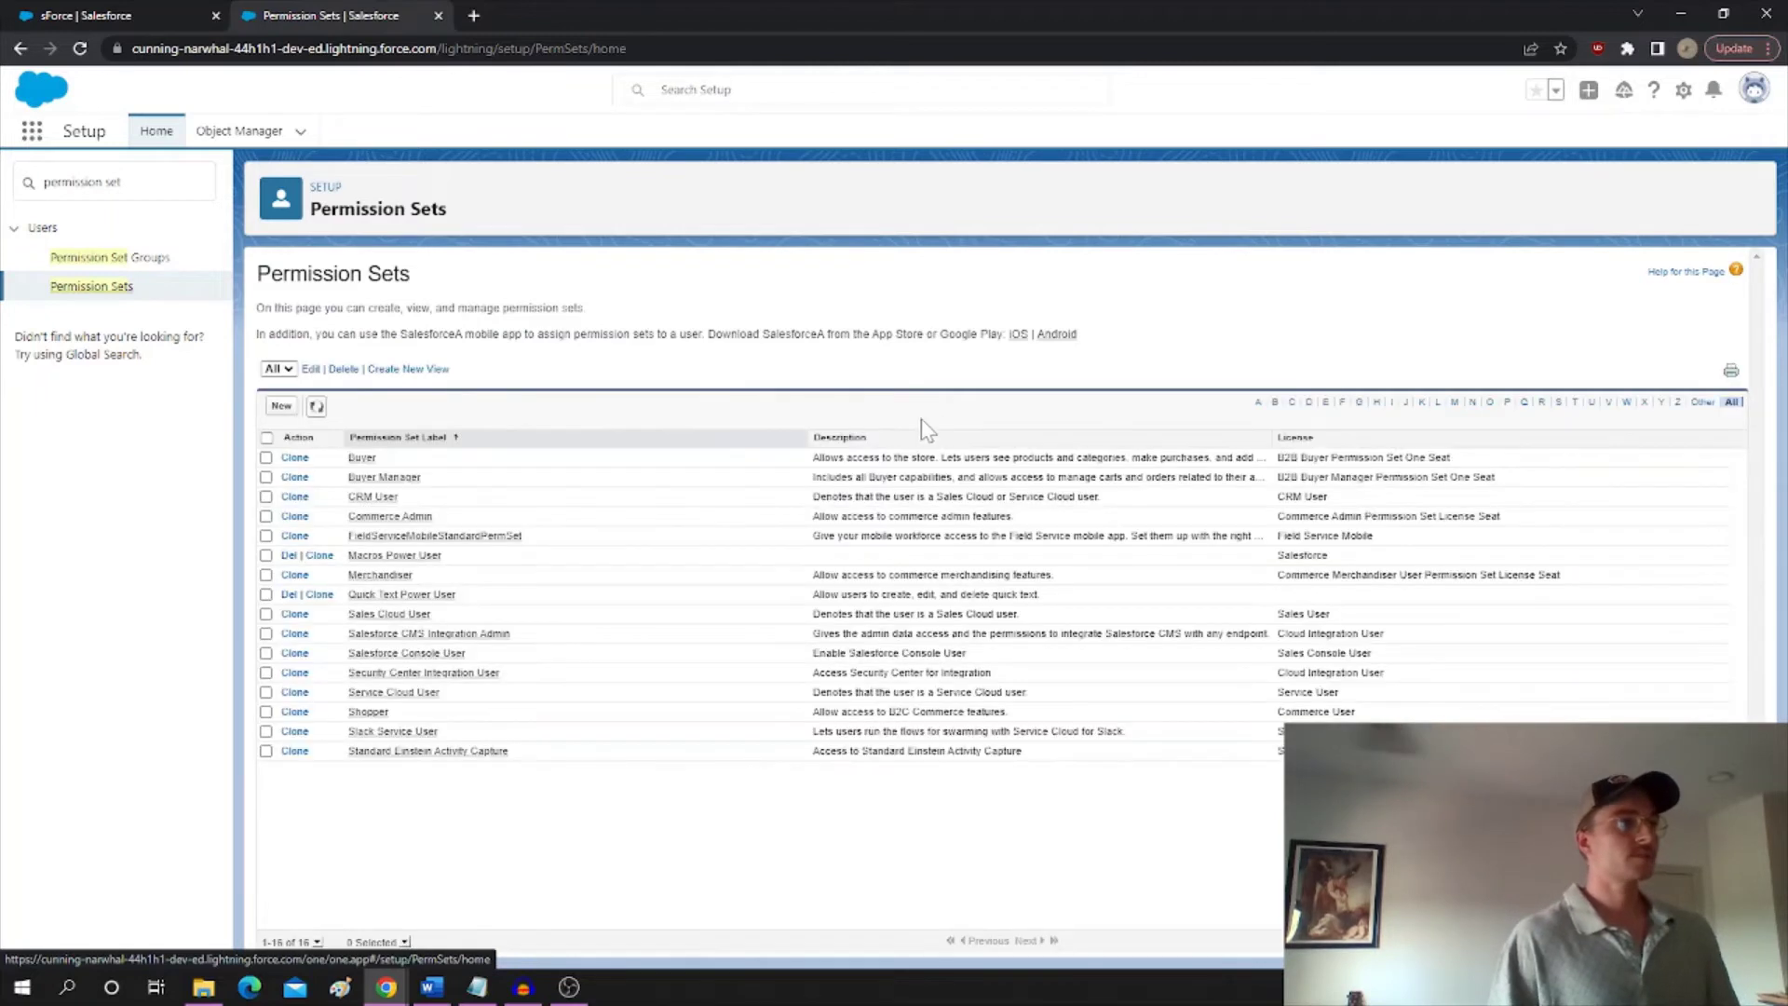
Step: Create and save a permission set labelled Prequal Permission Set with the API name Prequal_Permission_Set
left_click(281, 406)
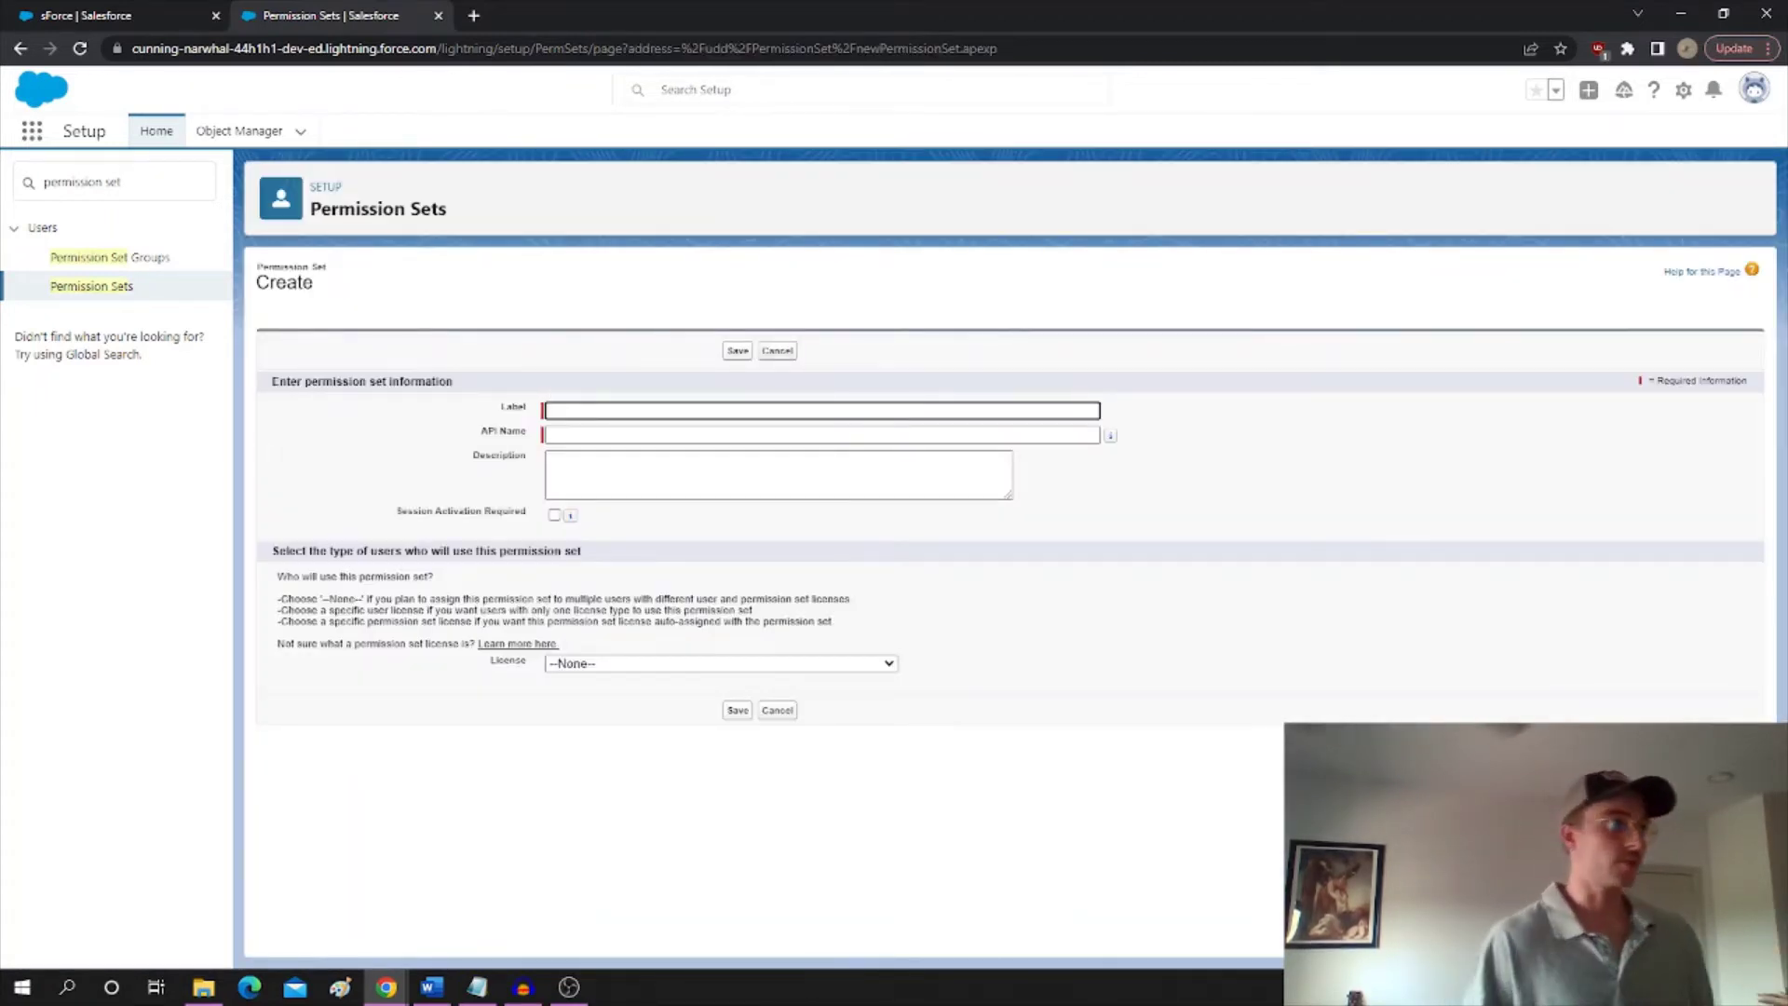
type("Prequal Permission")
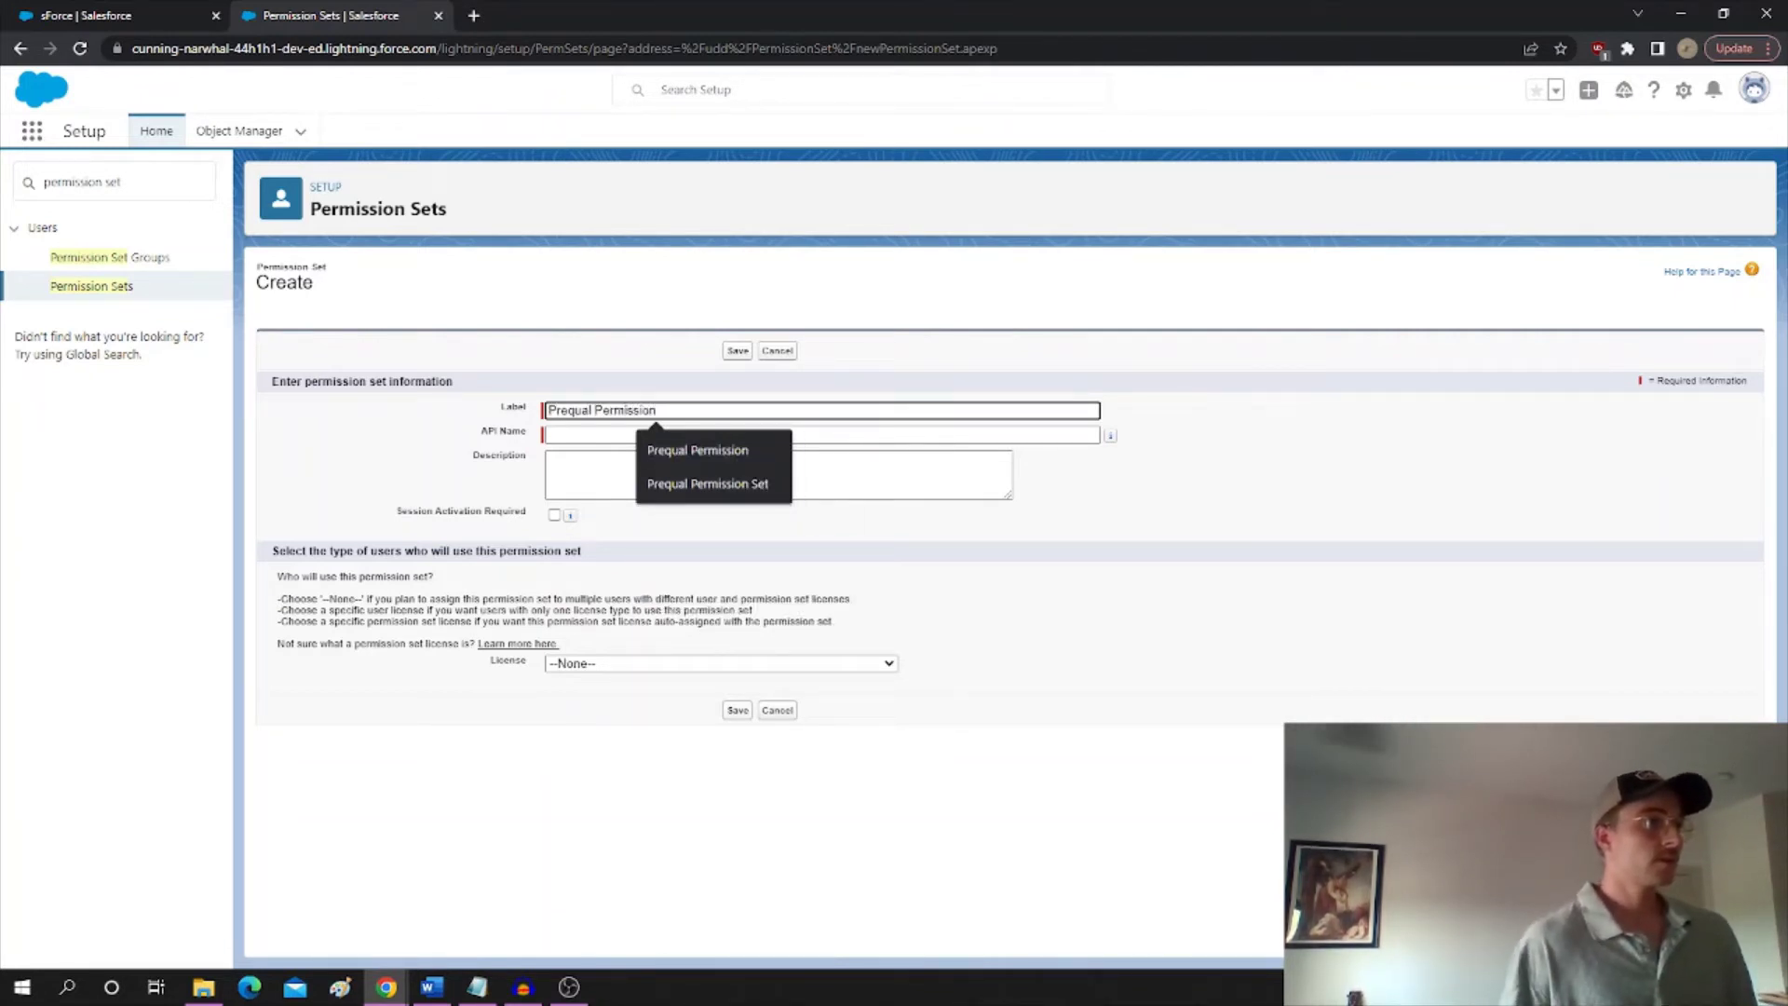
left_click(744, 486)
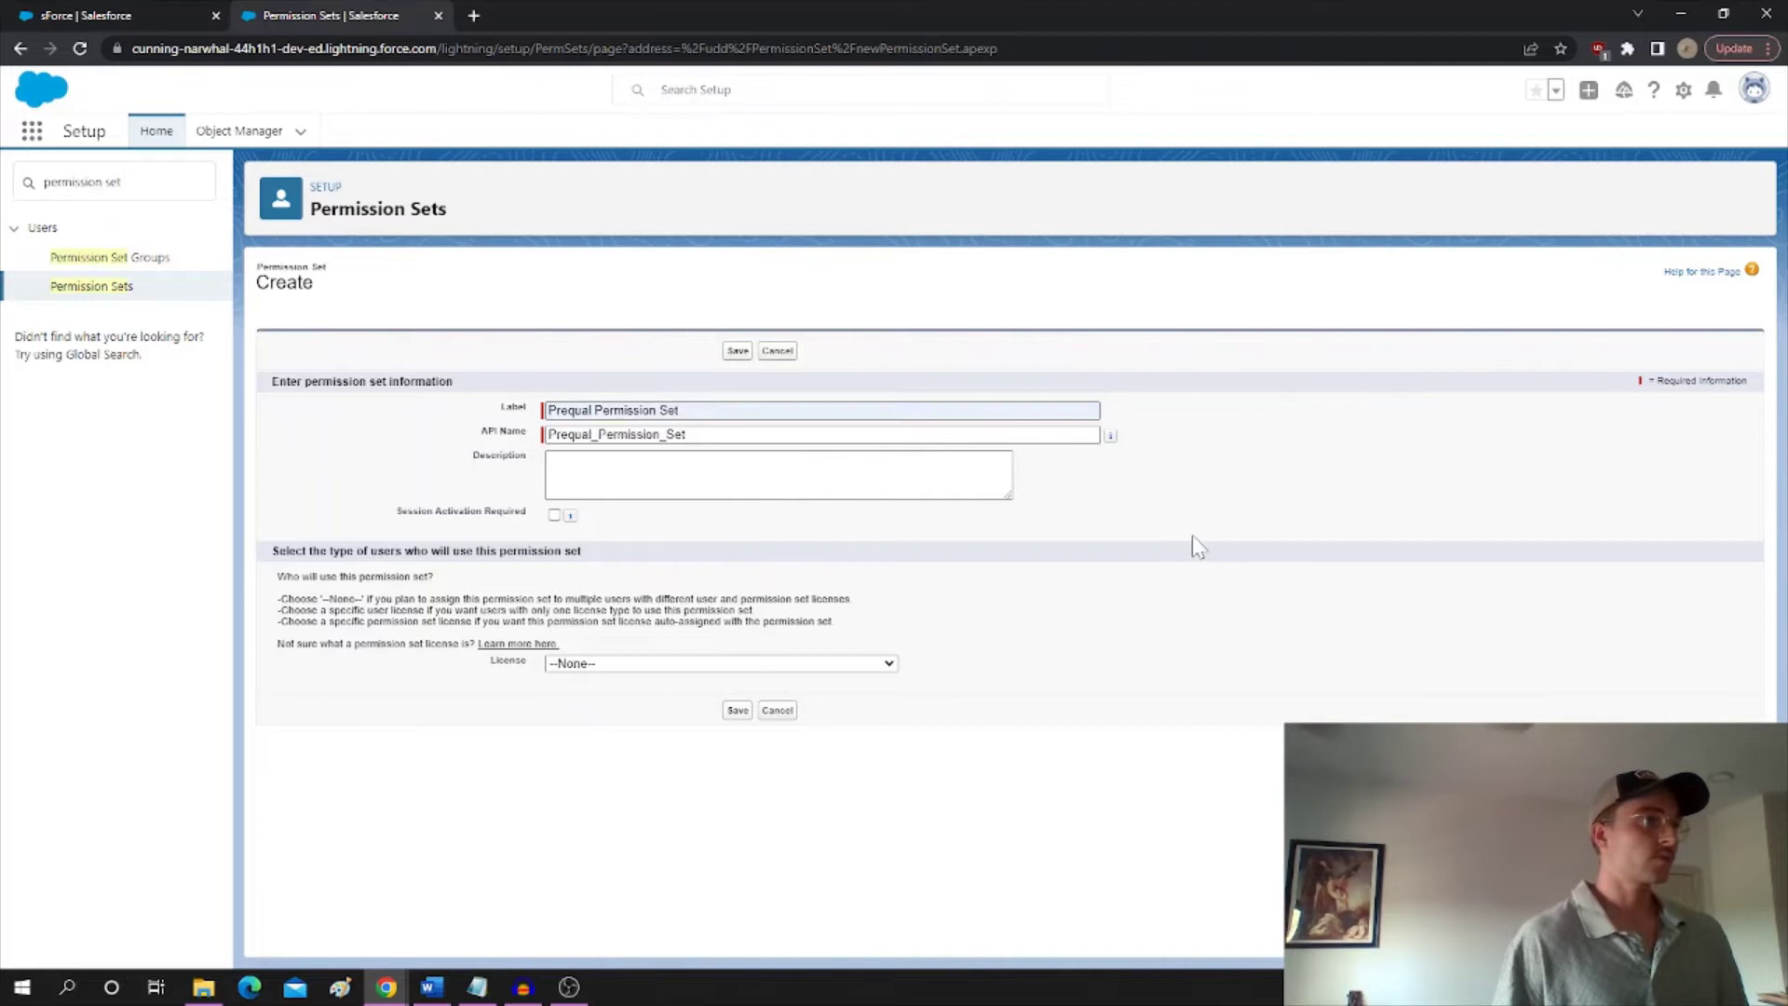
left_click(737, 710)
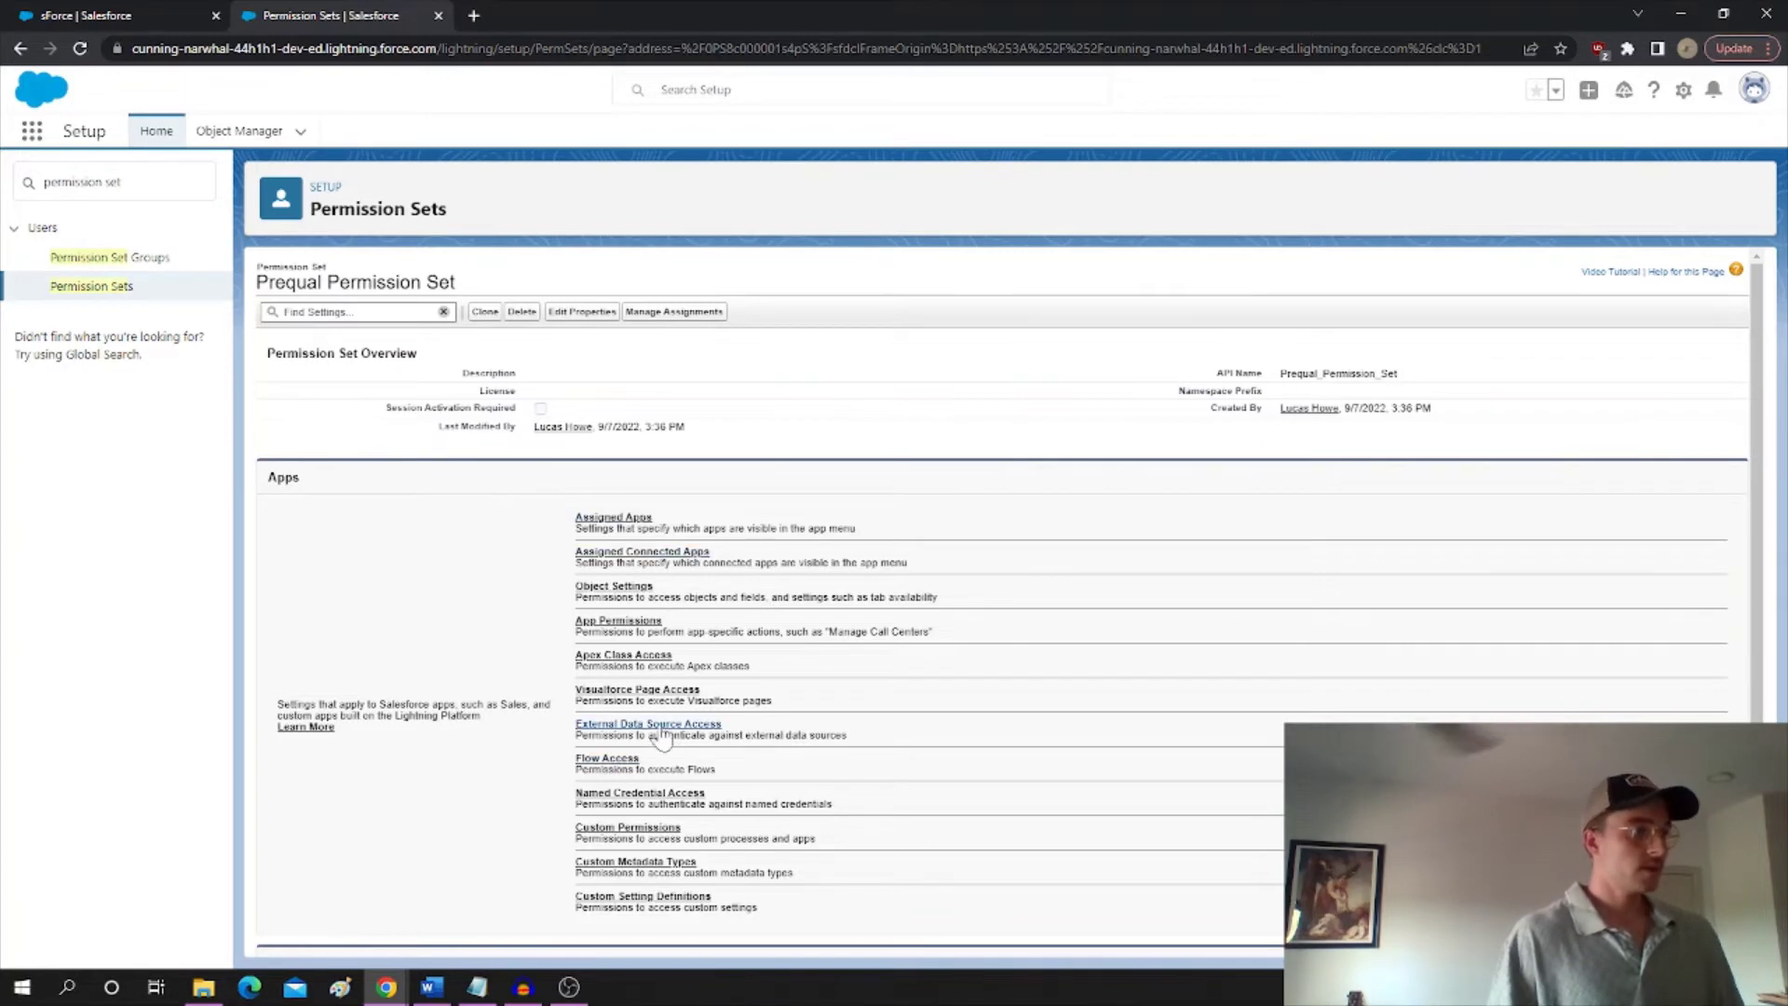
Step: Enable the Prequal Permission custom permission in the Prequal Permission Set and save it
scroll(663, 666, "down", 1)
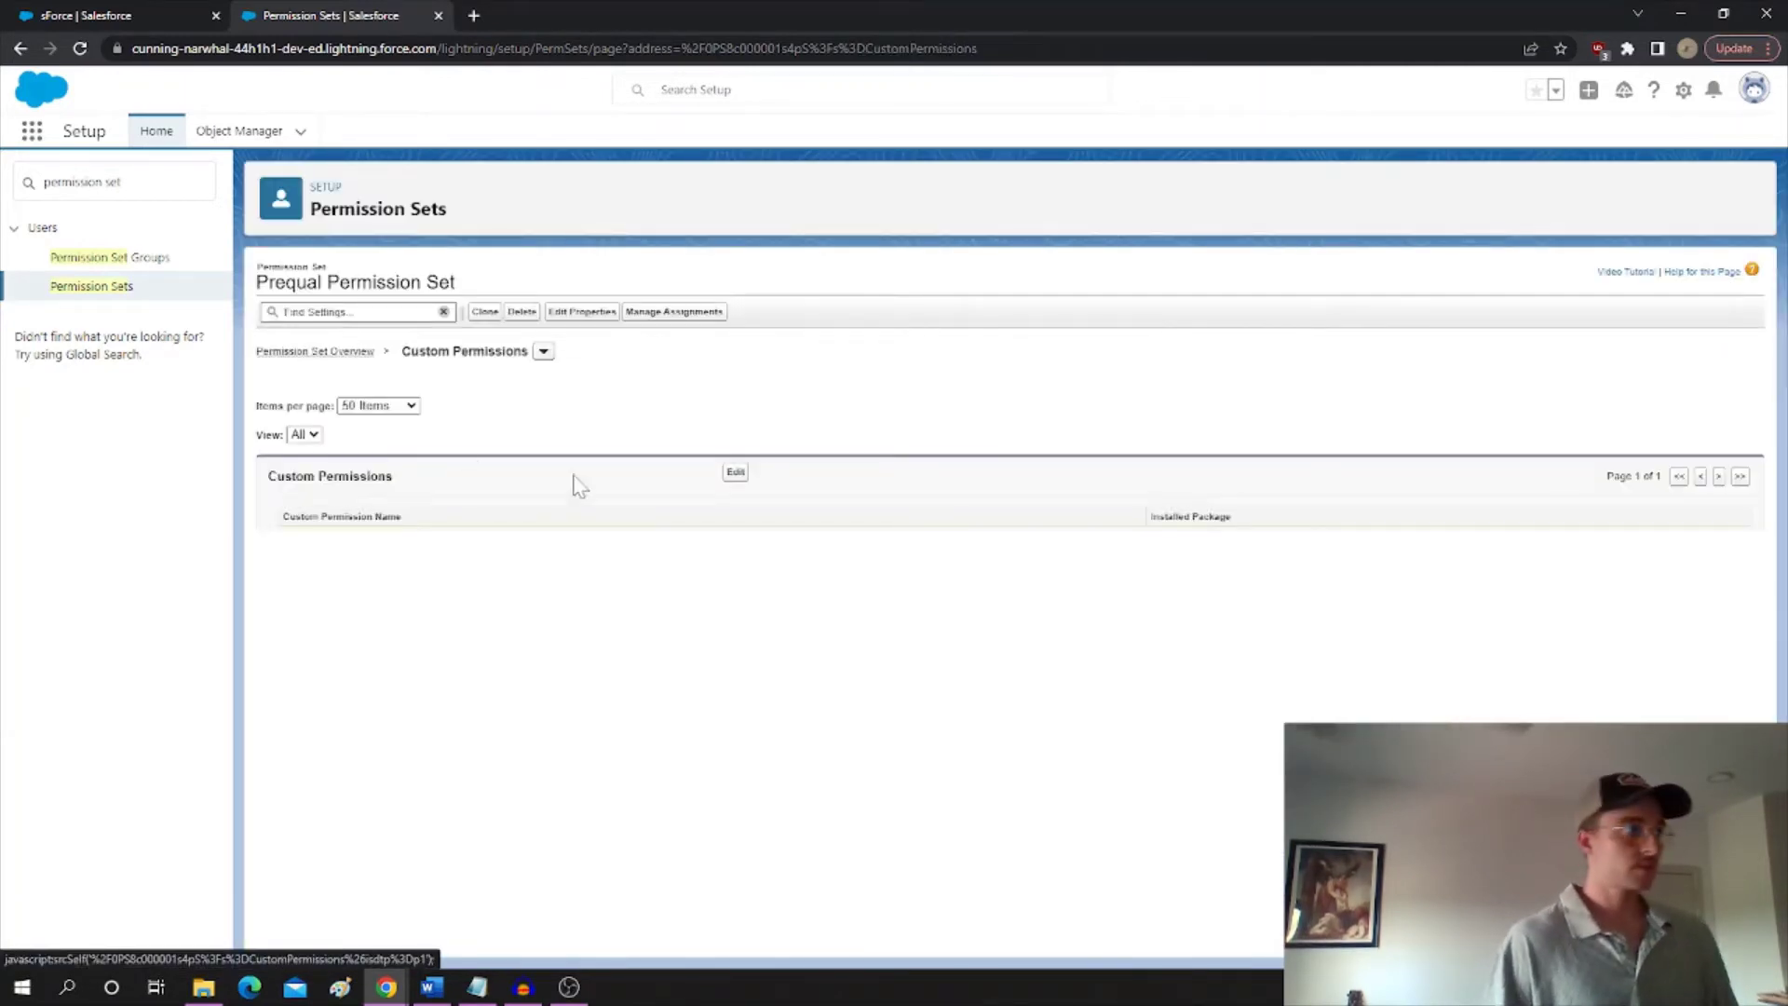
left_click(735, 473)
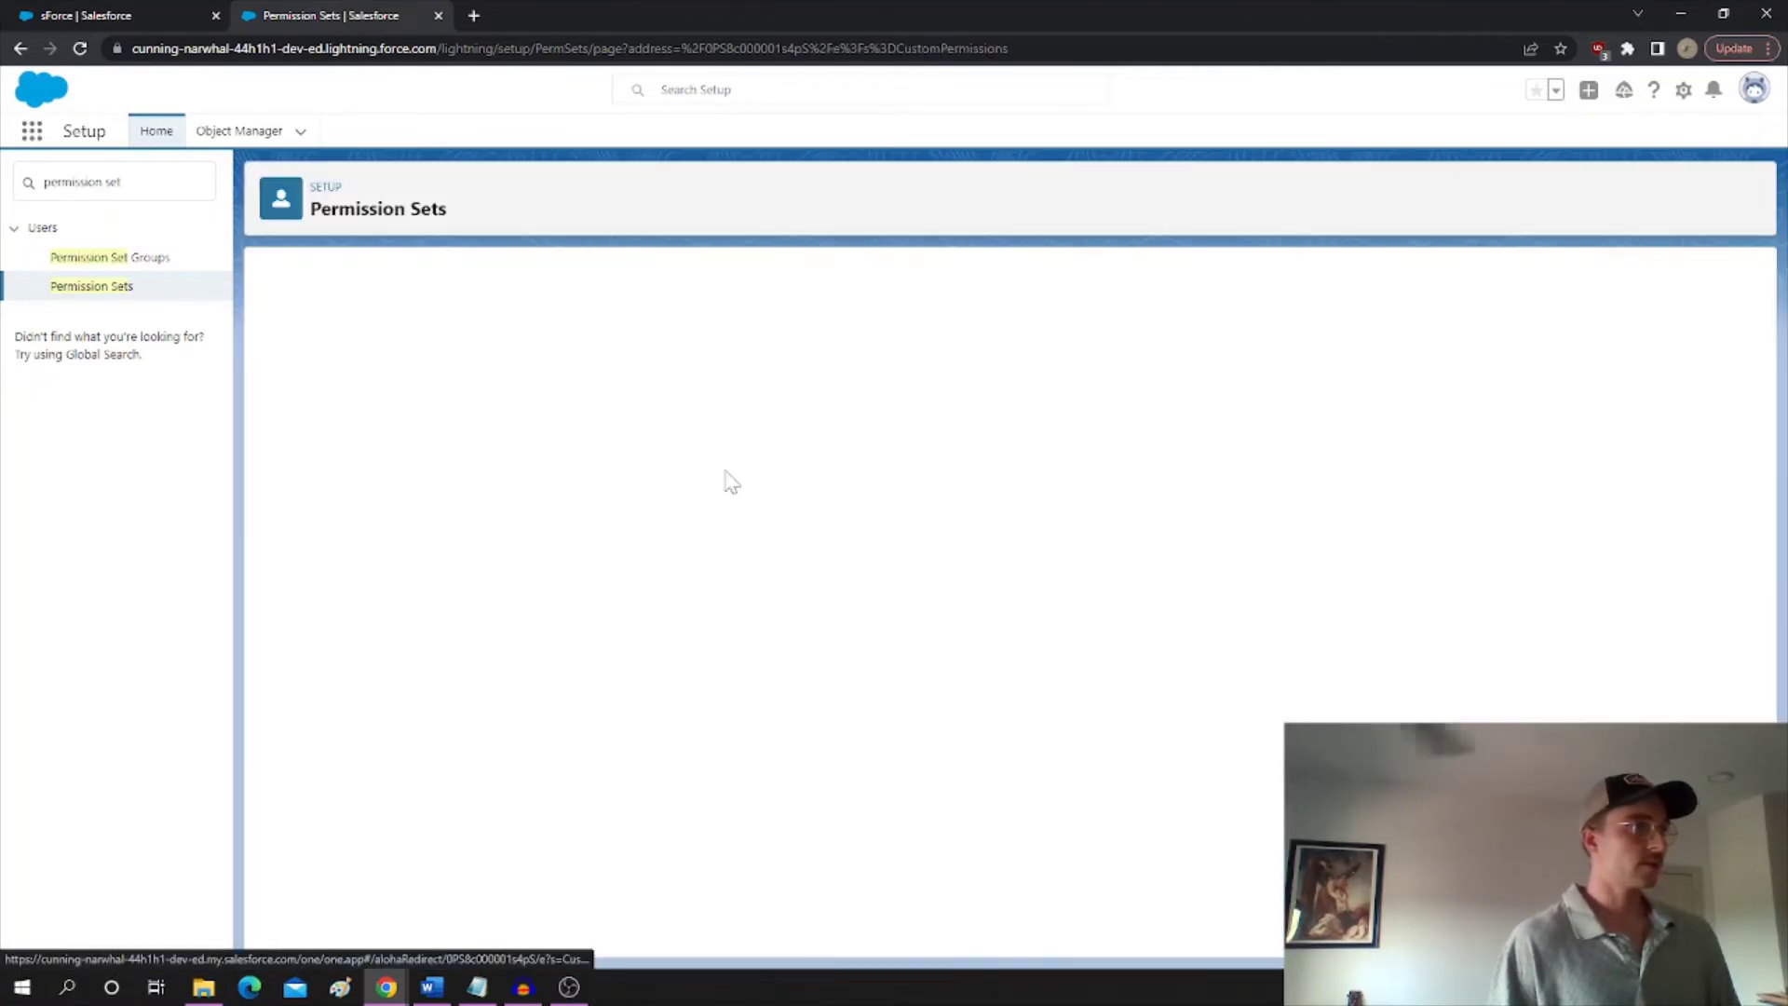
left_click(363, 529)
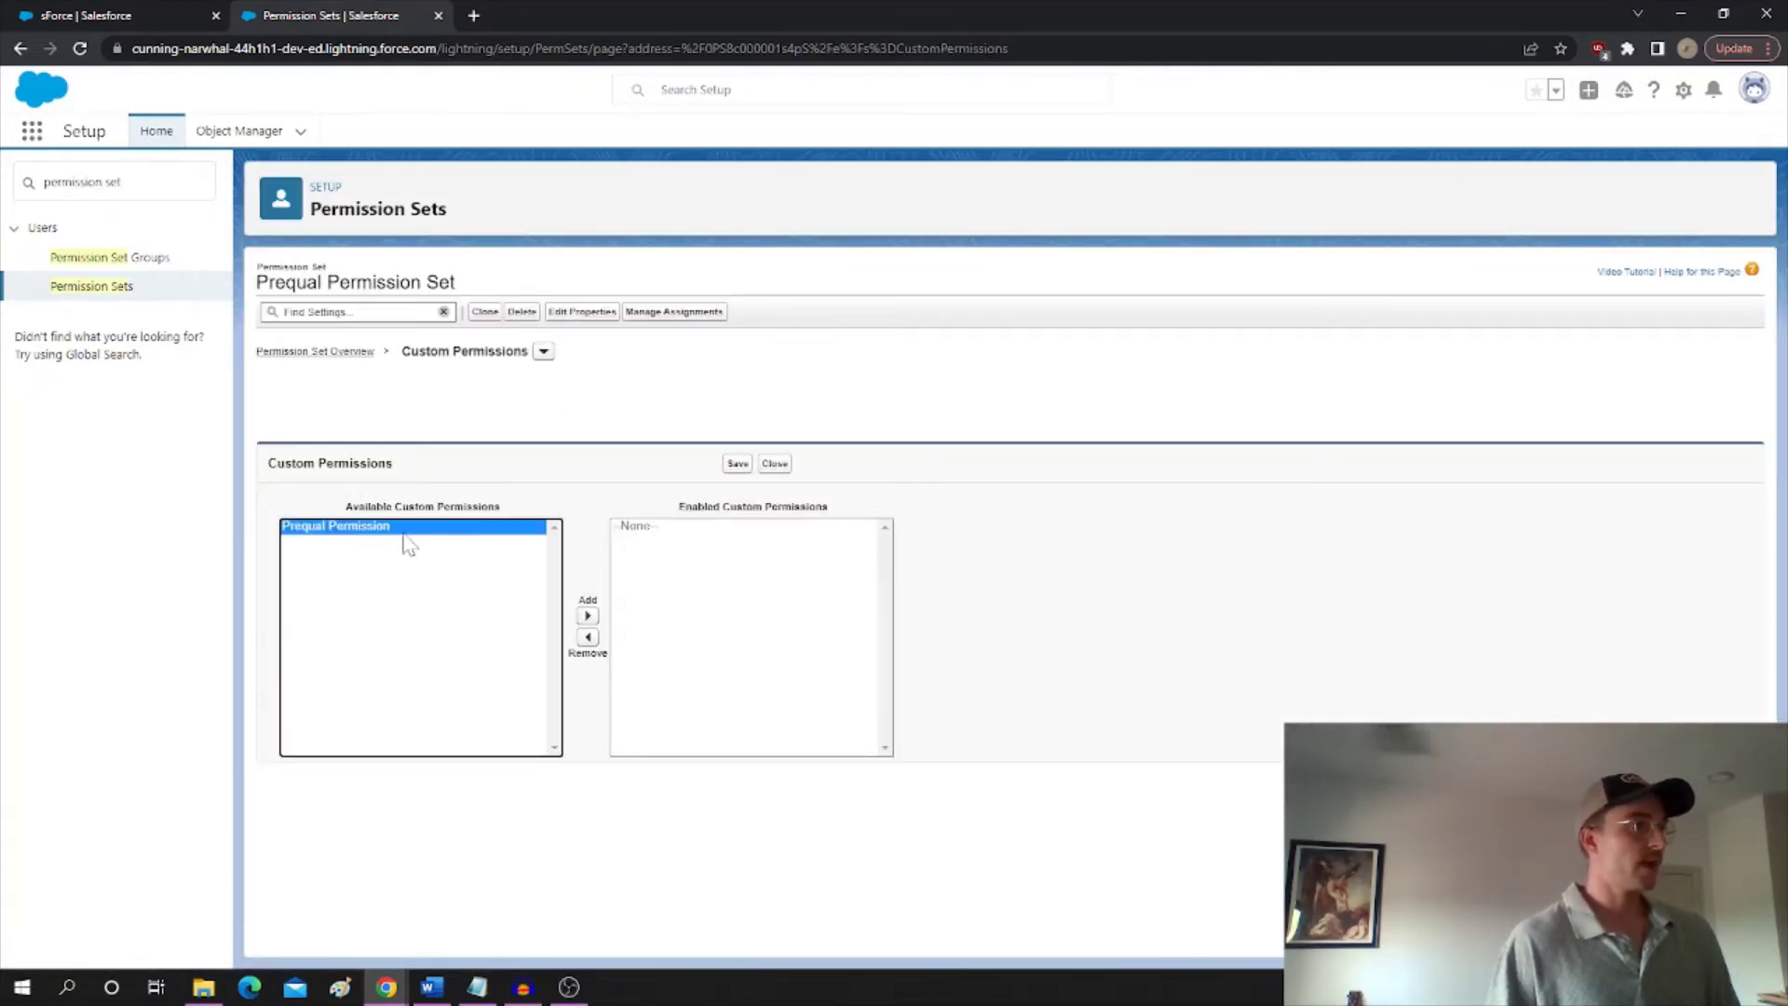
left_click(587, 618)
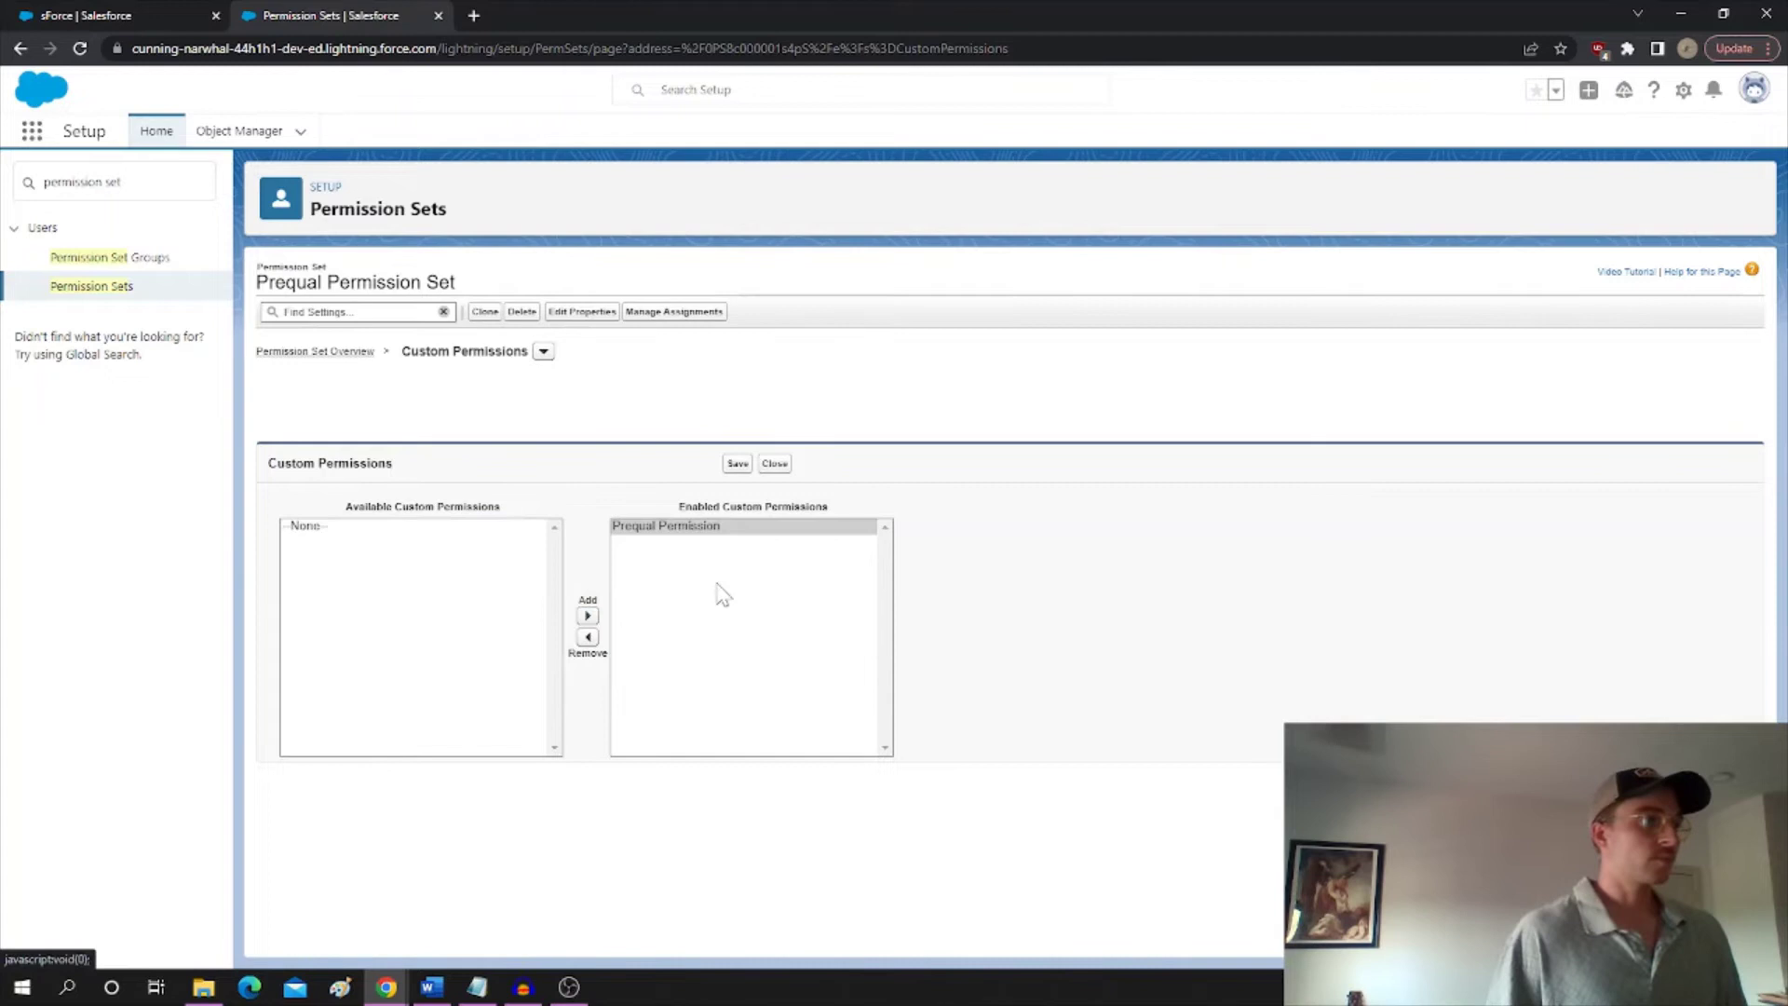
left_click(700, 528)
left_click(737, 471)
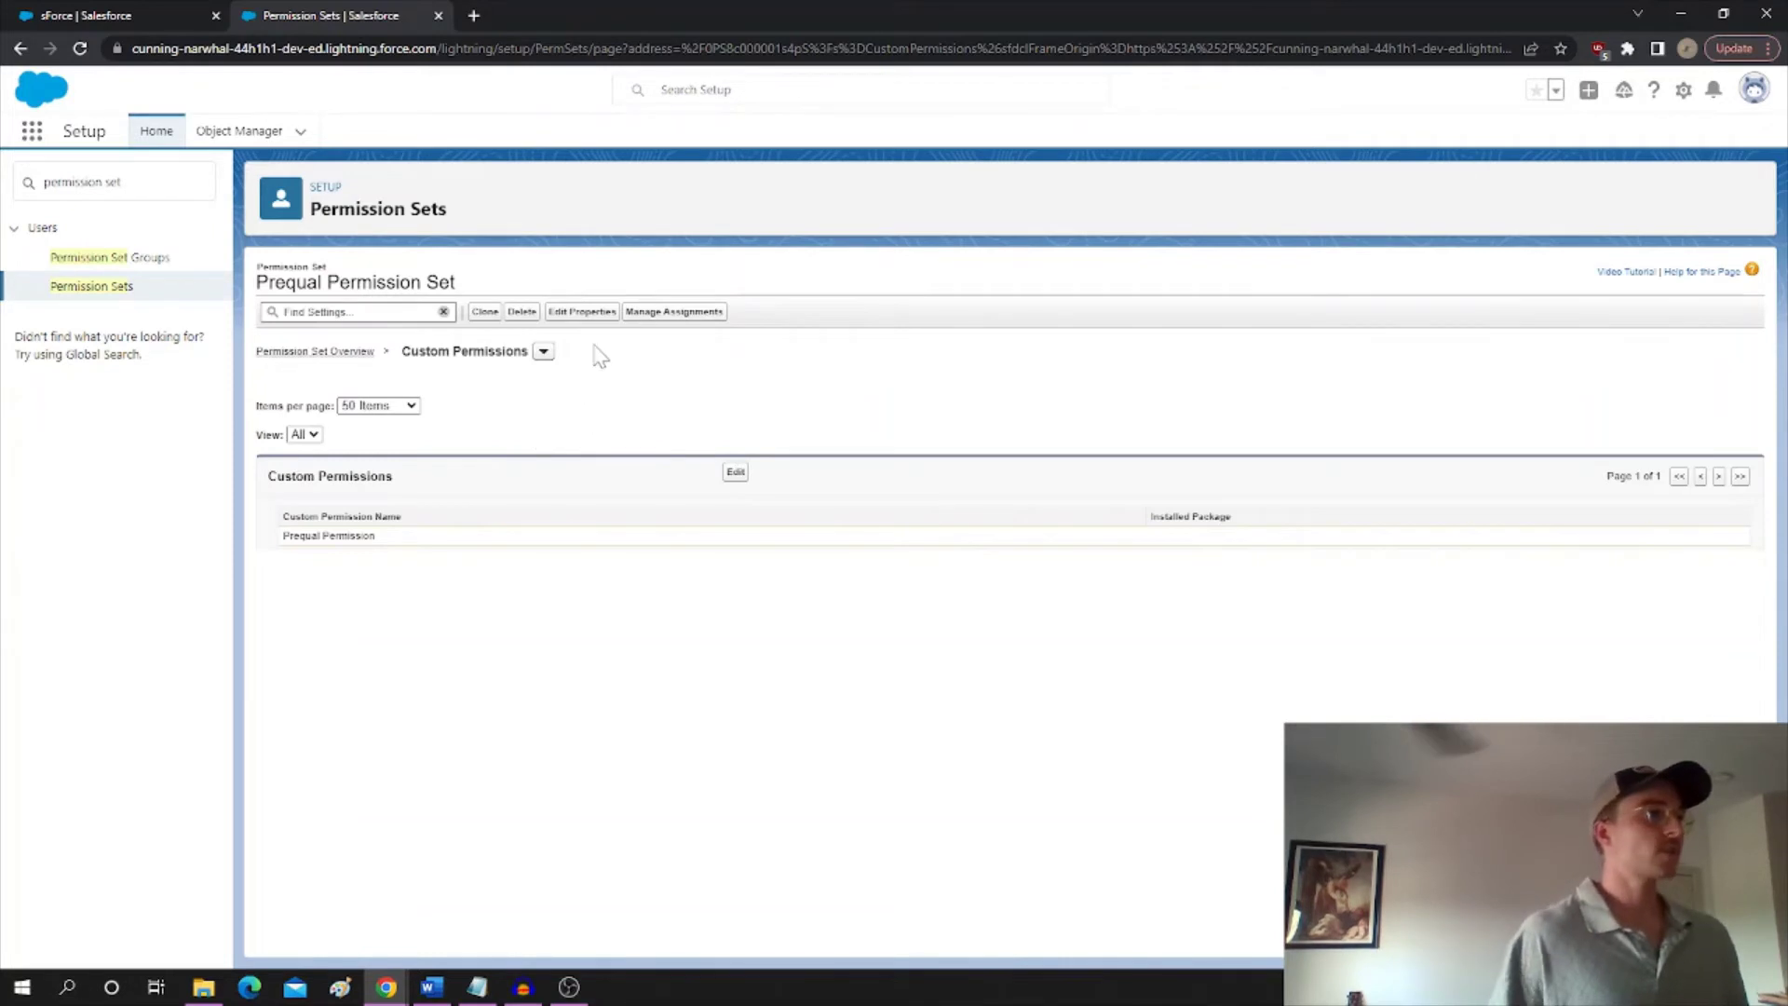
Step: Assign the permission set to three users: the Customers user, the System Administrator and the first-listed Partners user
left_click(646, 313)
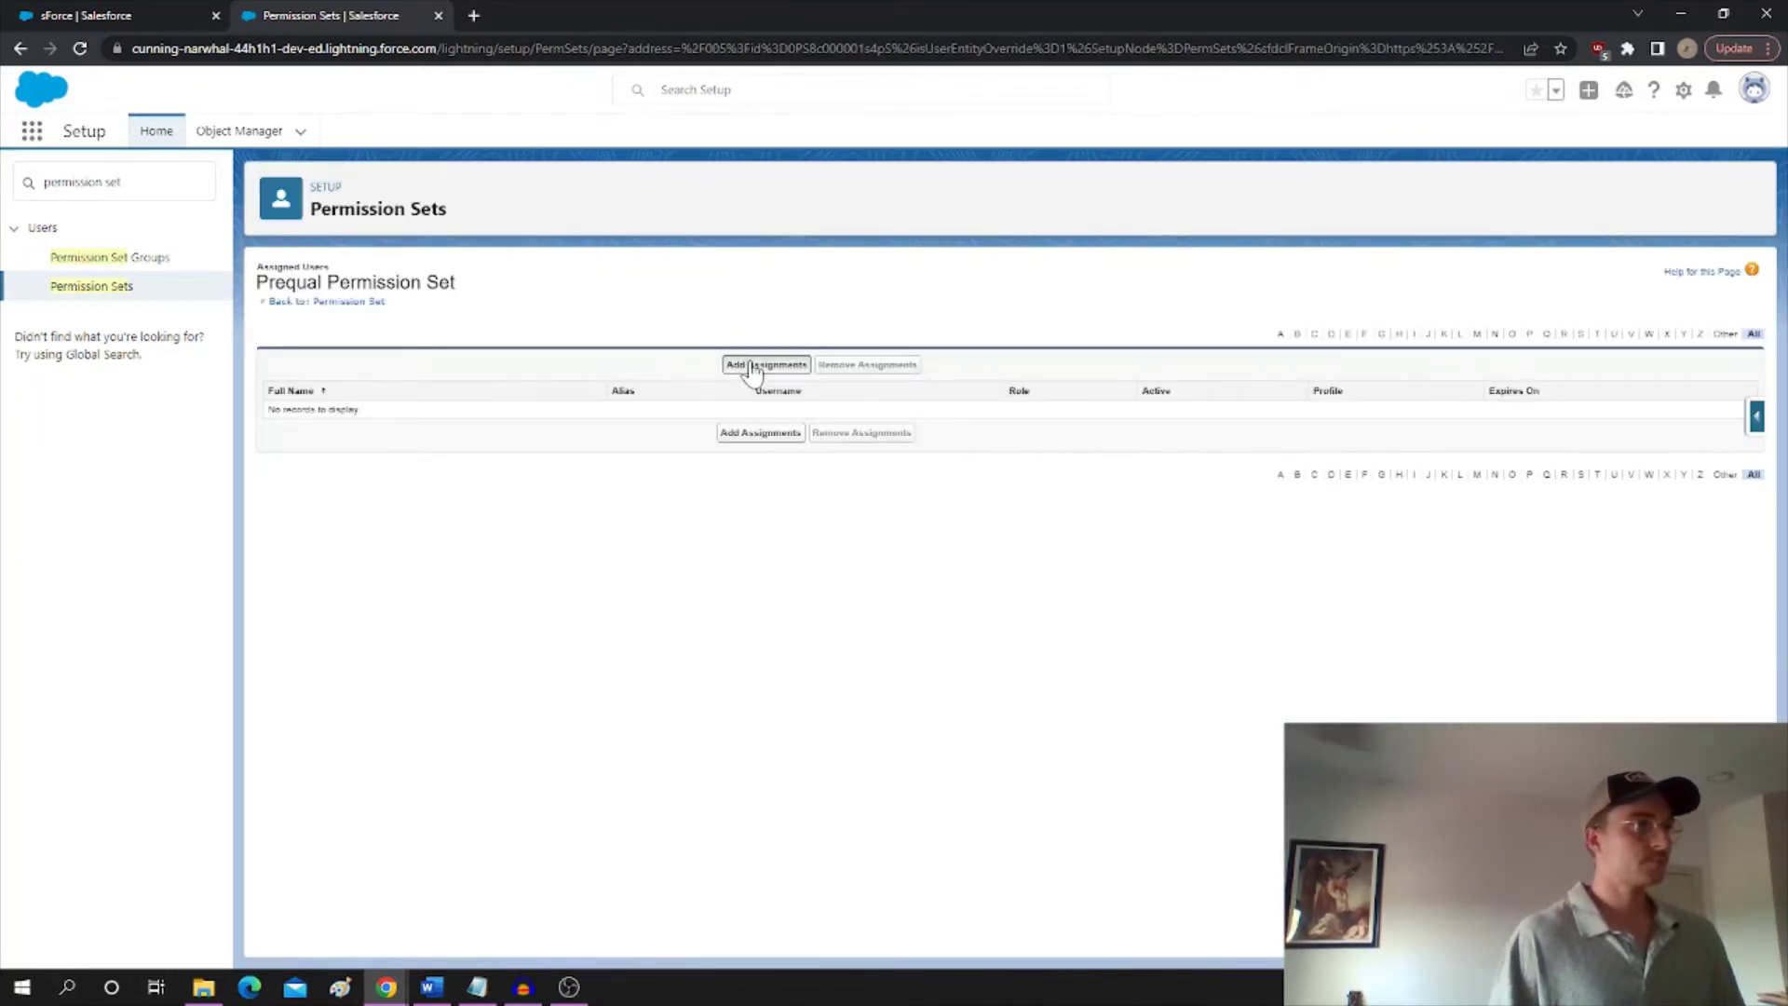
left_click(753, 366)
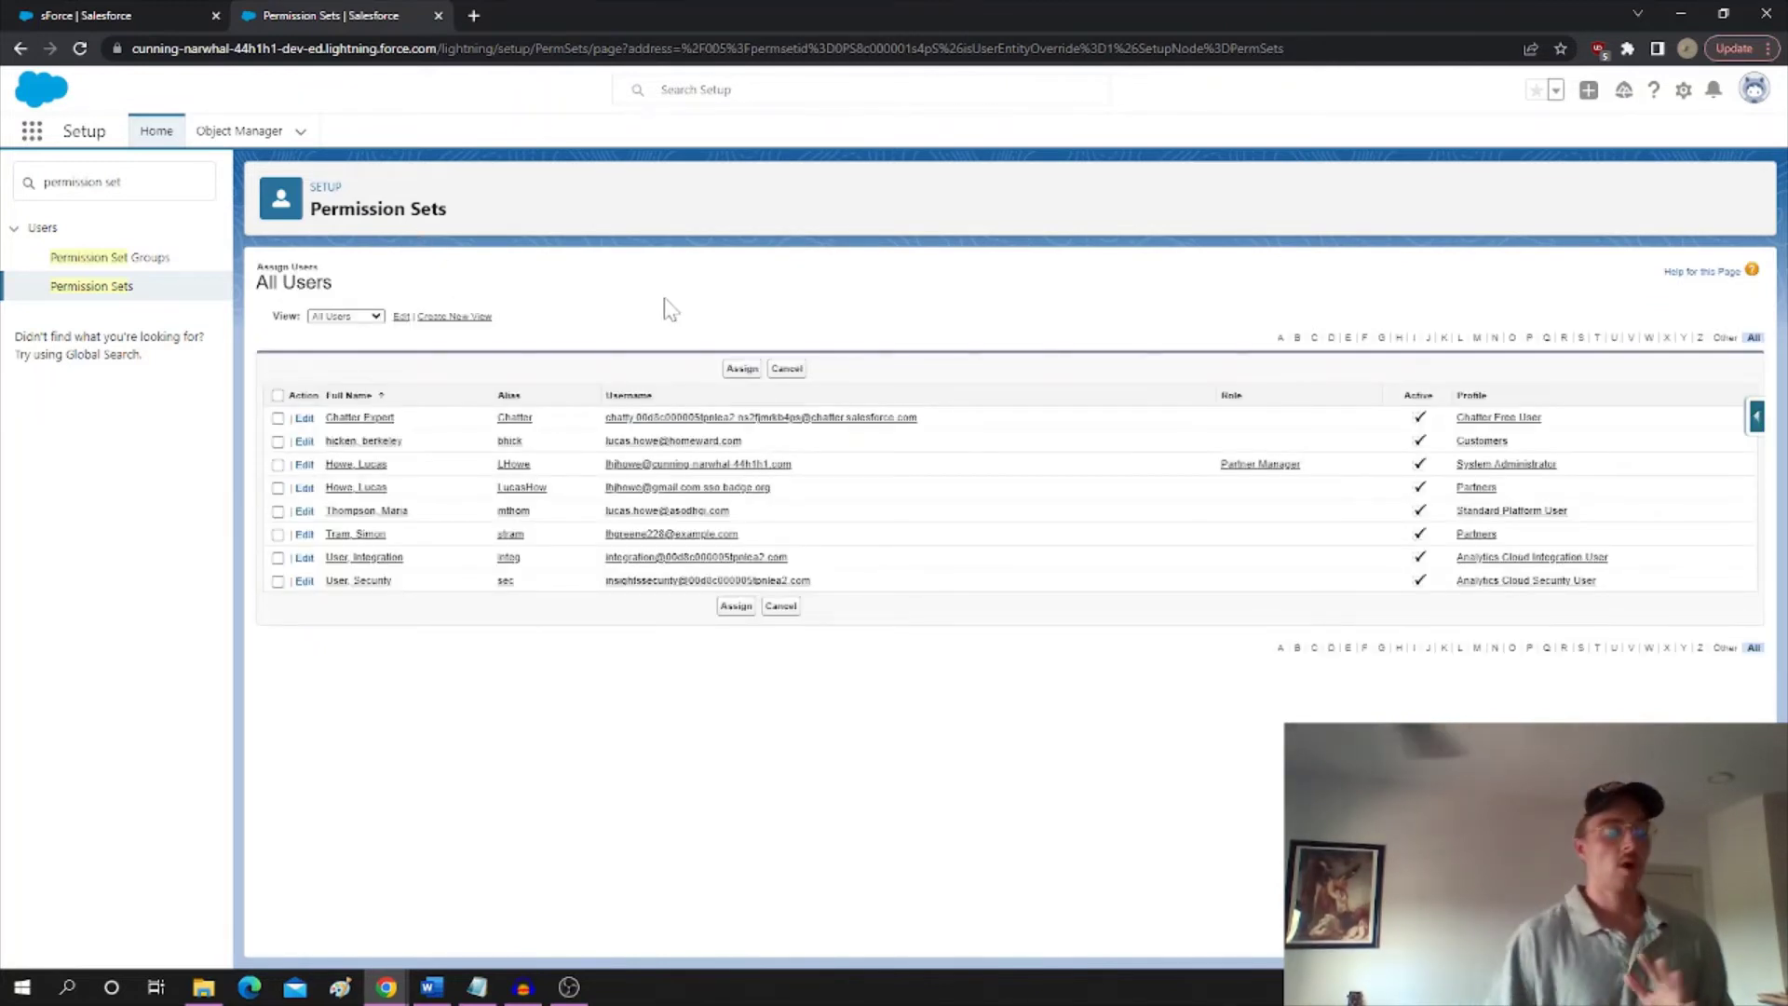
left_click(278, 487)
left_click(278, 441)
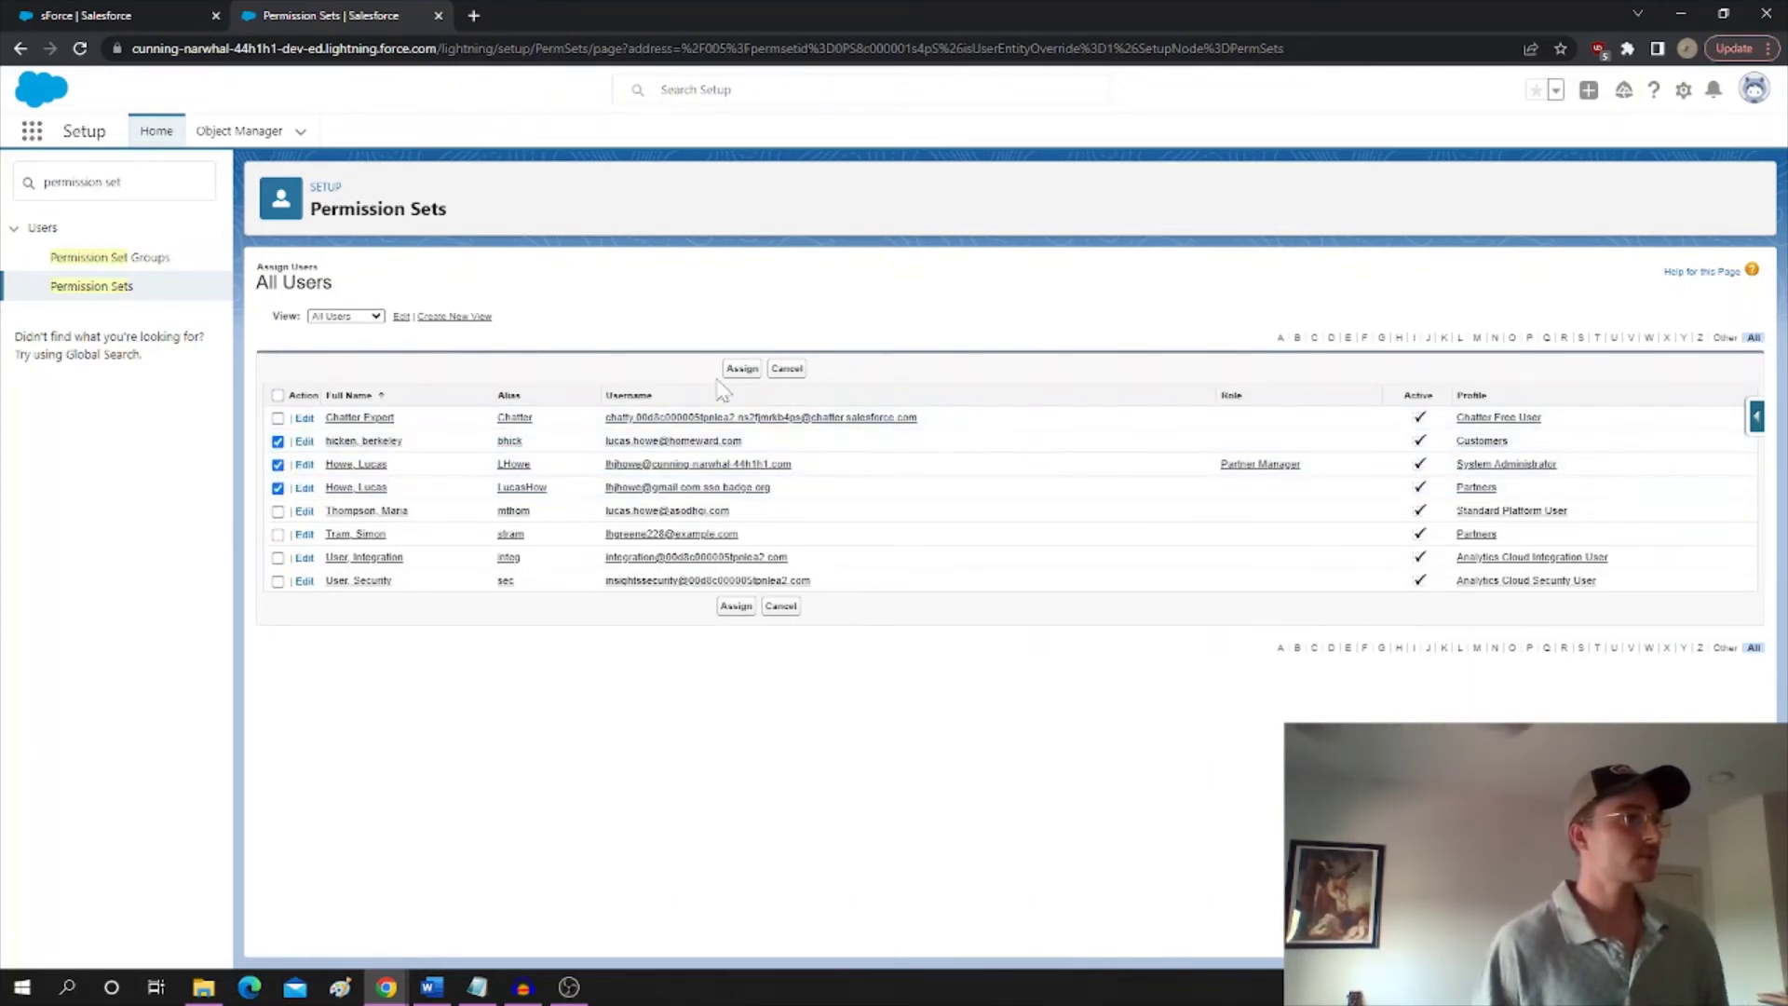
left_click(742, 367)
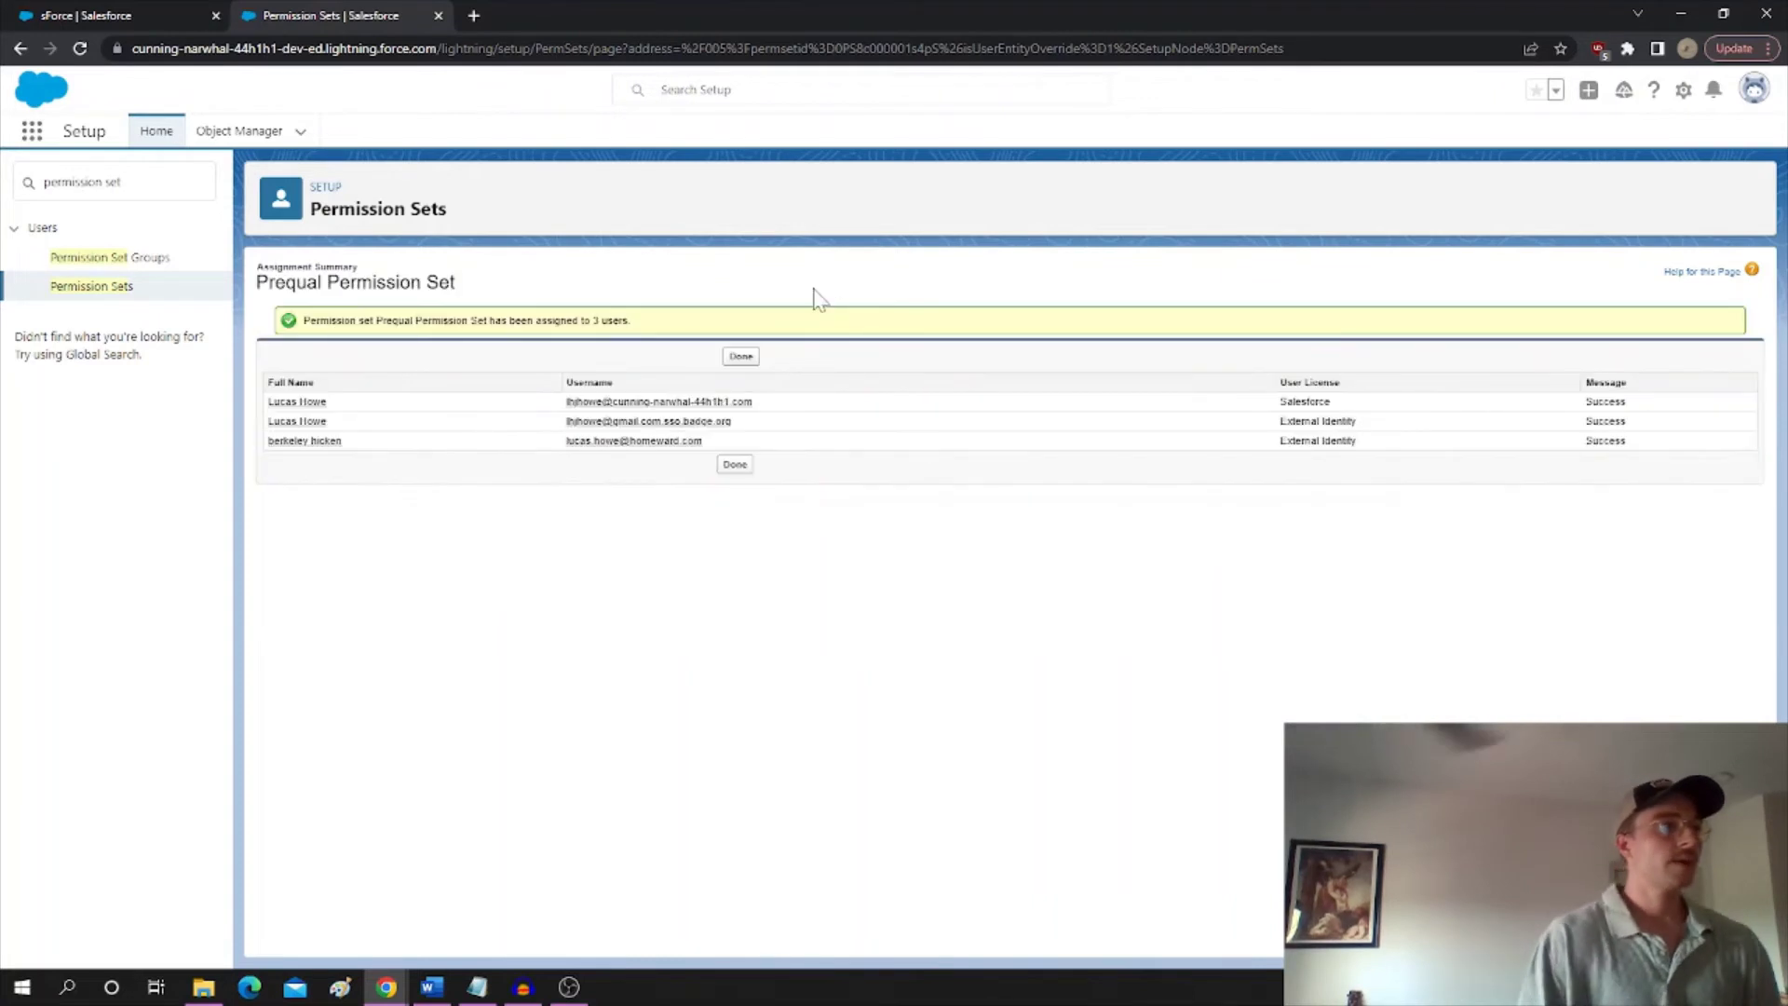
left_click(739, 359)
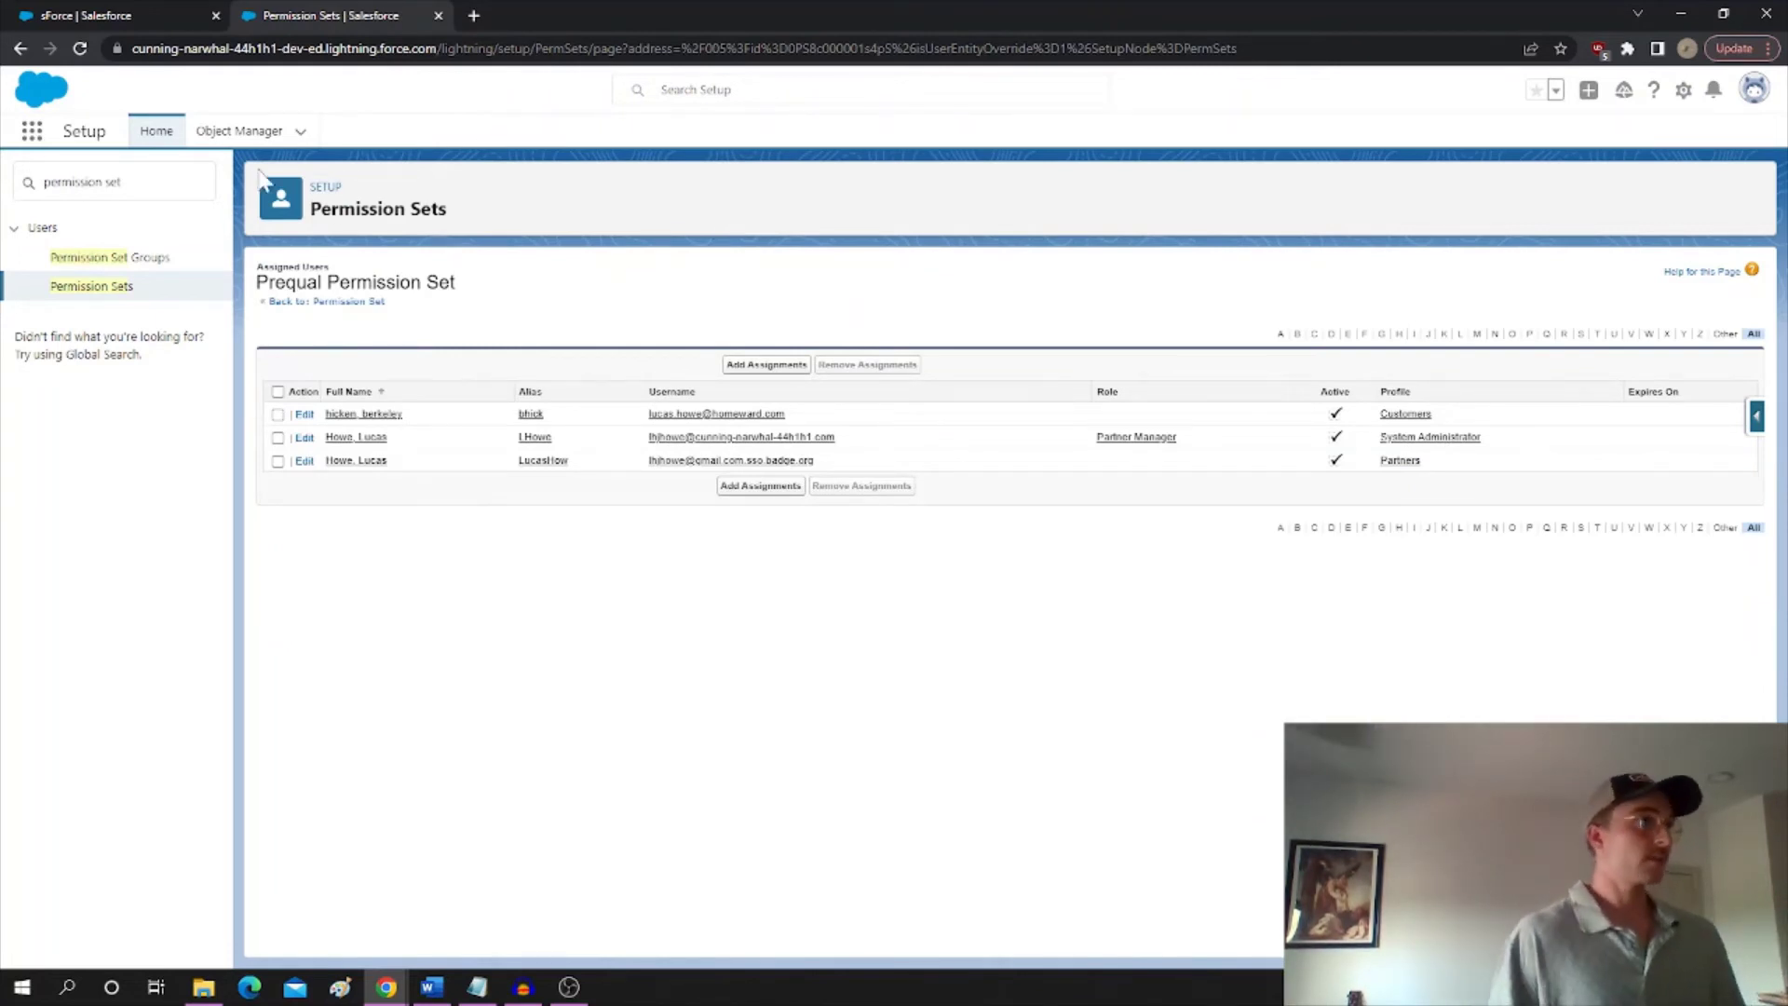
Step: Open the Account object's Restrict_Prequal_Status validation rule for editing
left_click(249, 140)
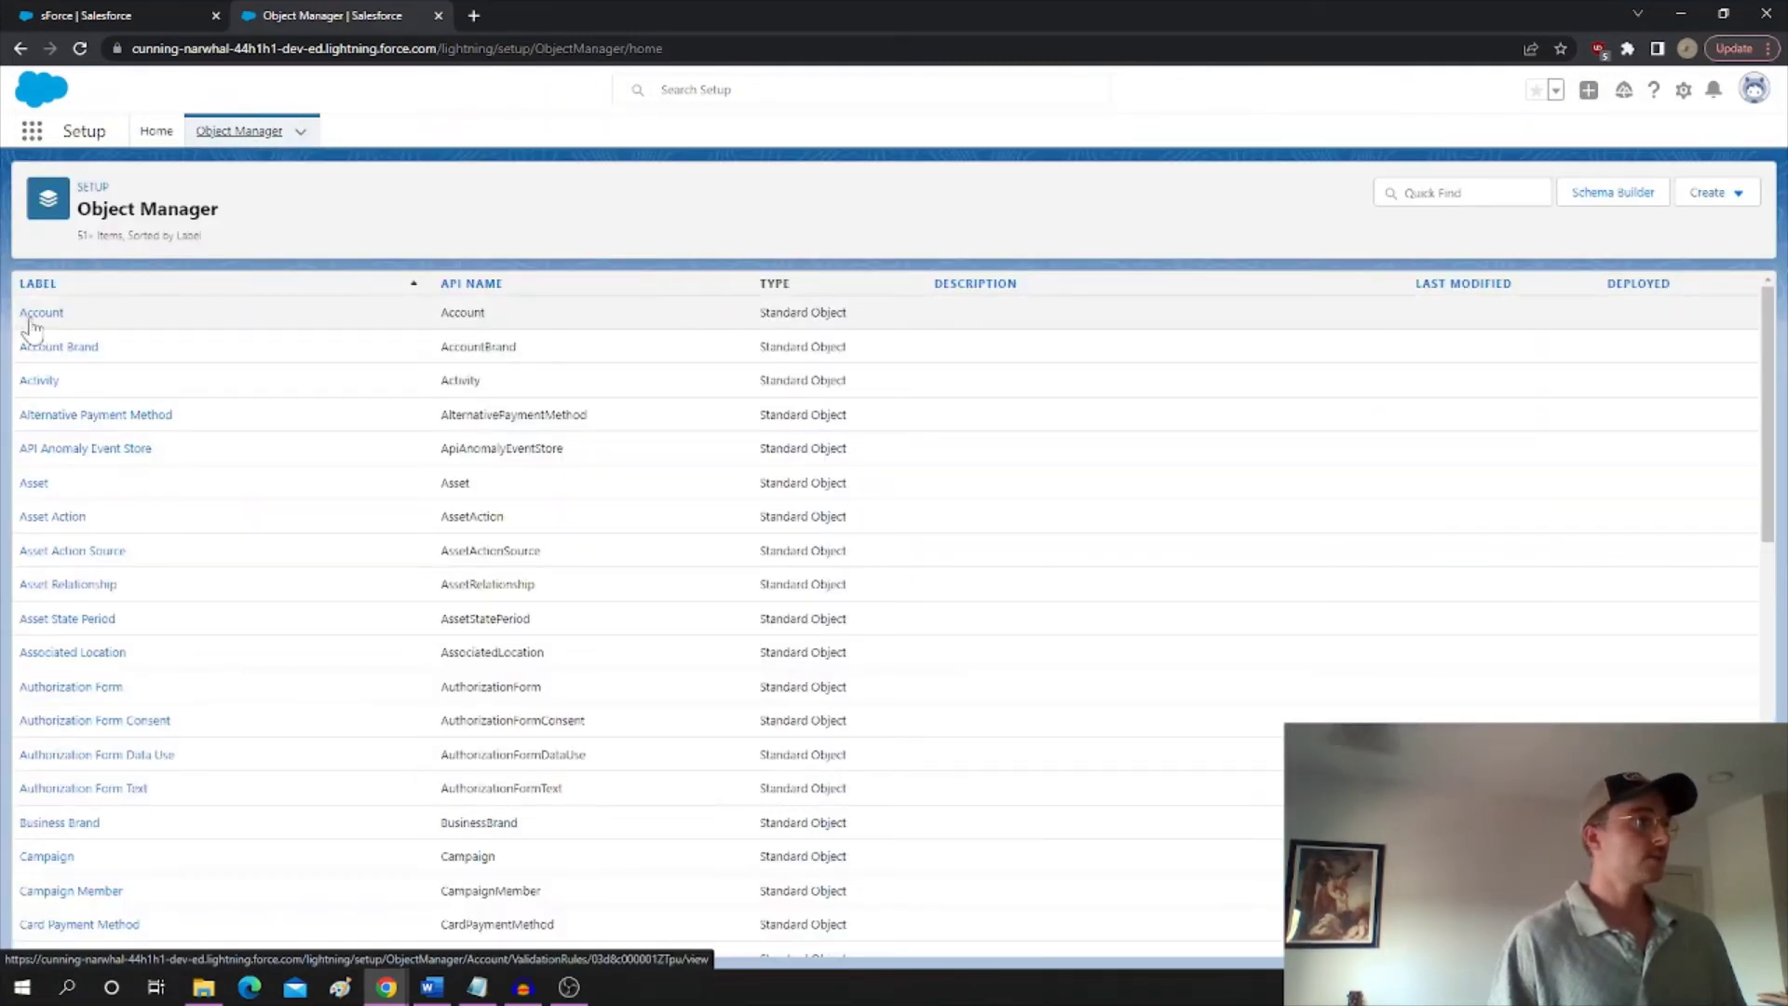
left_click(33, 316)
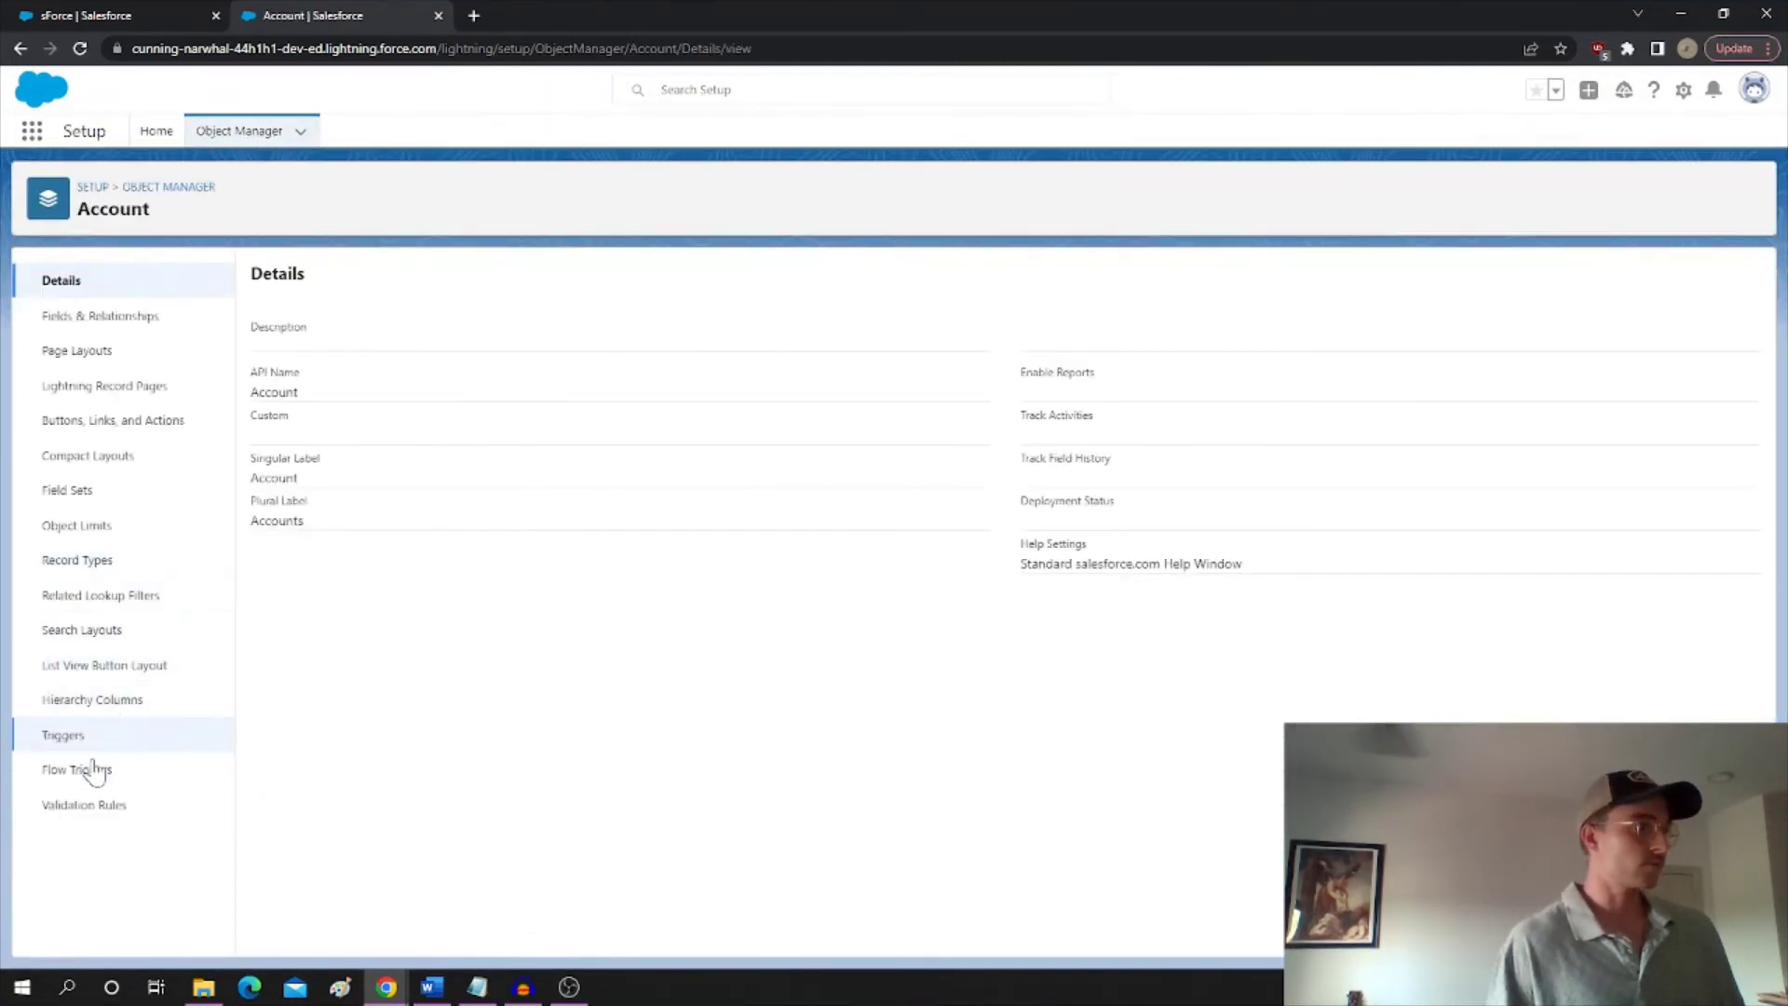
left_click(90, 806)
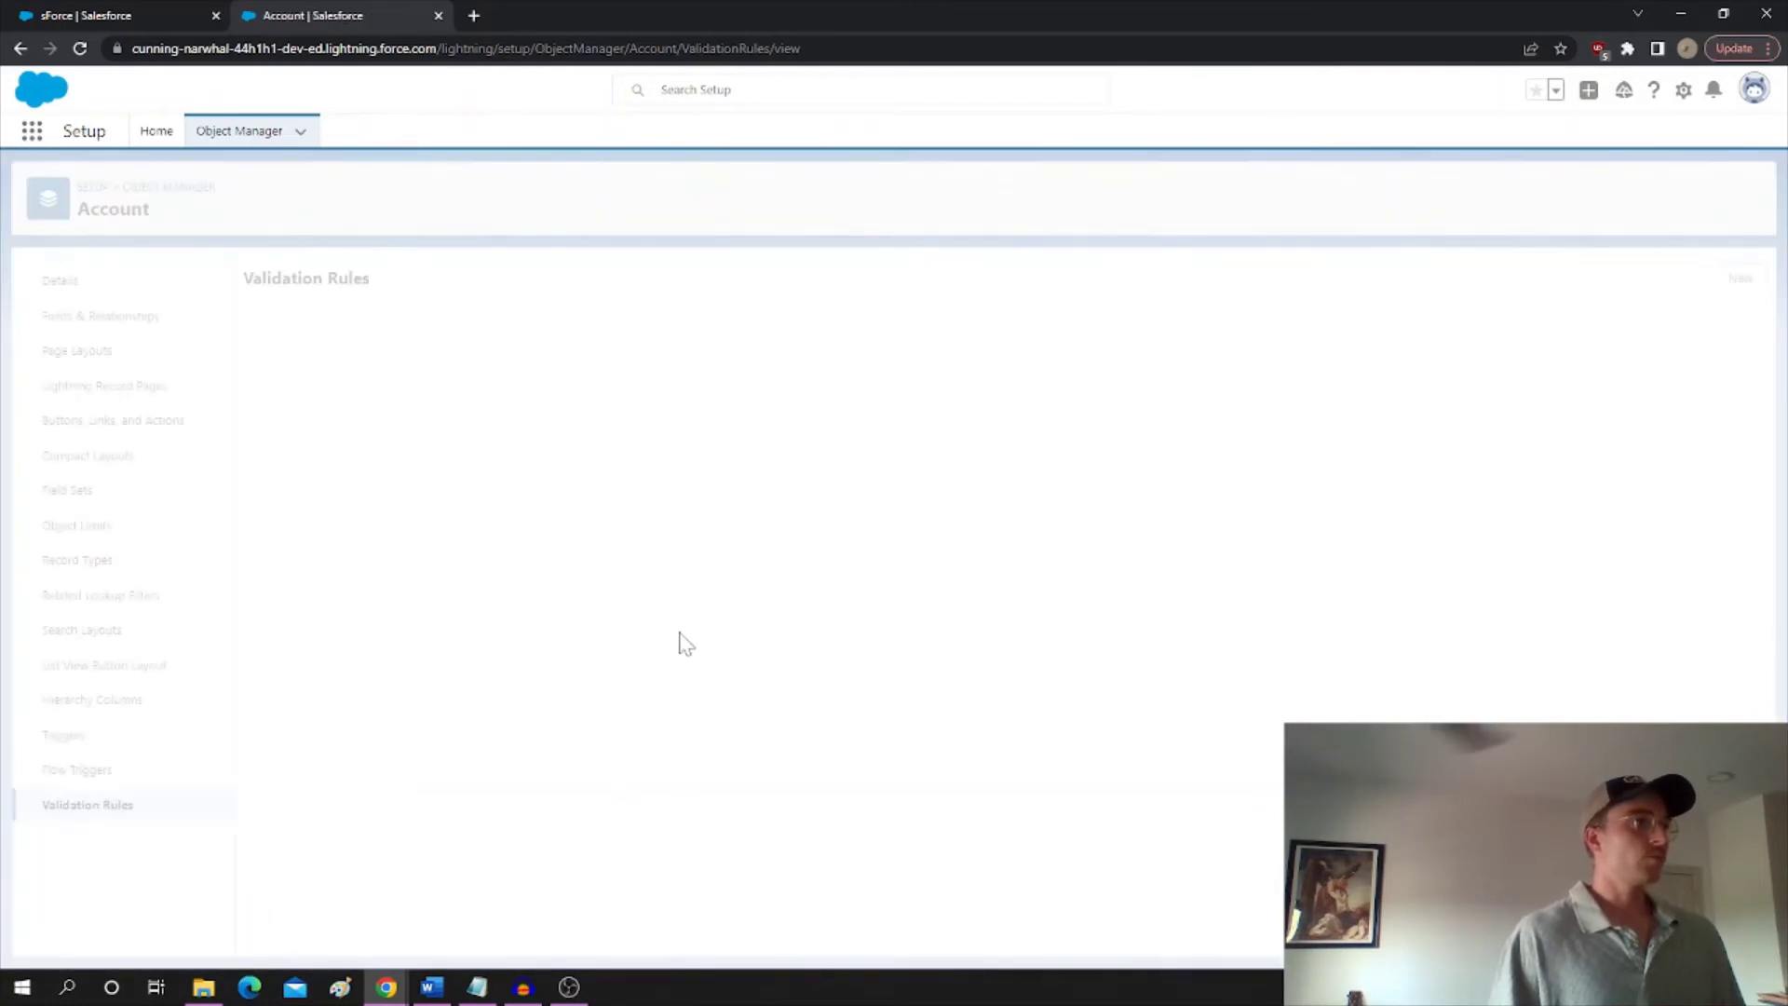
left_click(326, 416)
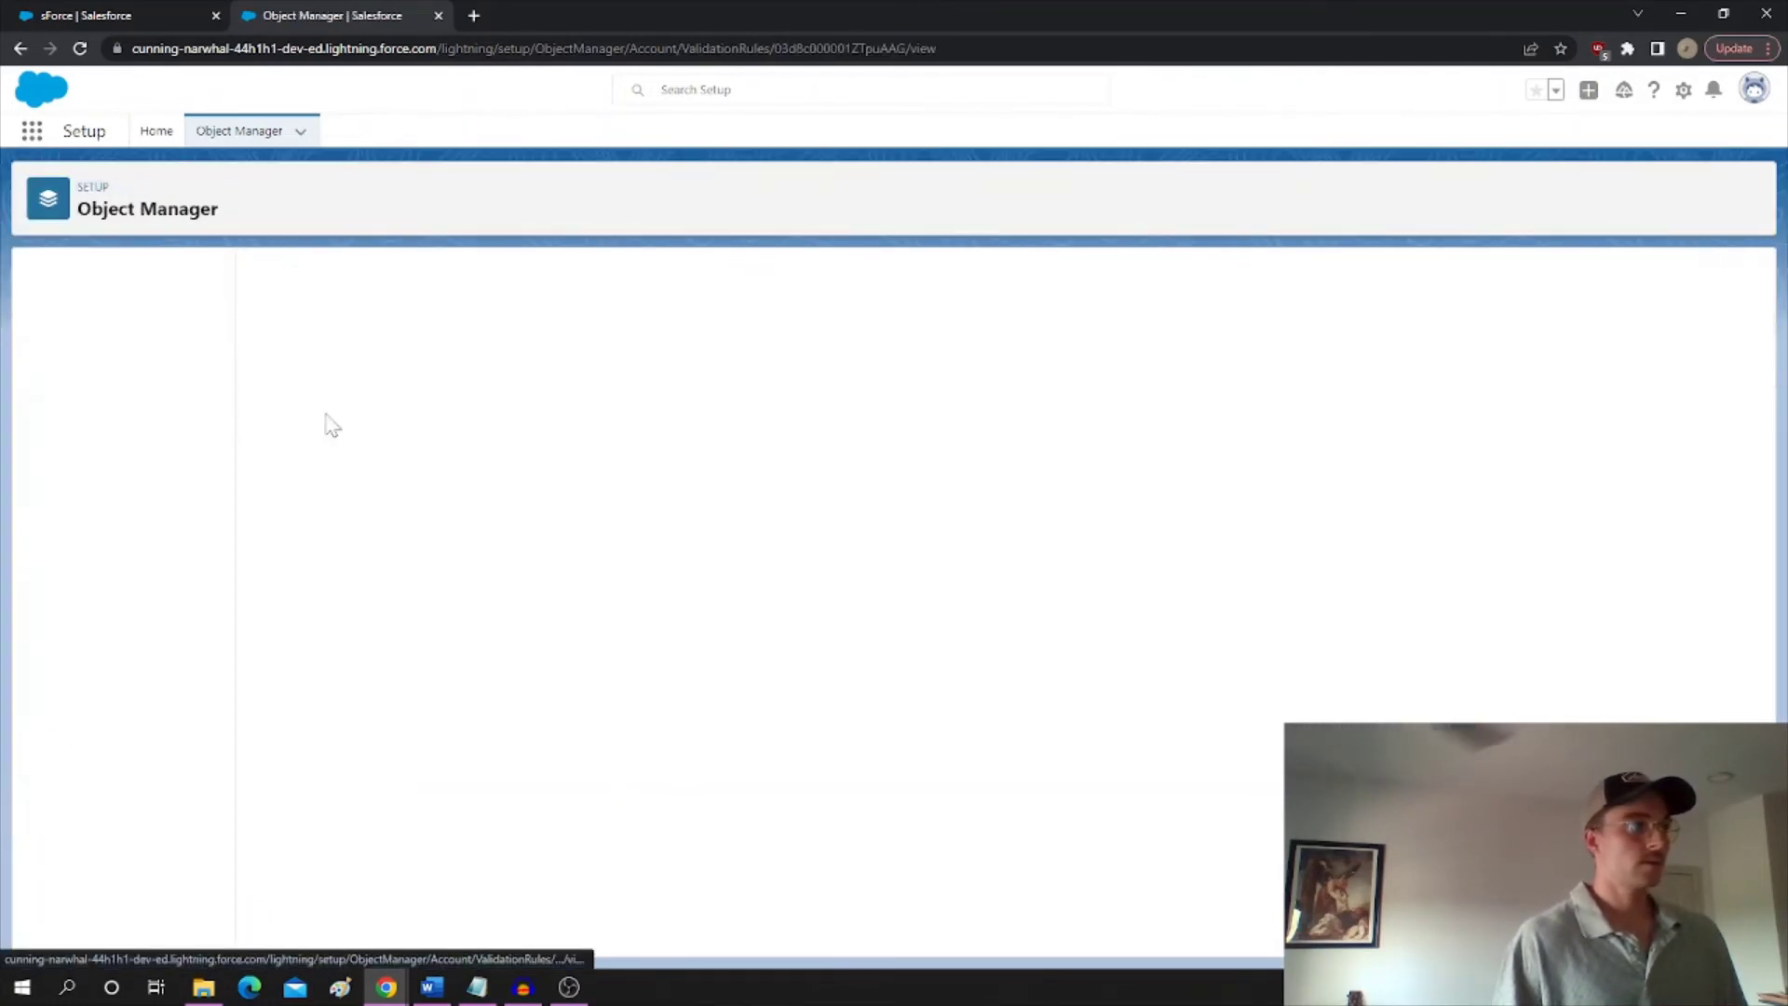
left_click(721, 353)
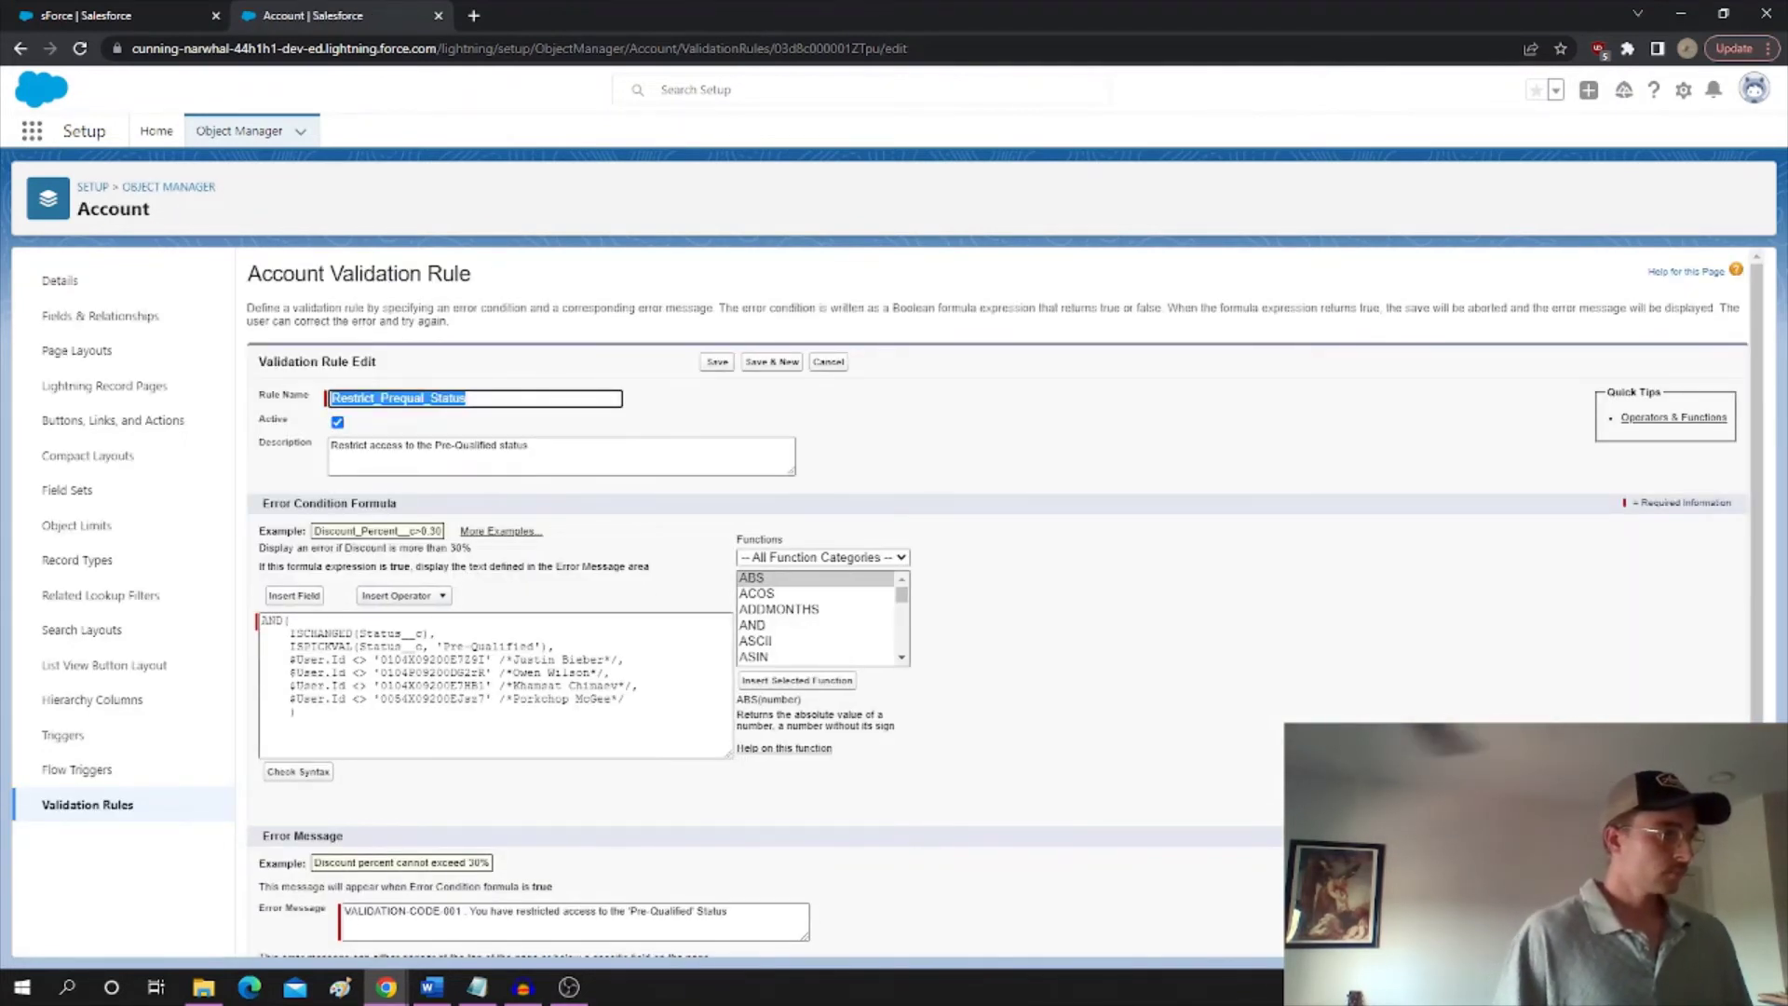
Step: Add the condition NOT($Permission.Prequal_Permission) on a new line below the ISPICKVAL condition in the error condition formula
left_click(284, 659)
key("Return")
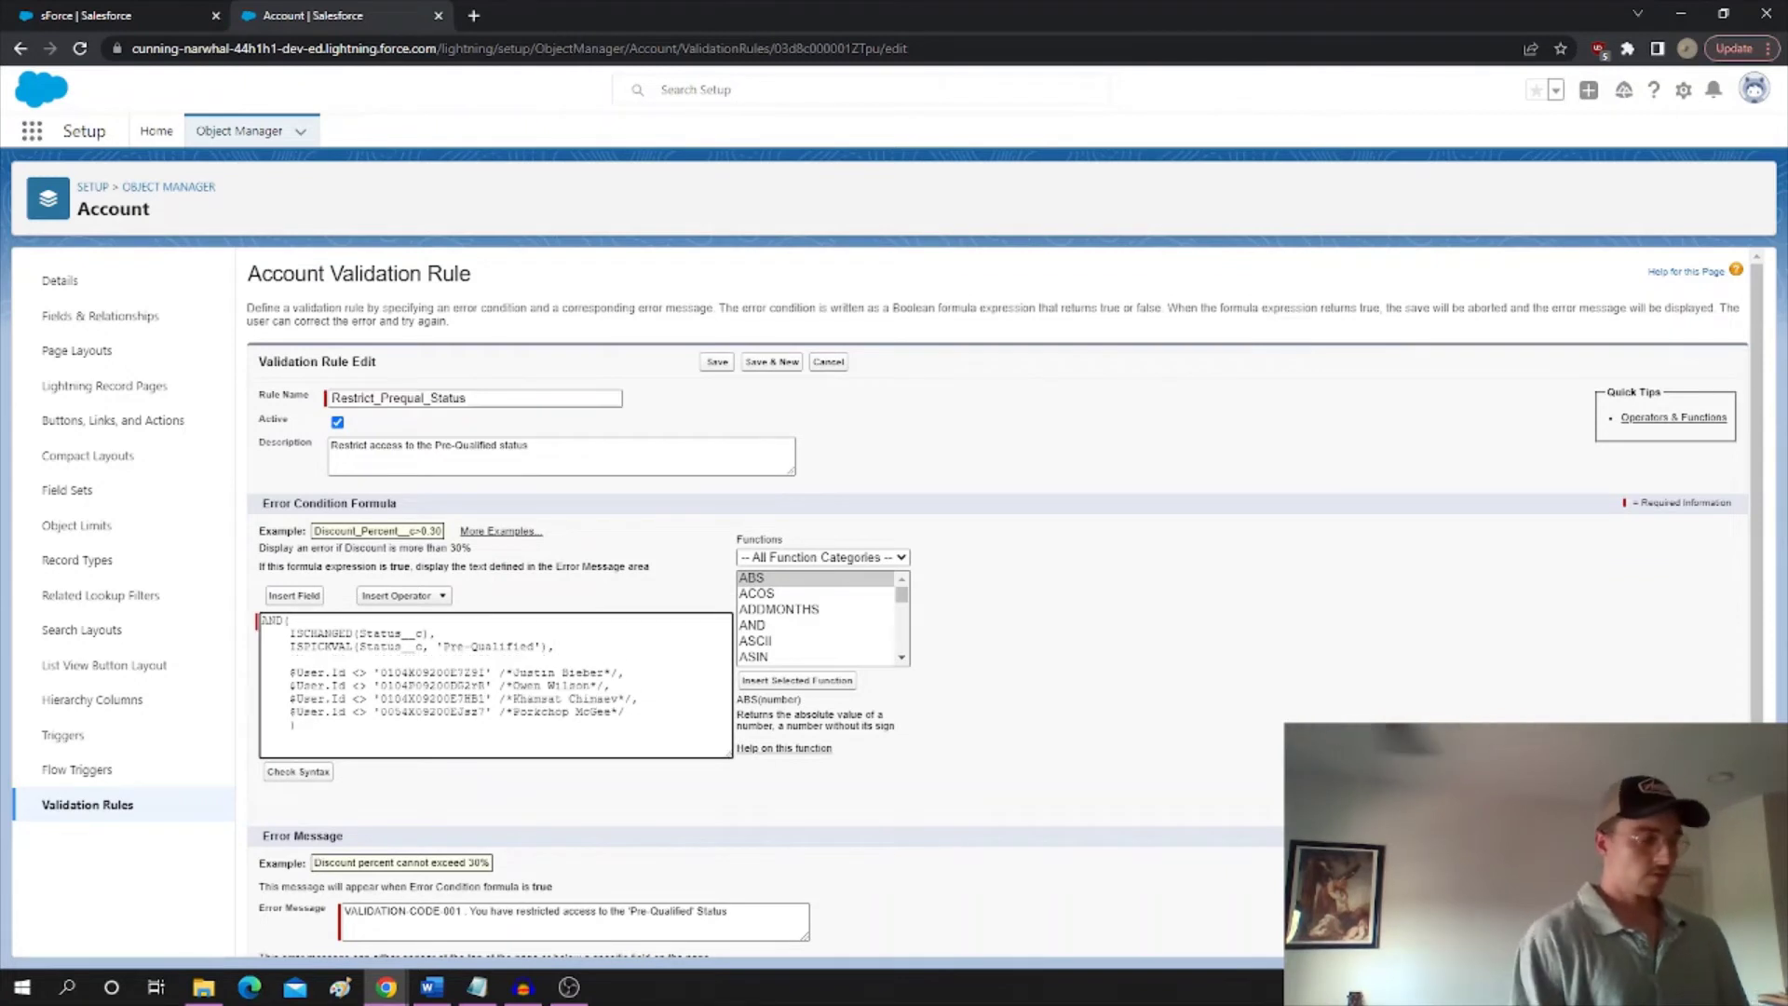
left_click(293, 594)
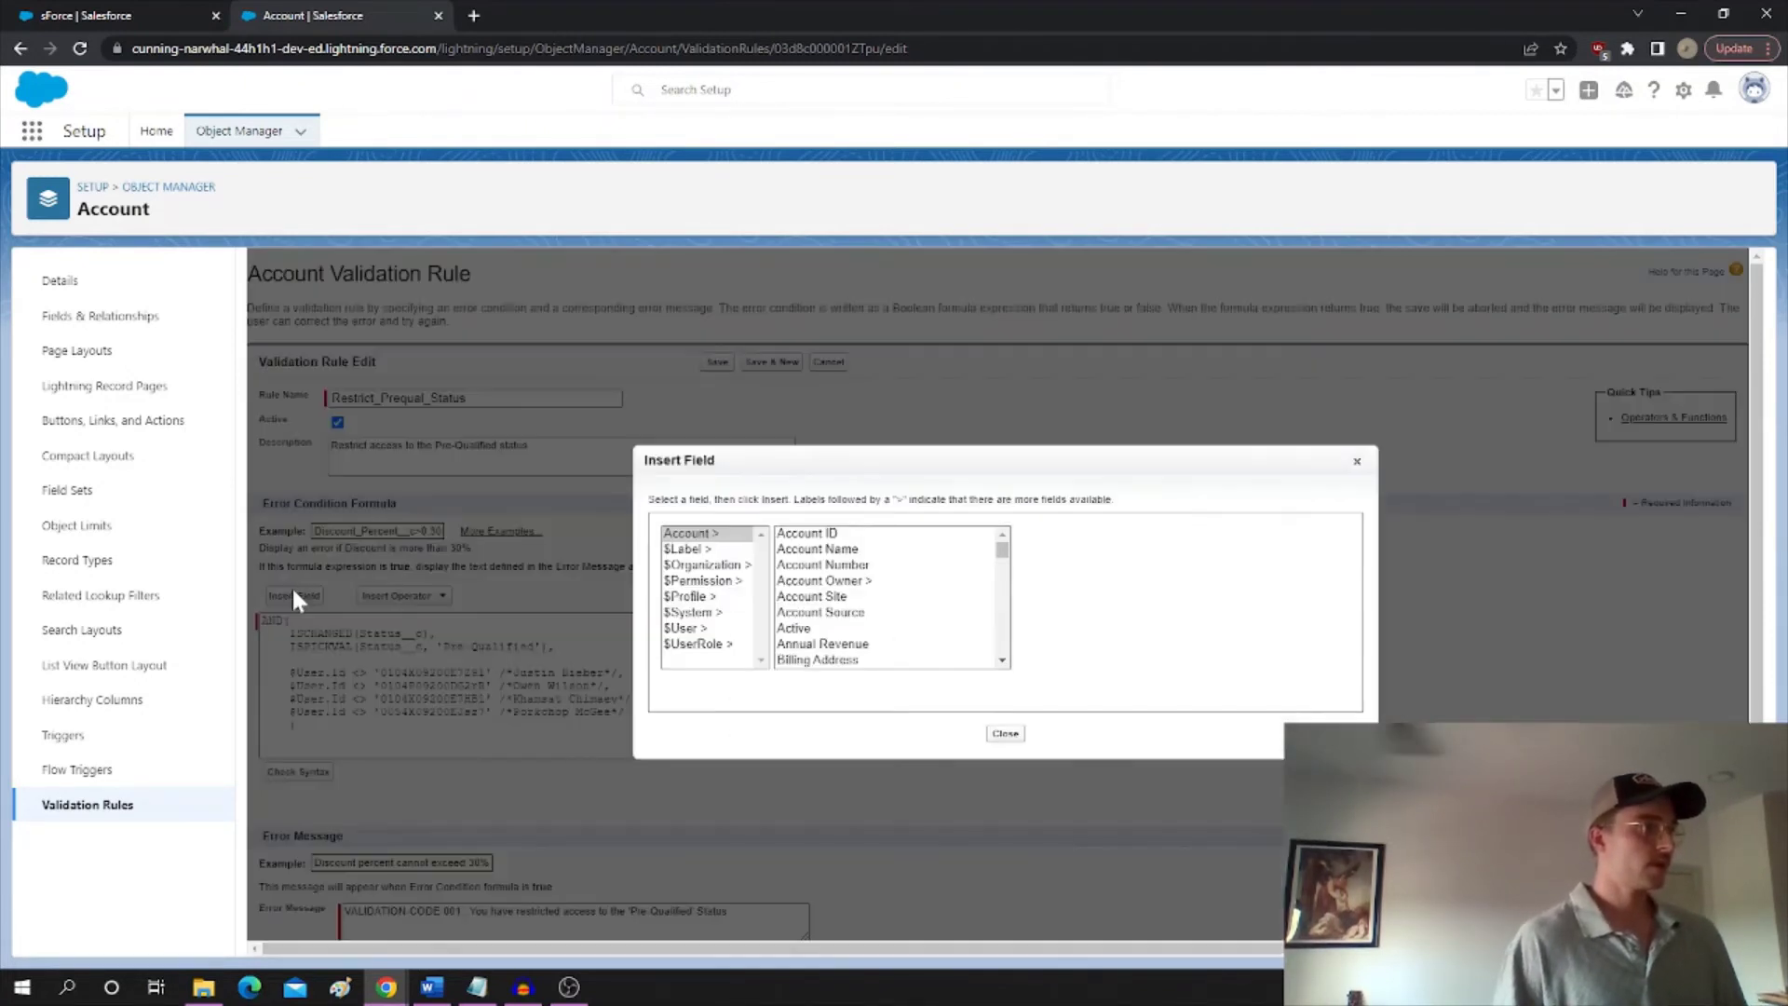
left_click(705, 581)
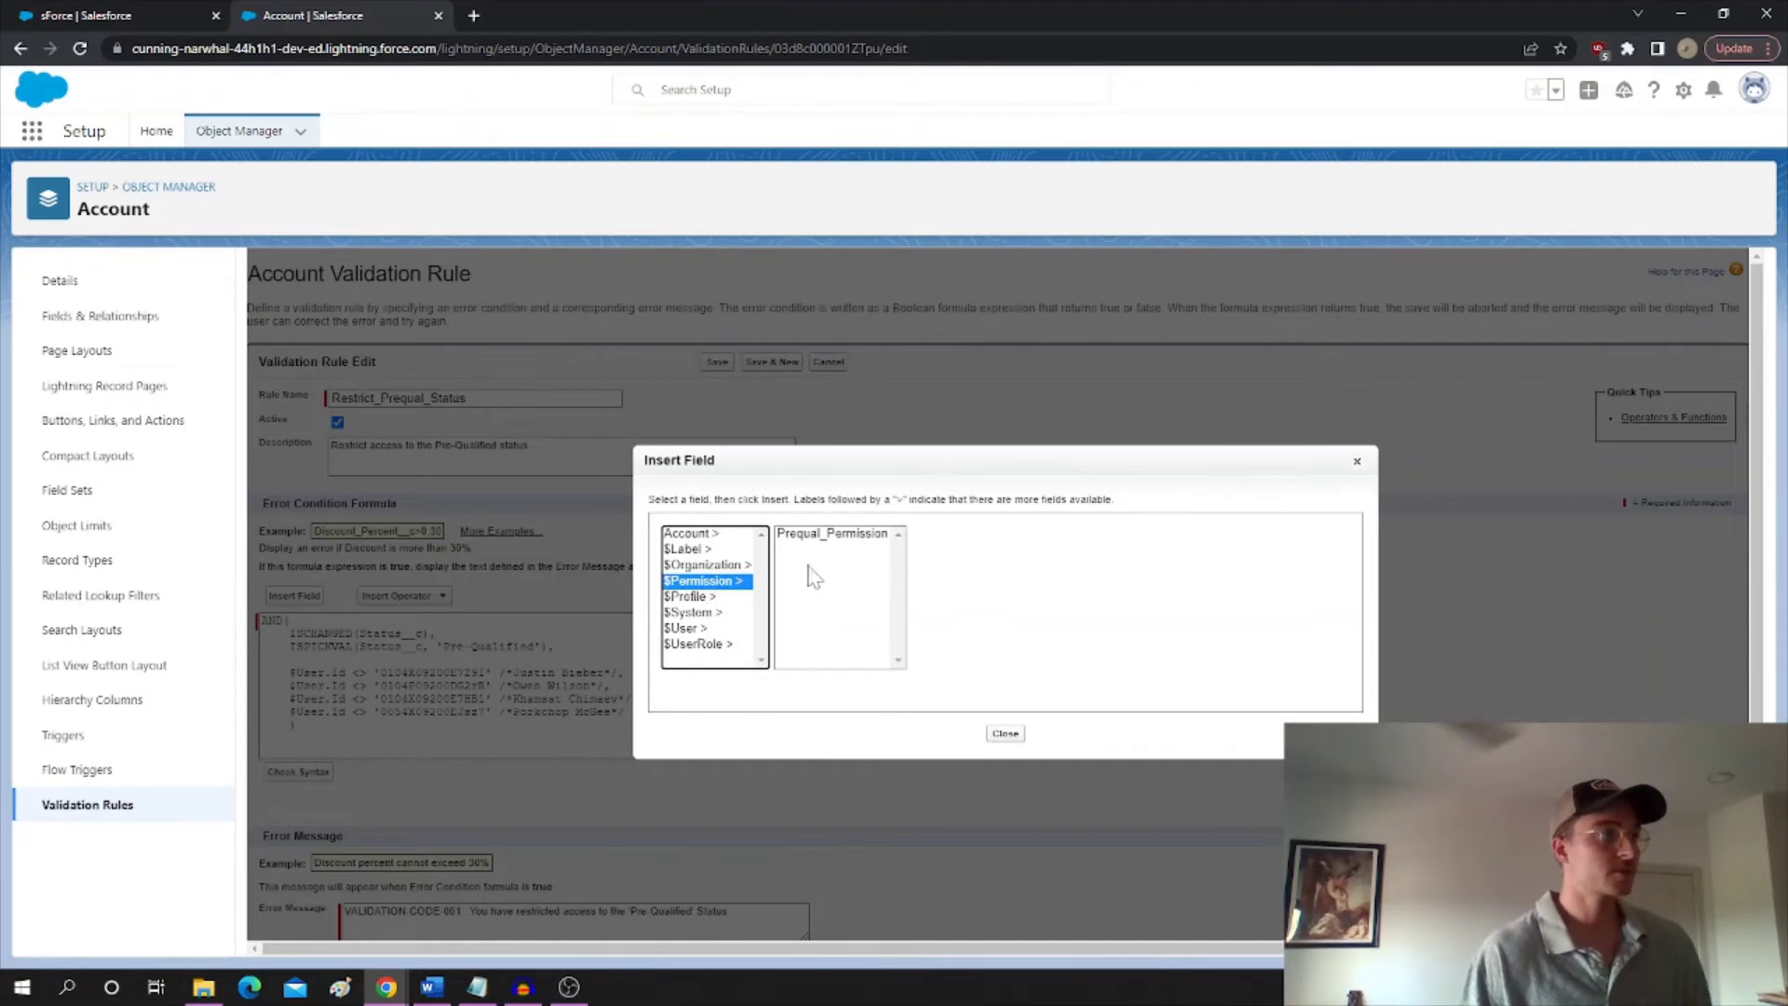
left_click(838, 548)
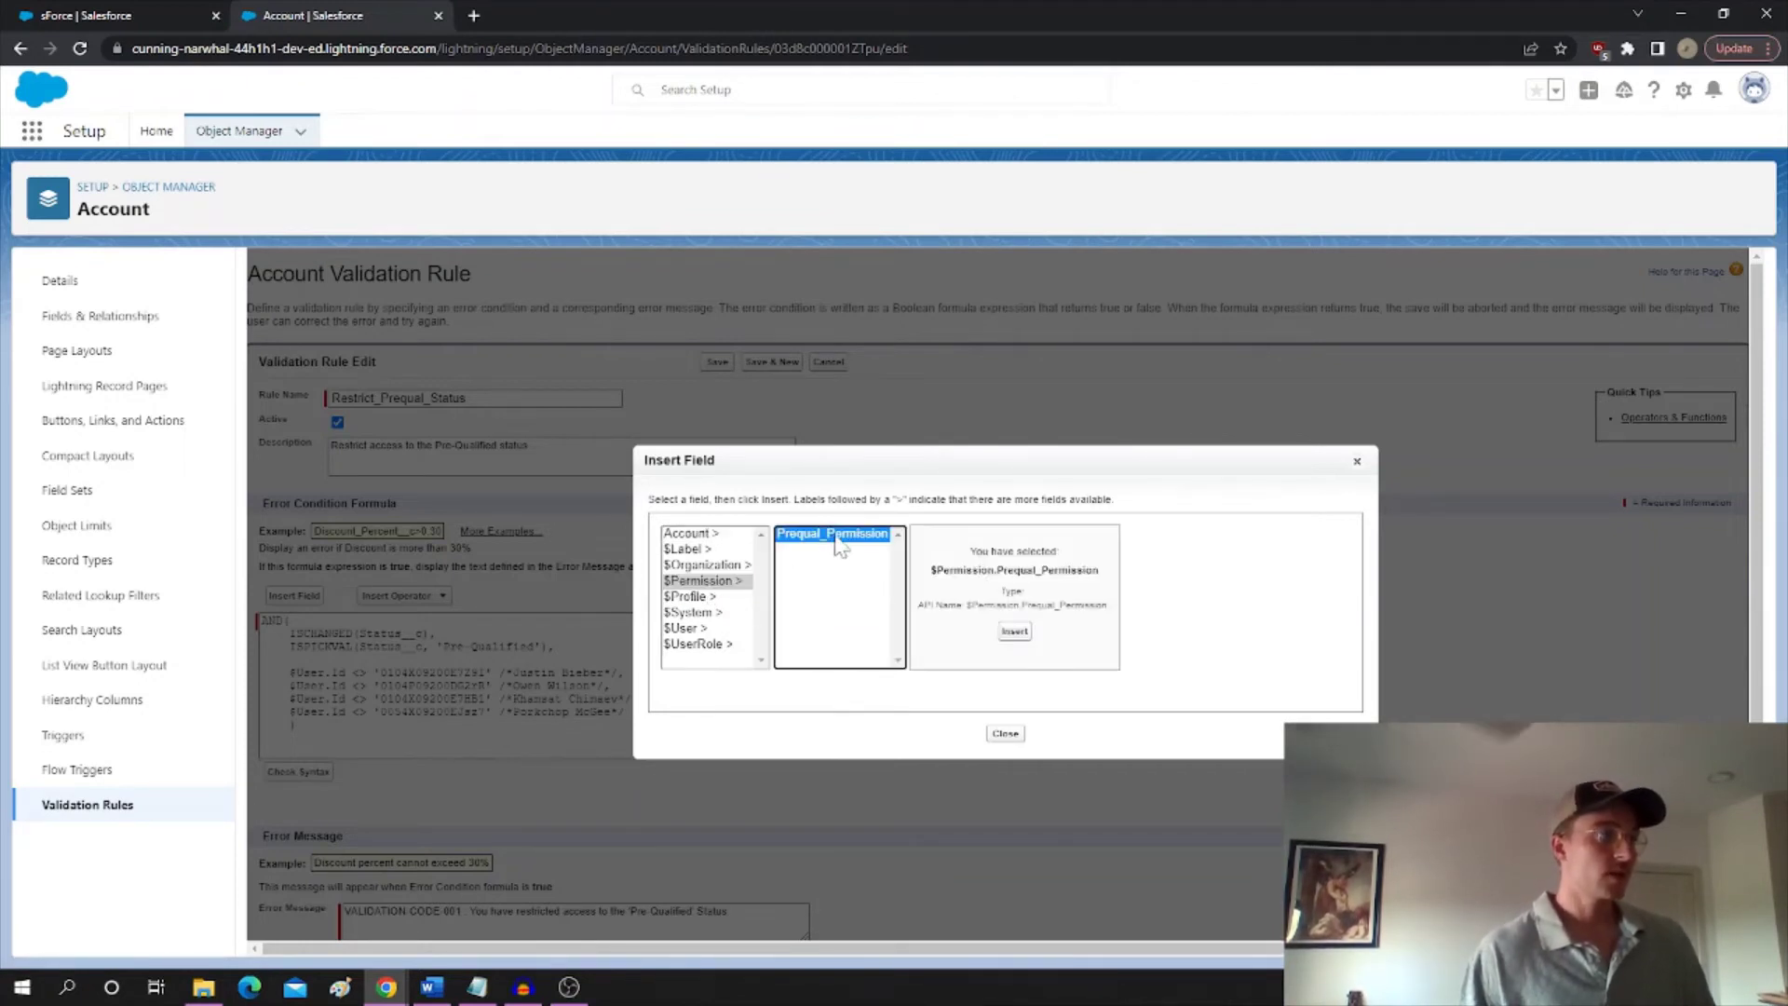
left_click(1013, 634)
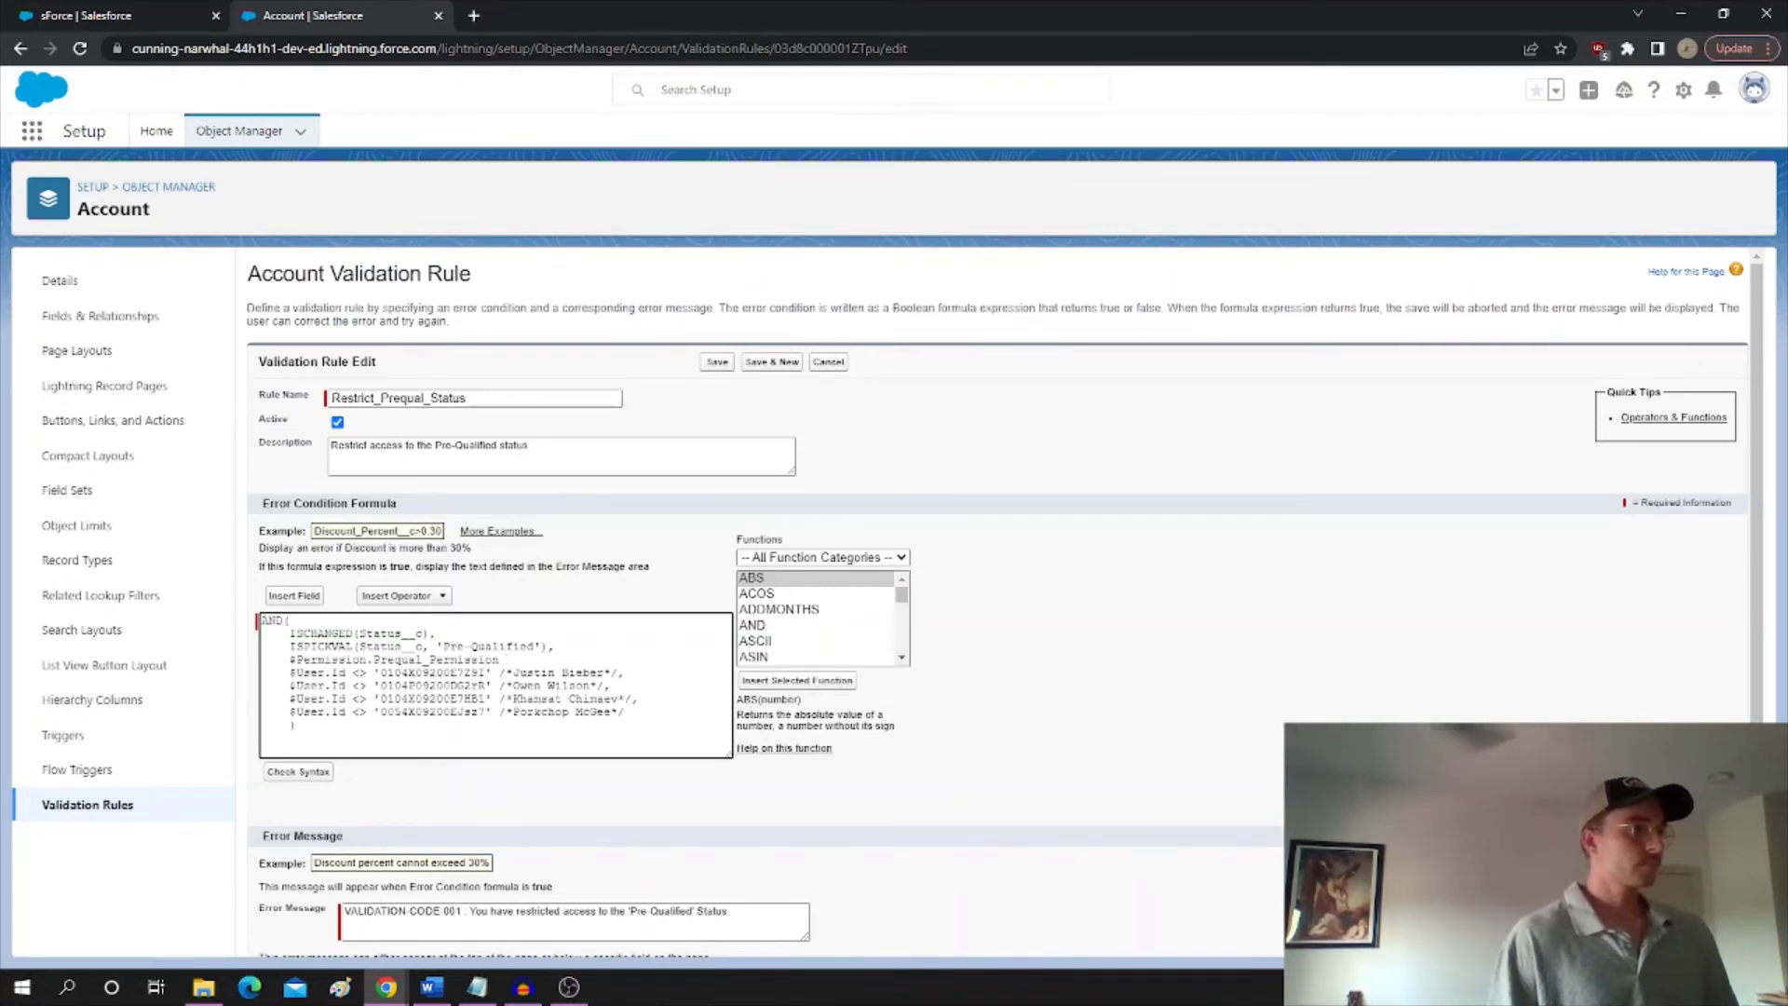
type("NOT(")
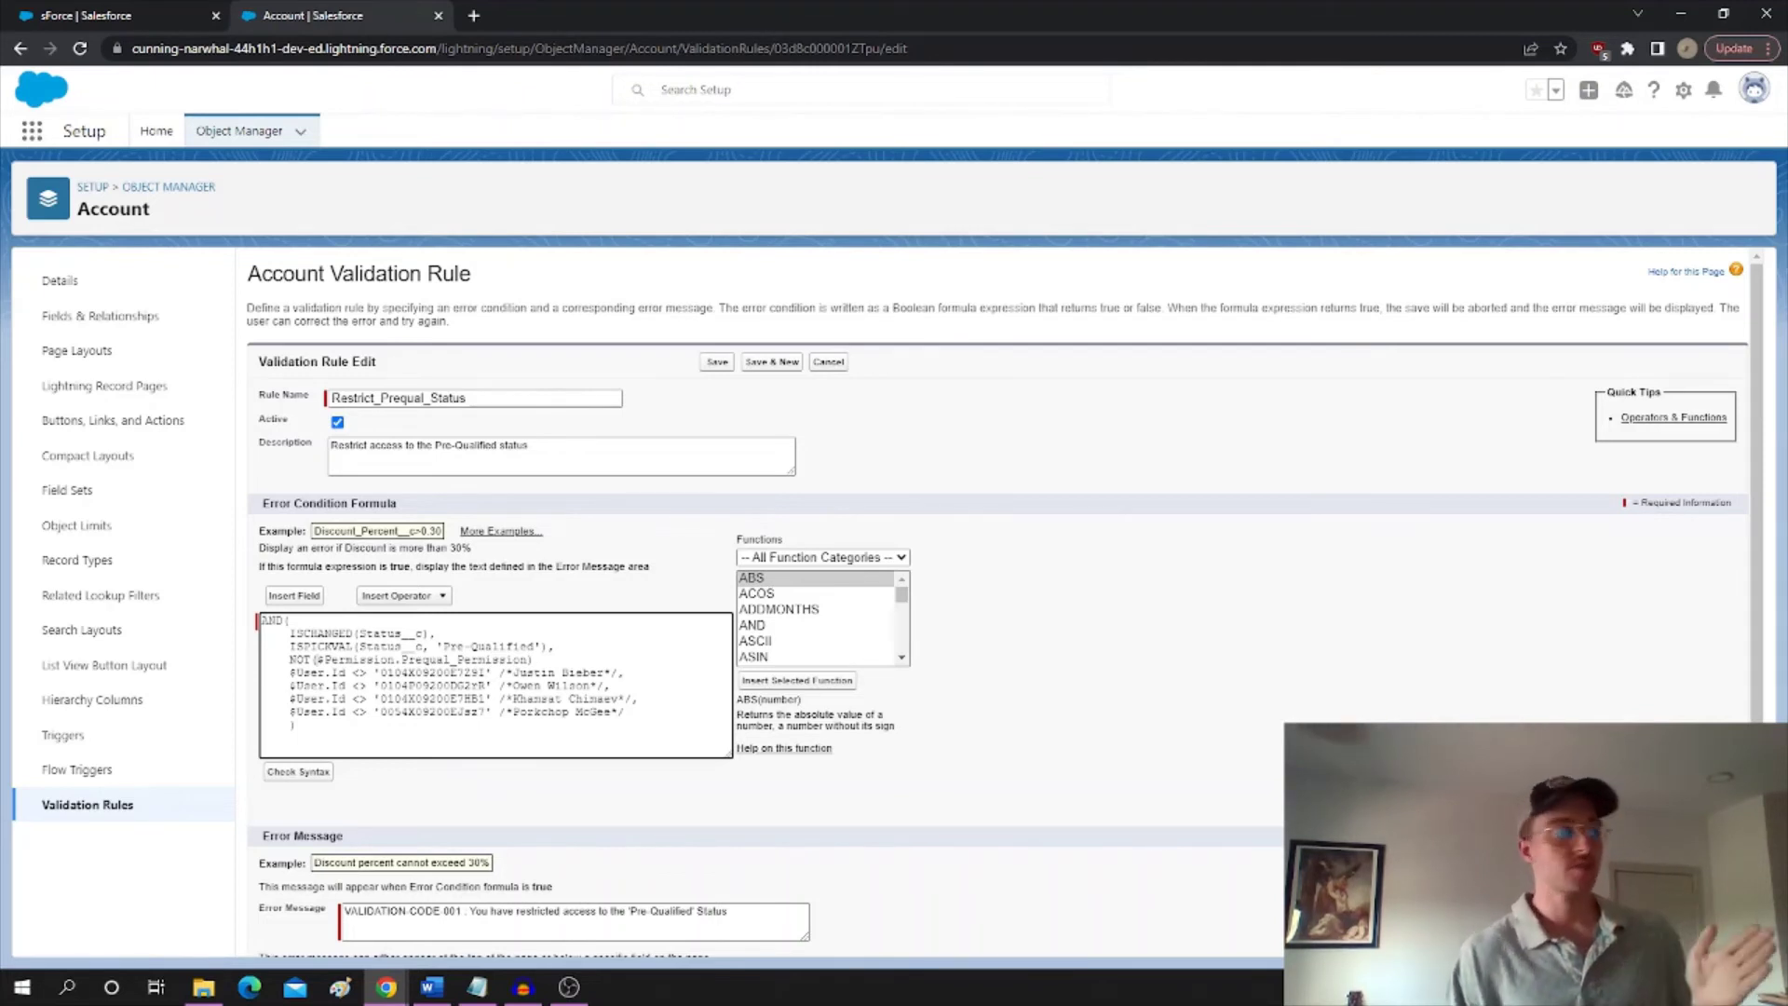
left_click_drag(316, 659, 435, 659)
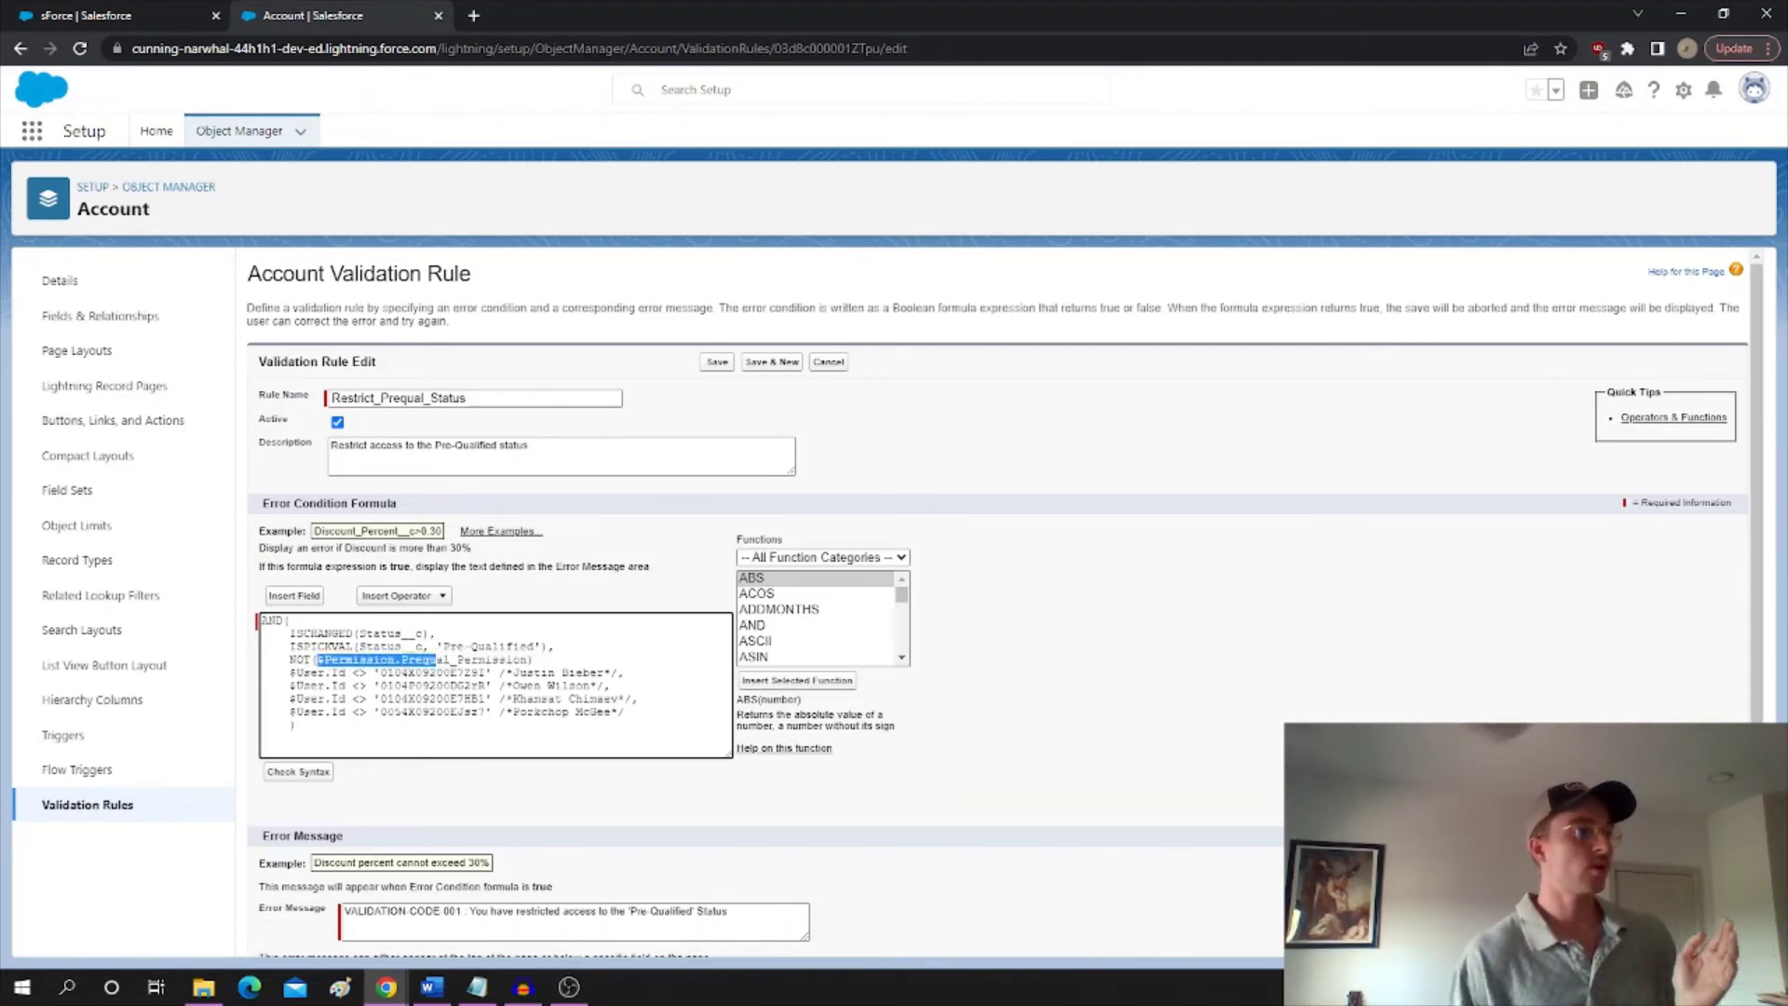
left_click(459, 659)
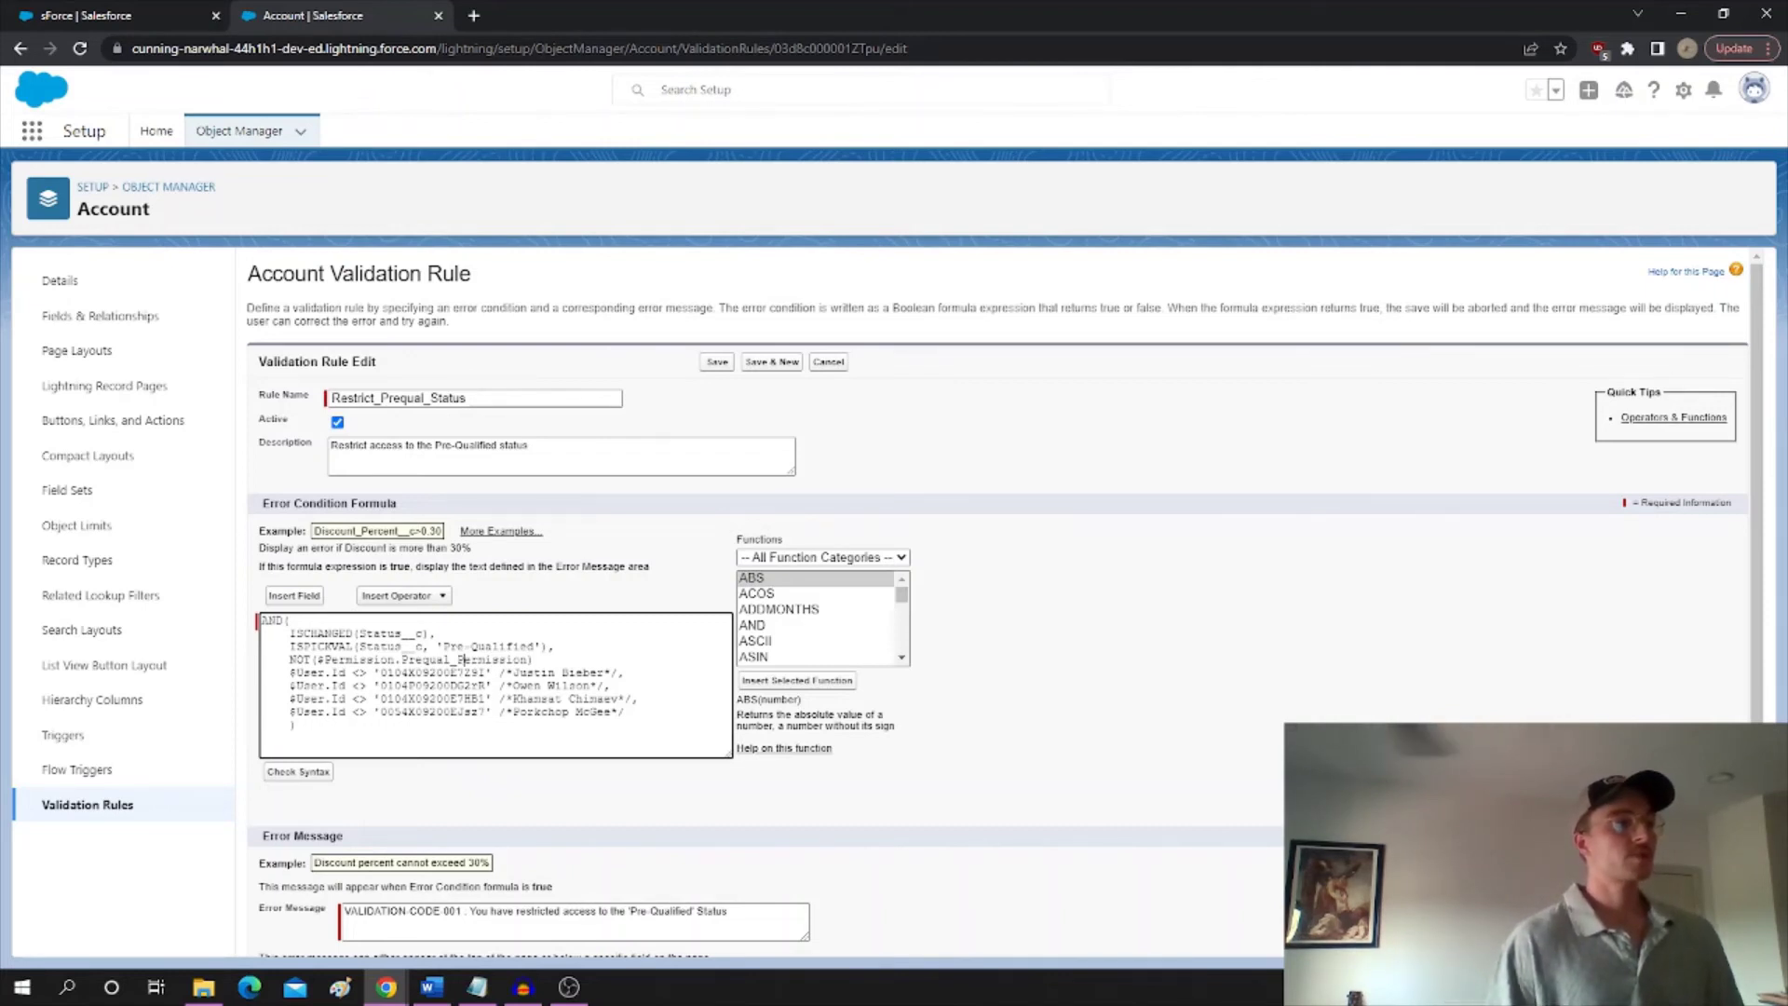
mouse_move(529, 659)
left_mouse_down()
mouse_move(352, 659)
mouse_move(522, 659)
left_mouse_up()
left_click(346, 659)
left_click_drag(289, 659, 522, 659)
Step: Delete the four hard-coded $User.Id conditions from the formula and save the rule after a syntax check
left_click_drag(626, 711, 290, 672)
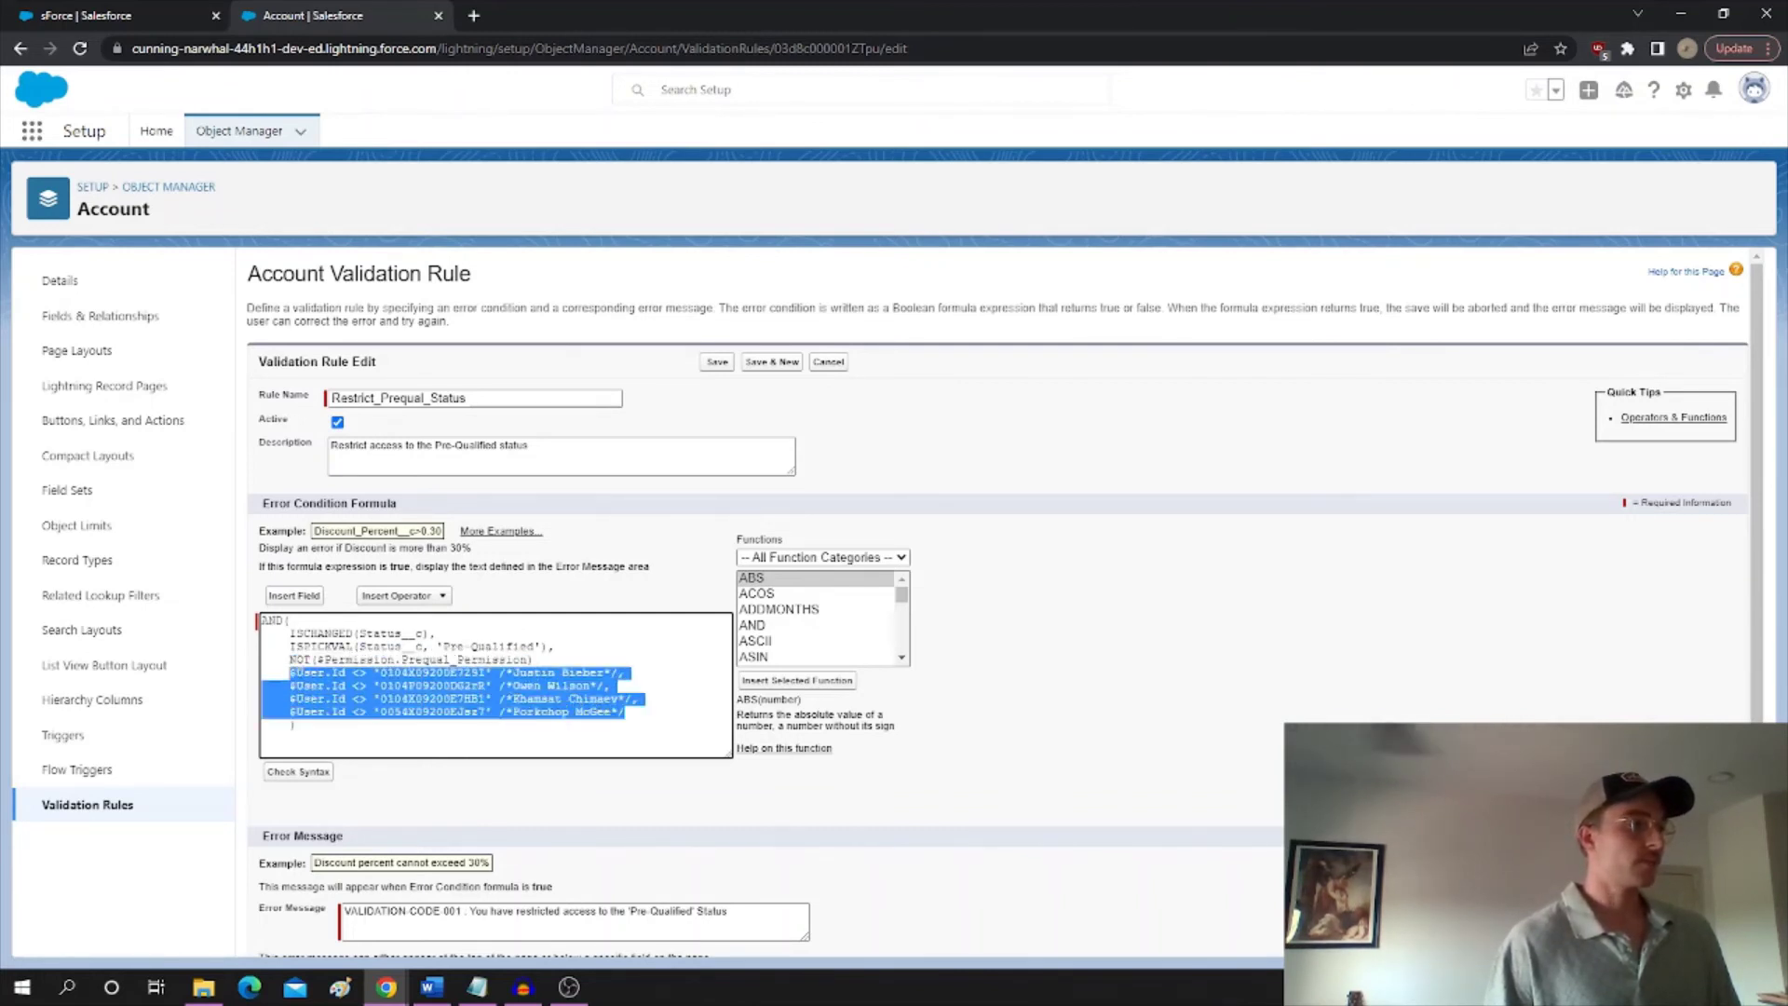
key("BackSpace")
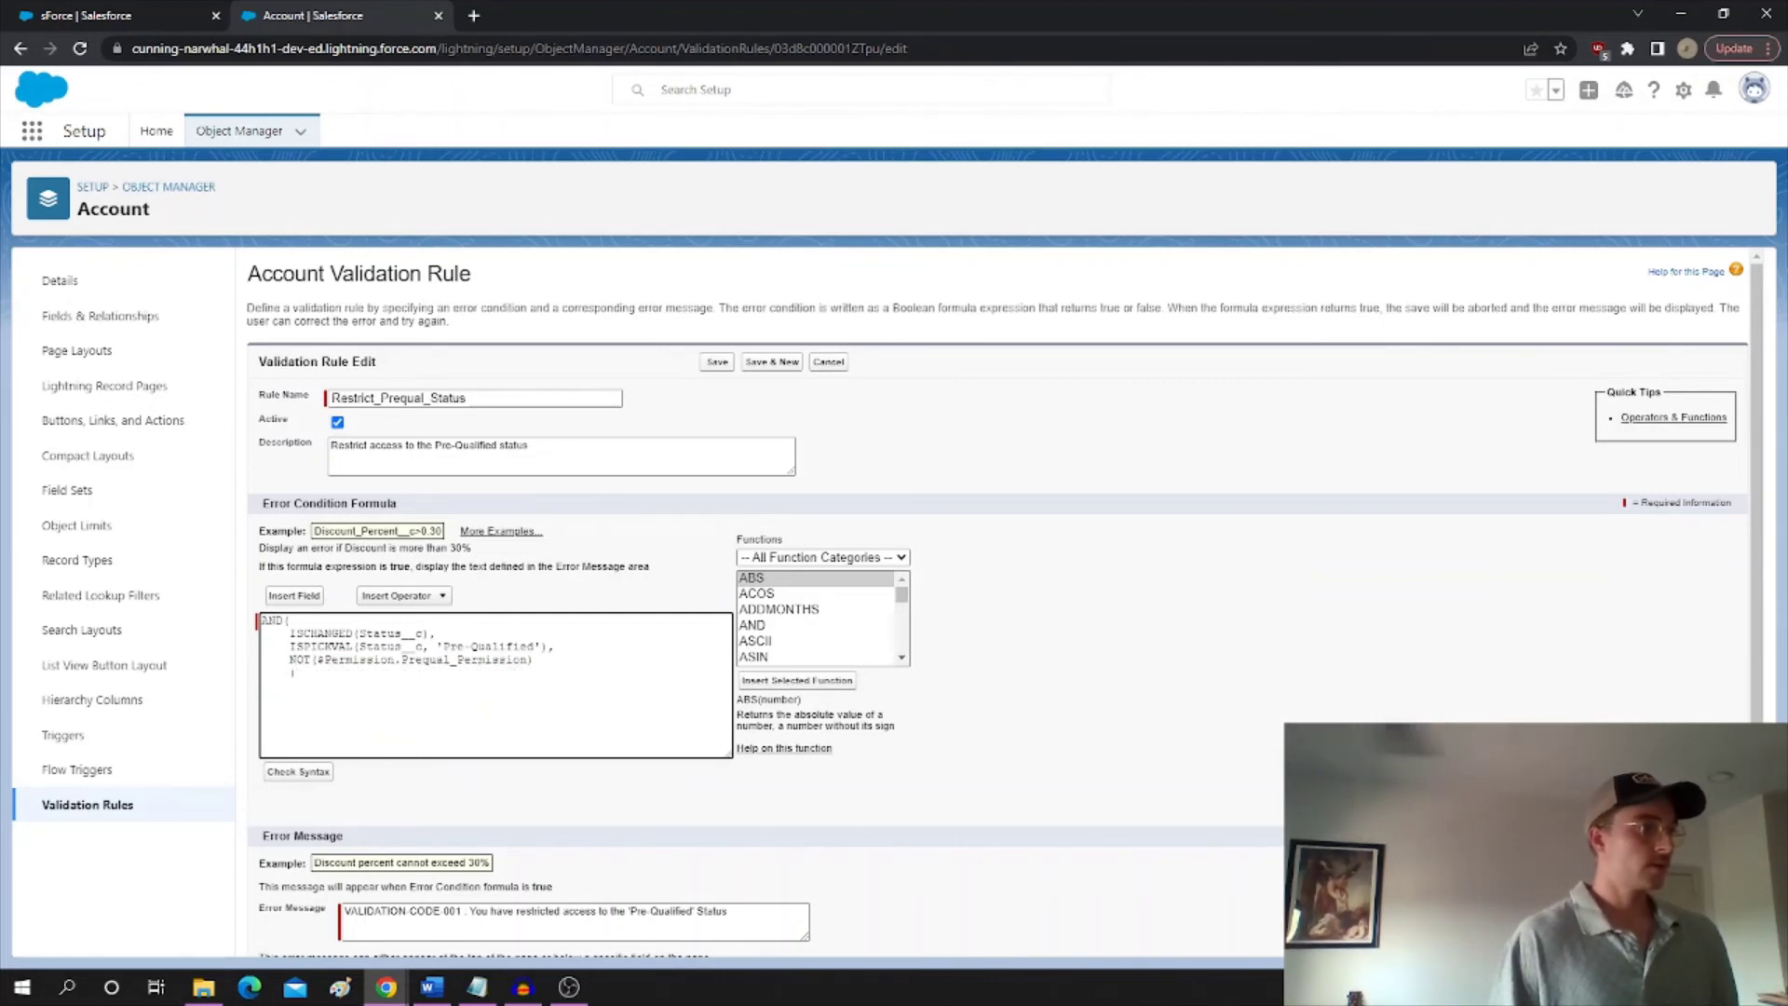
left_click(300, 772)
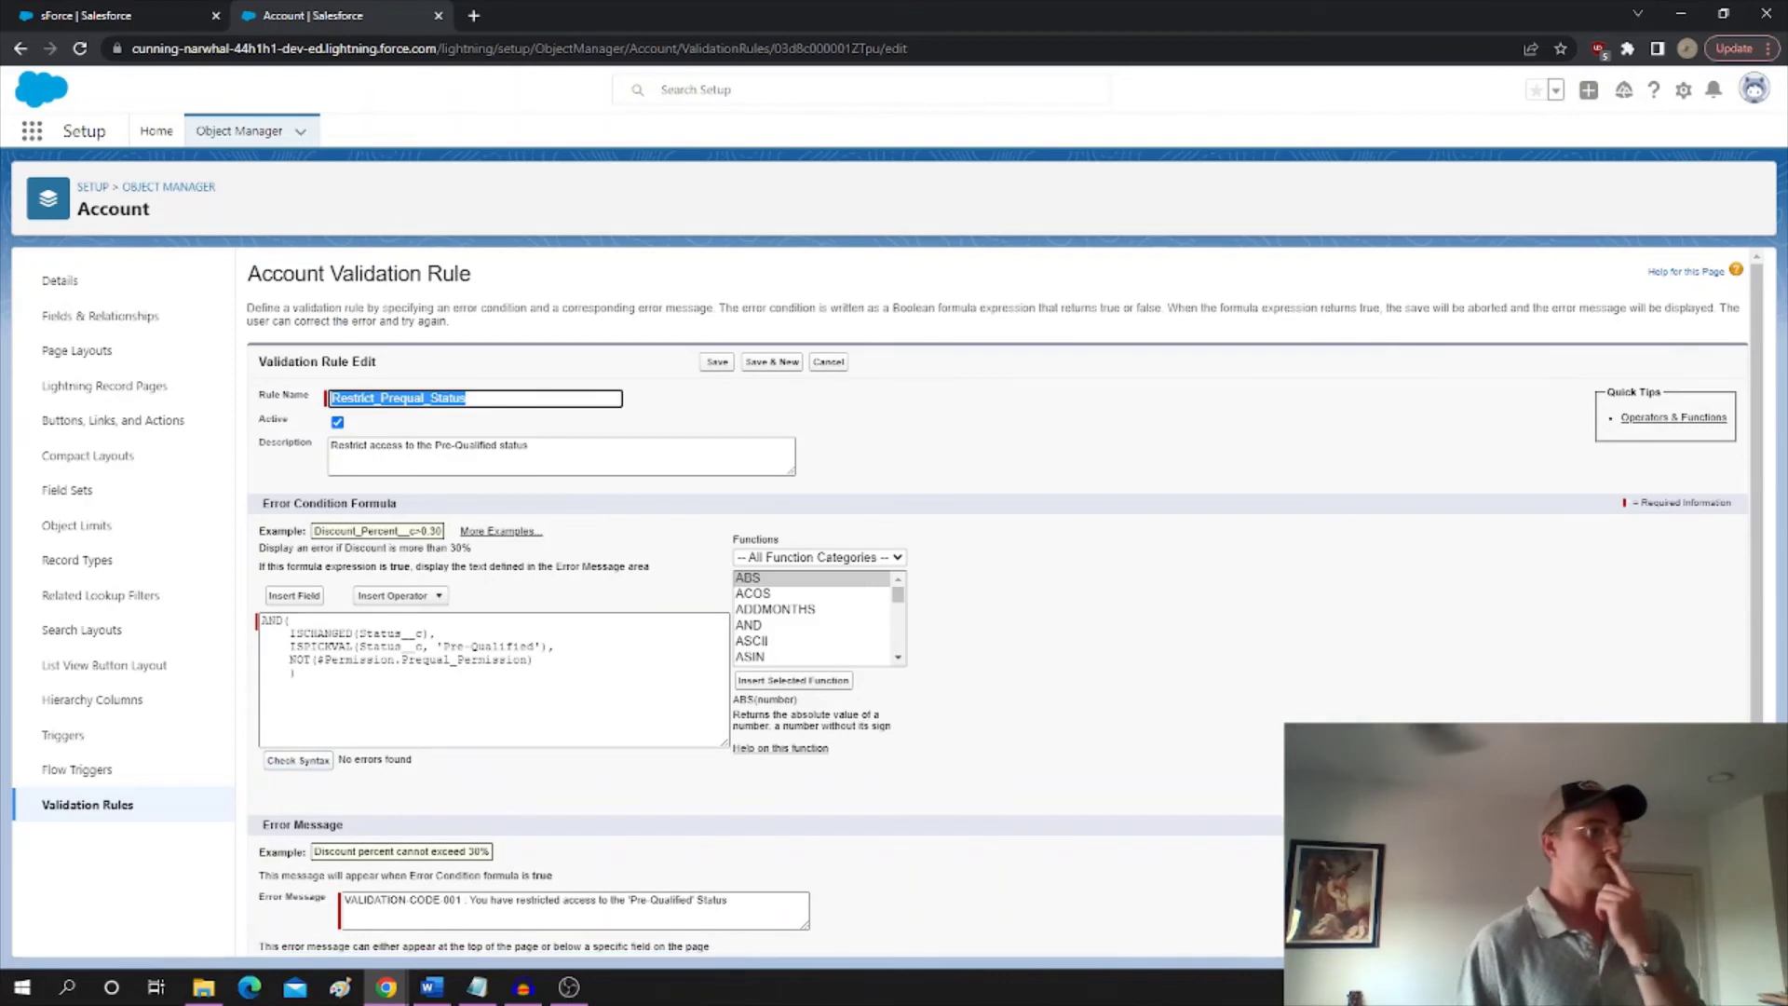
left_click(715, 363)
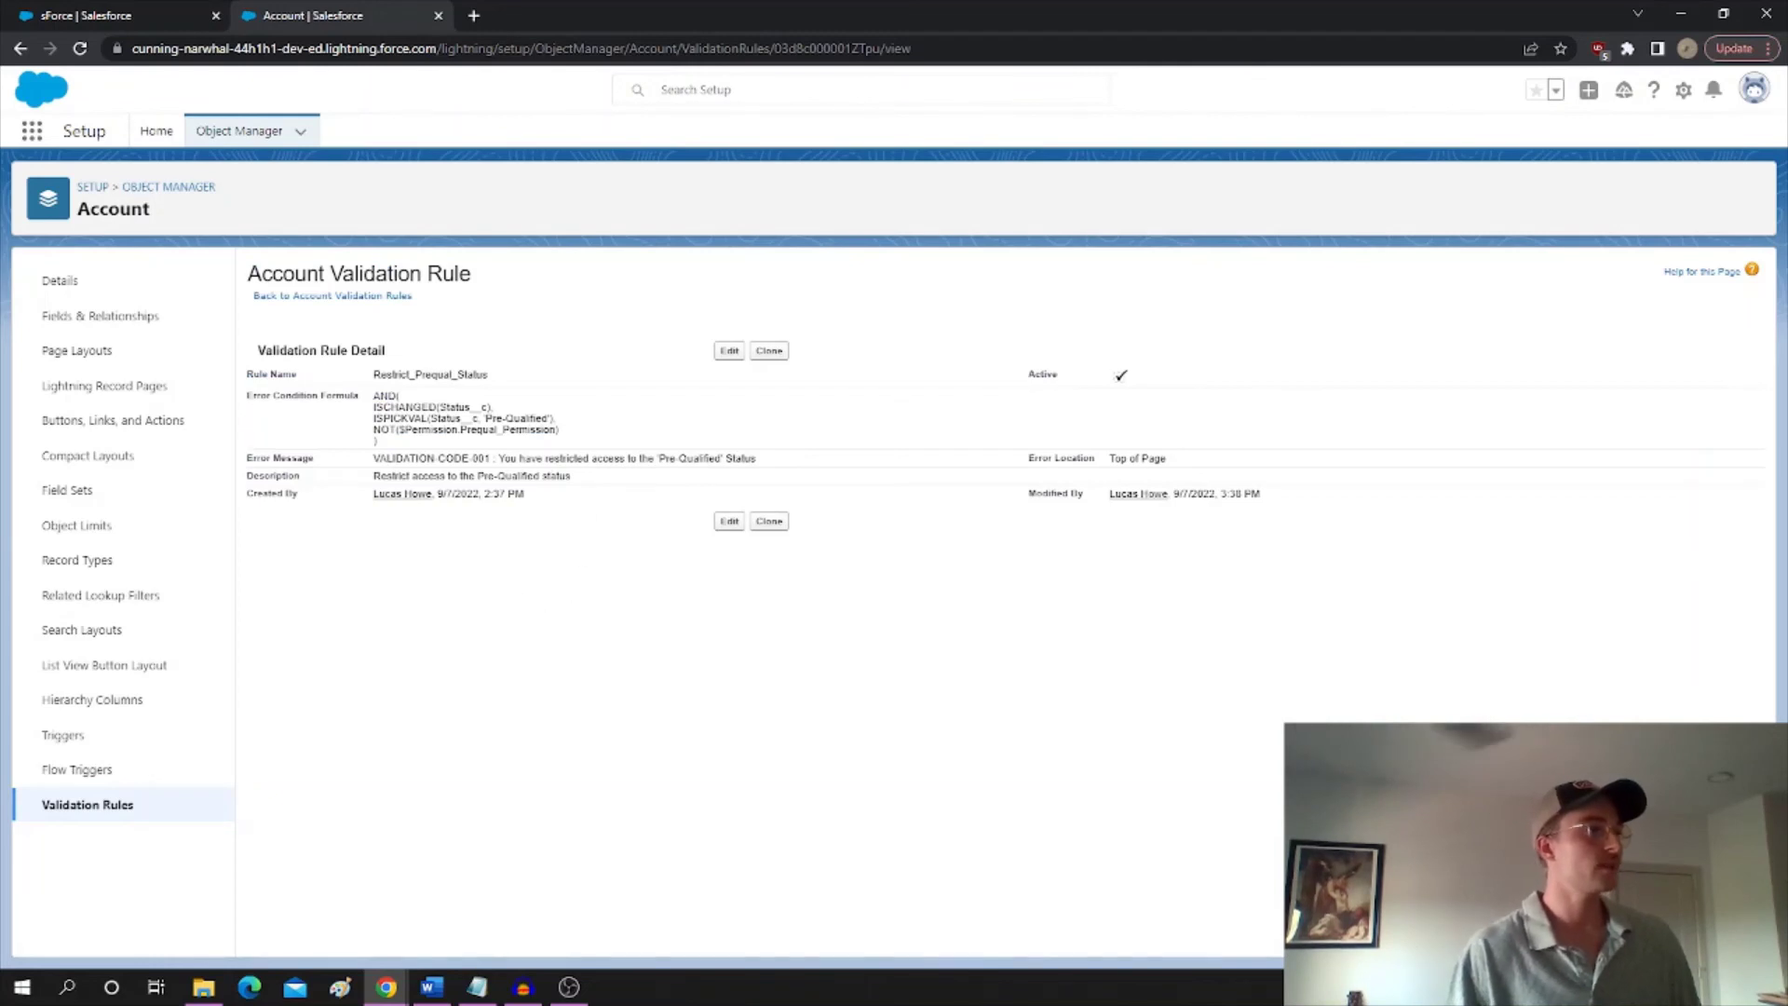
Step: Set the sForce account's Status to Pre-Qualified and save the record
left_click(69, 9)
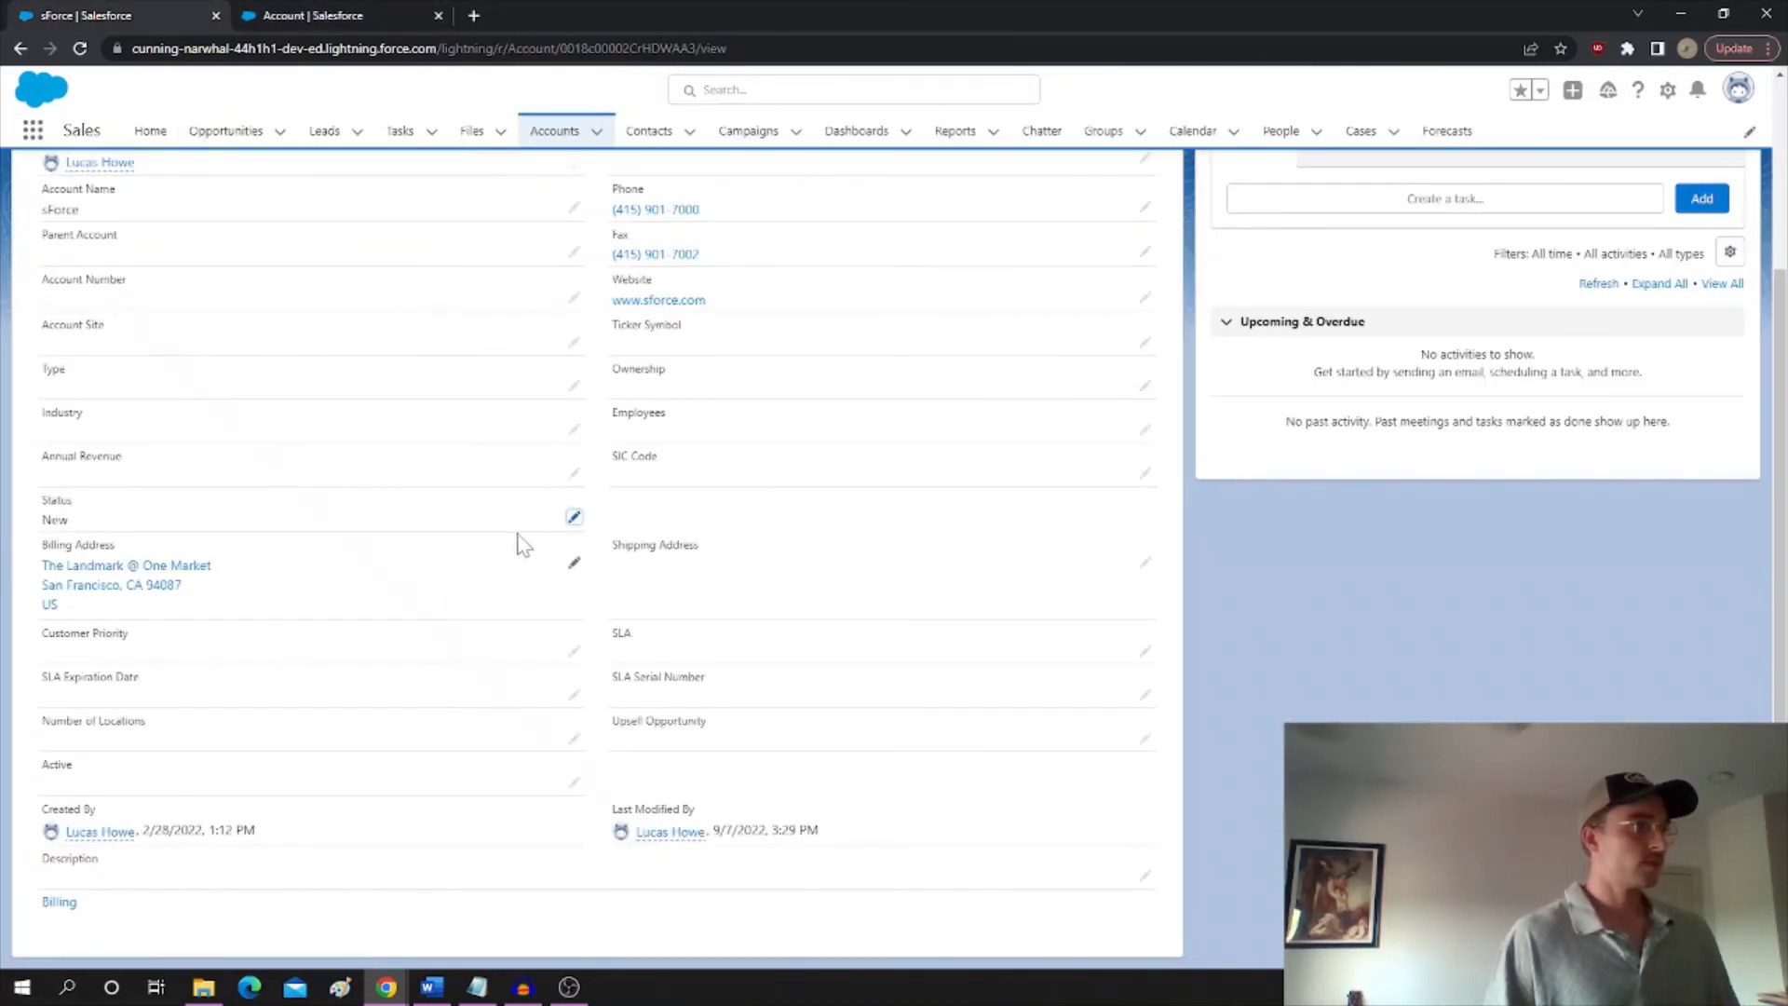
left_click(574, 517)
left_click(312, 543)
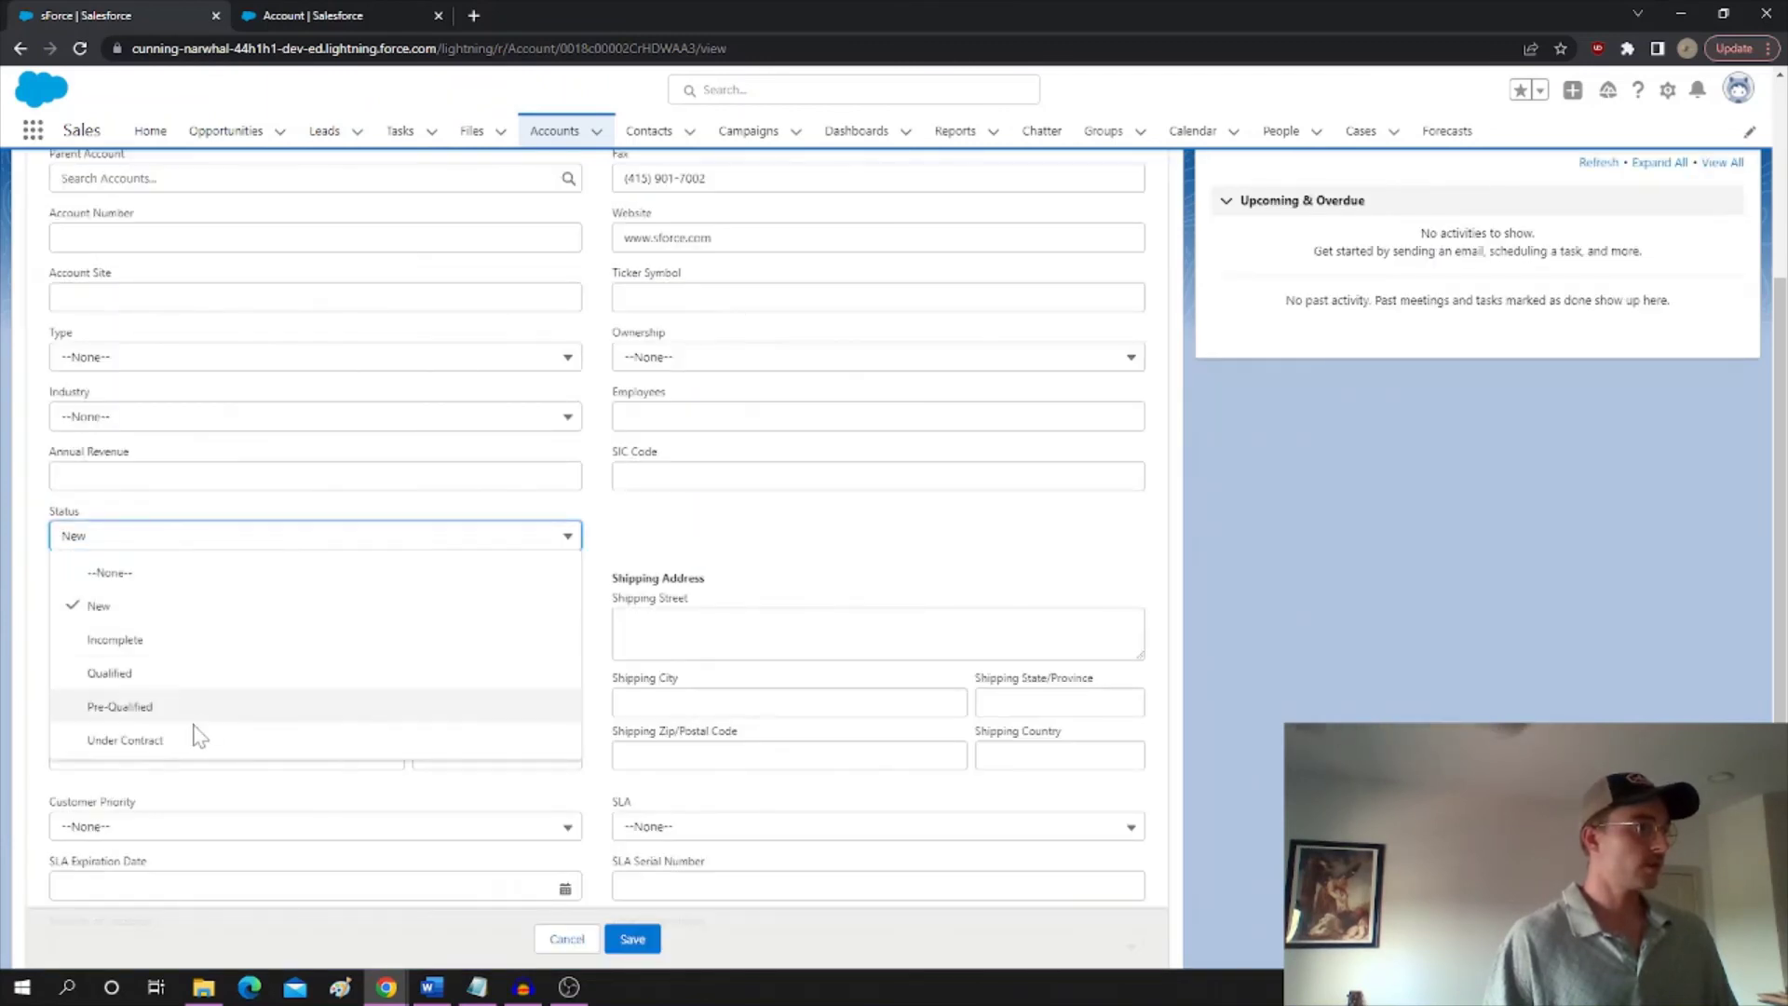
left_click(192, 715)
left_click(633, 940)
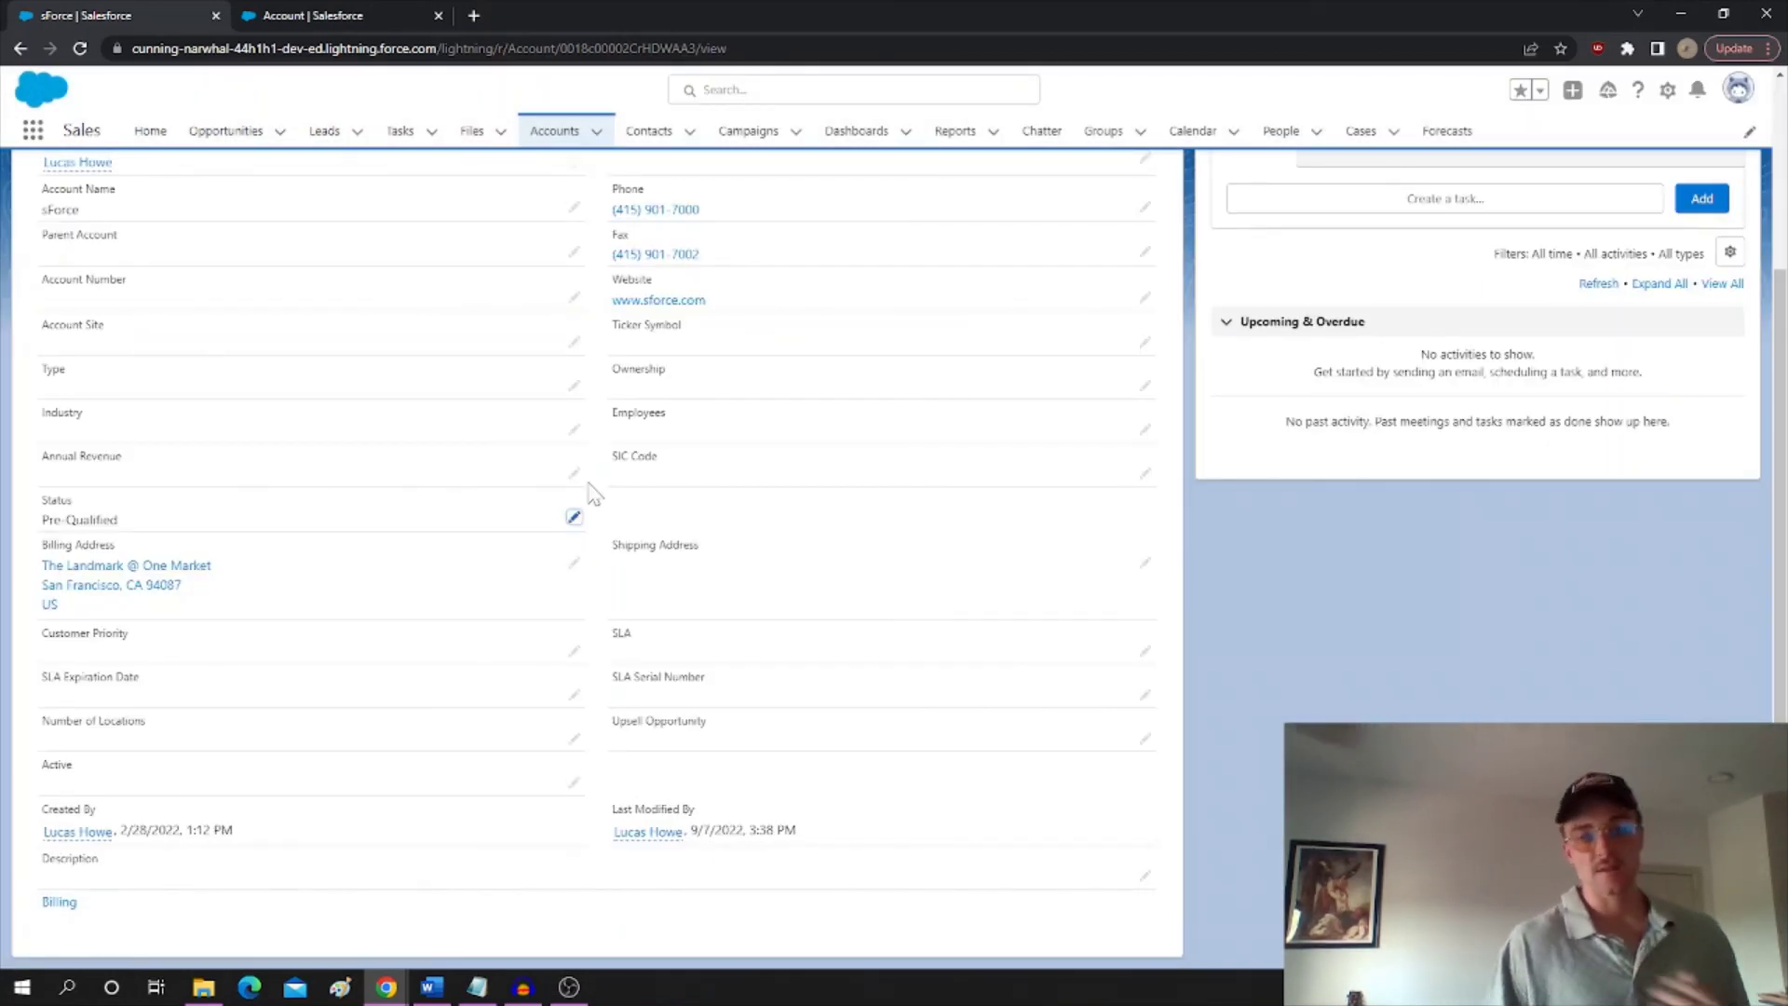
Step: Return to the Restrict_Prequal_Status validation rule and review its error condition formula
left_click(328, 15)
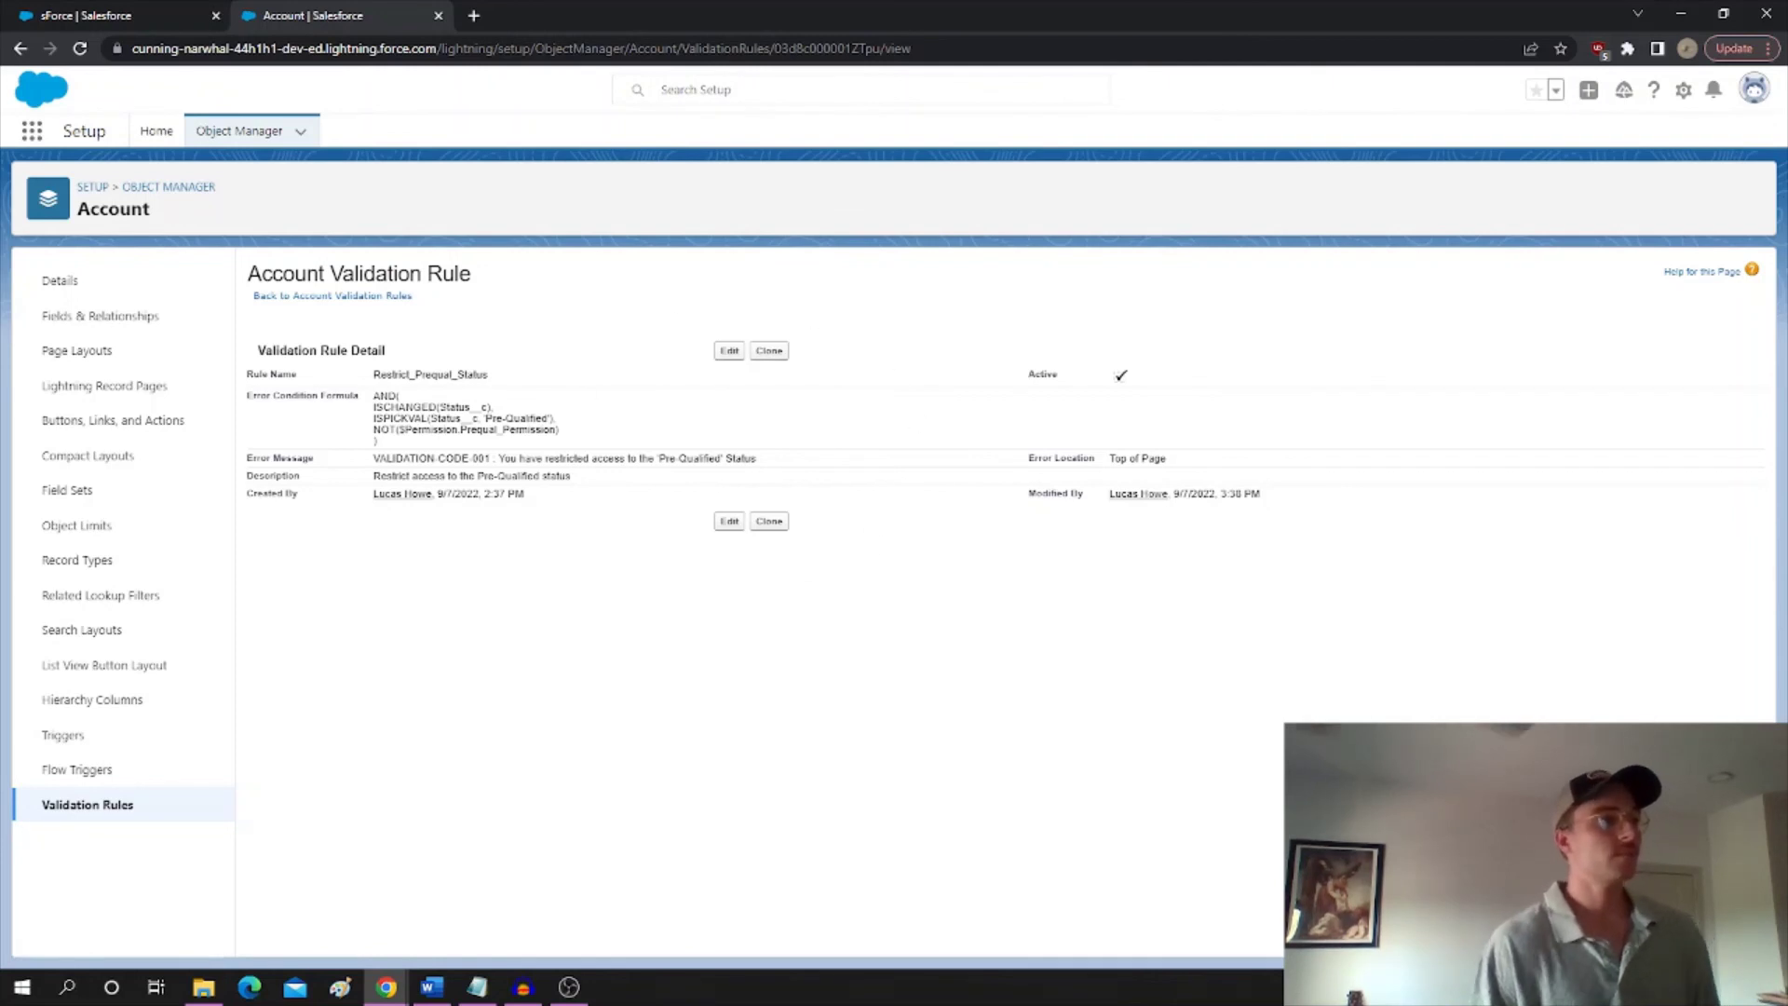
left_click_drag(533, 453, 349, 391)
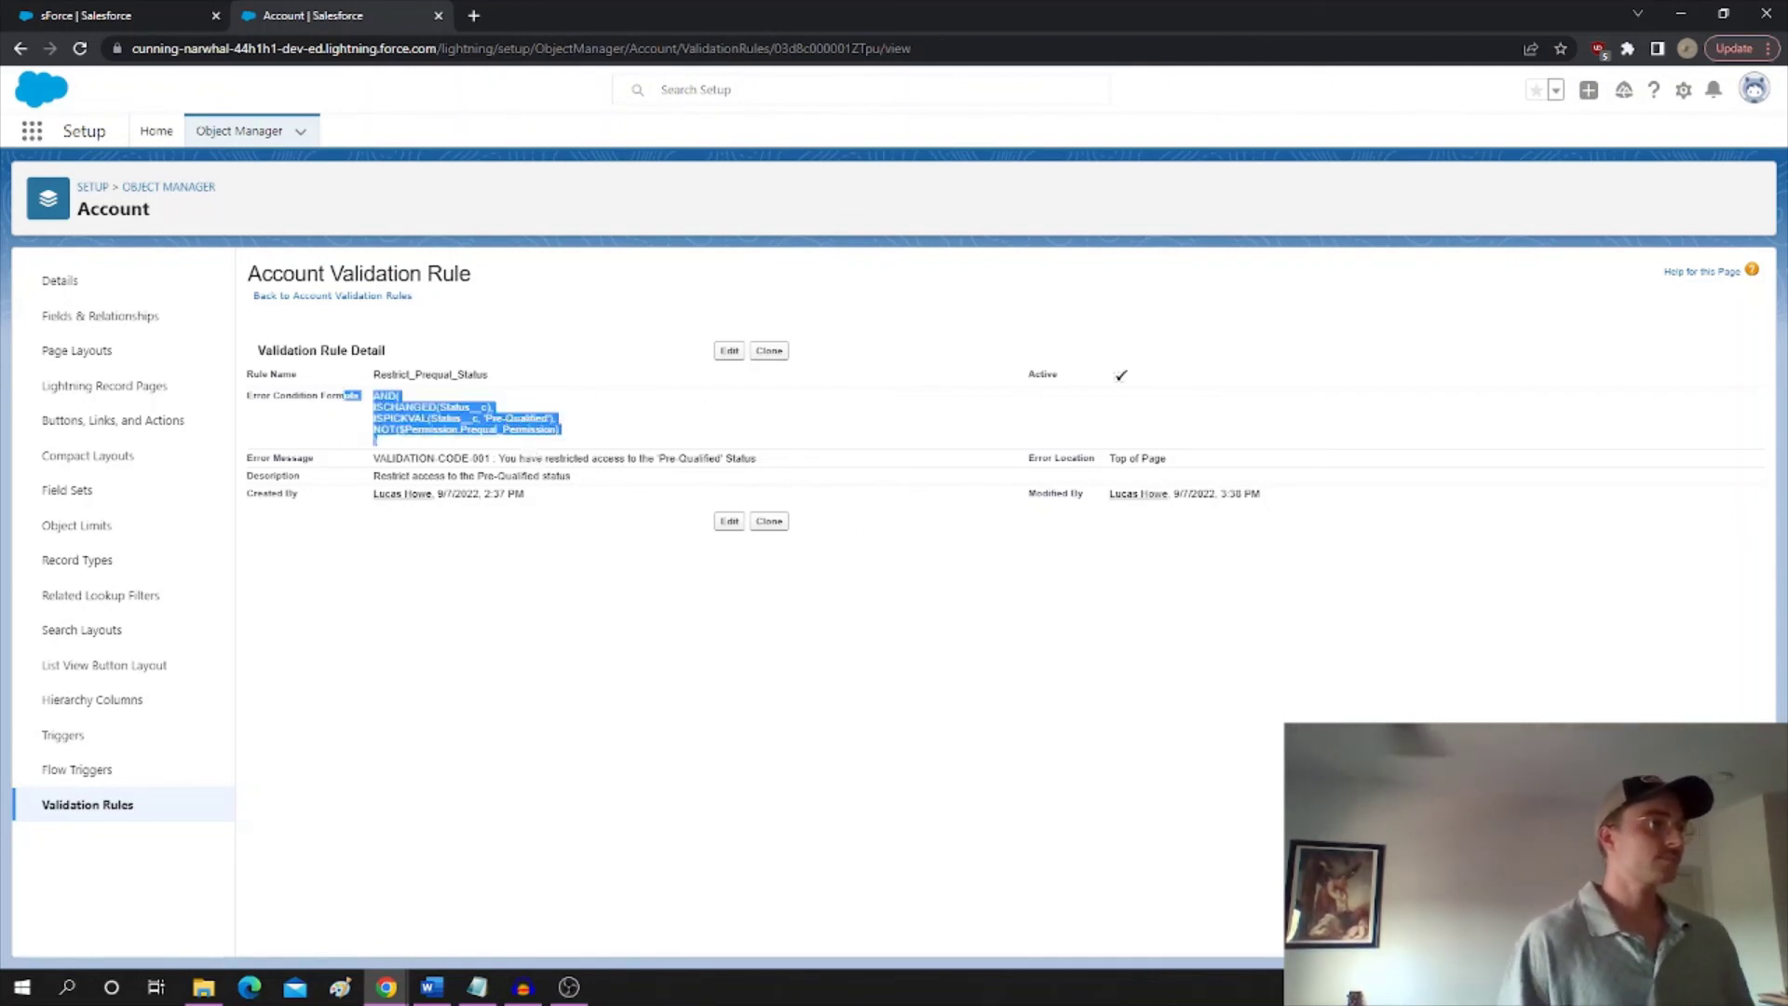
left_click(577, 433)
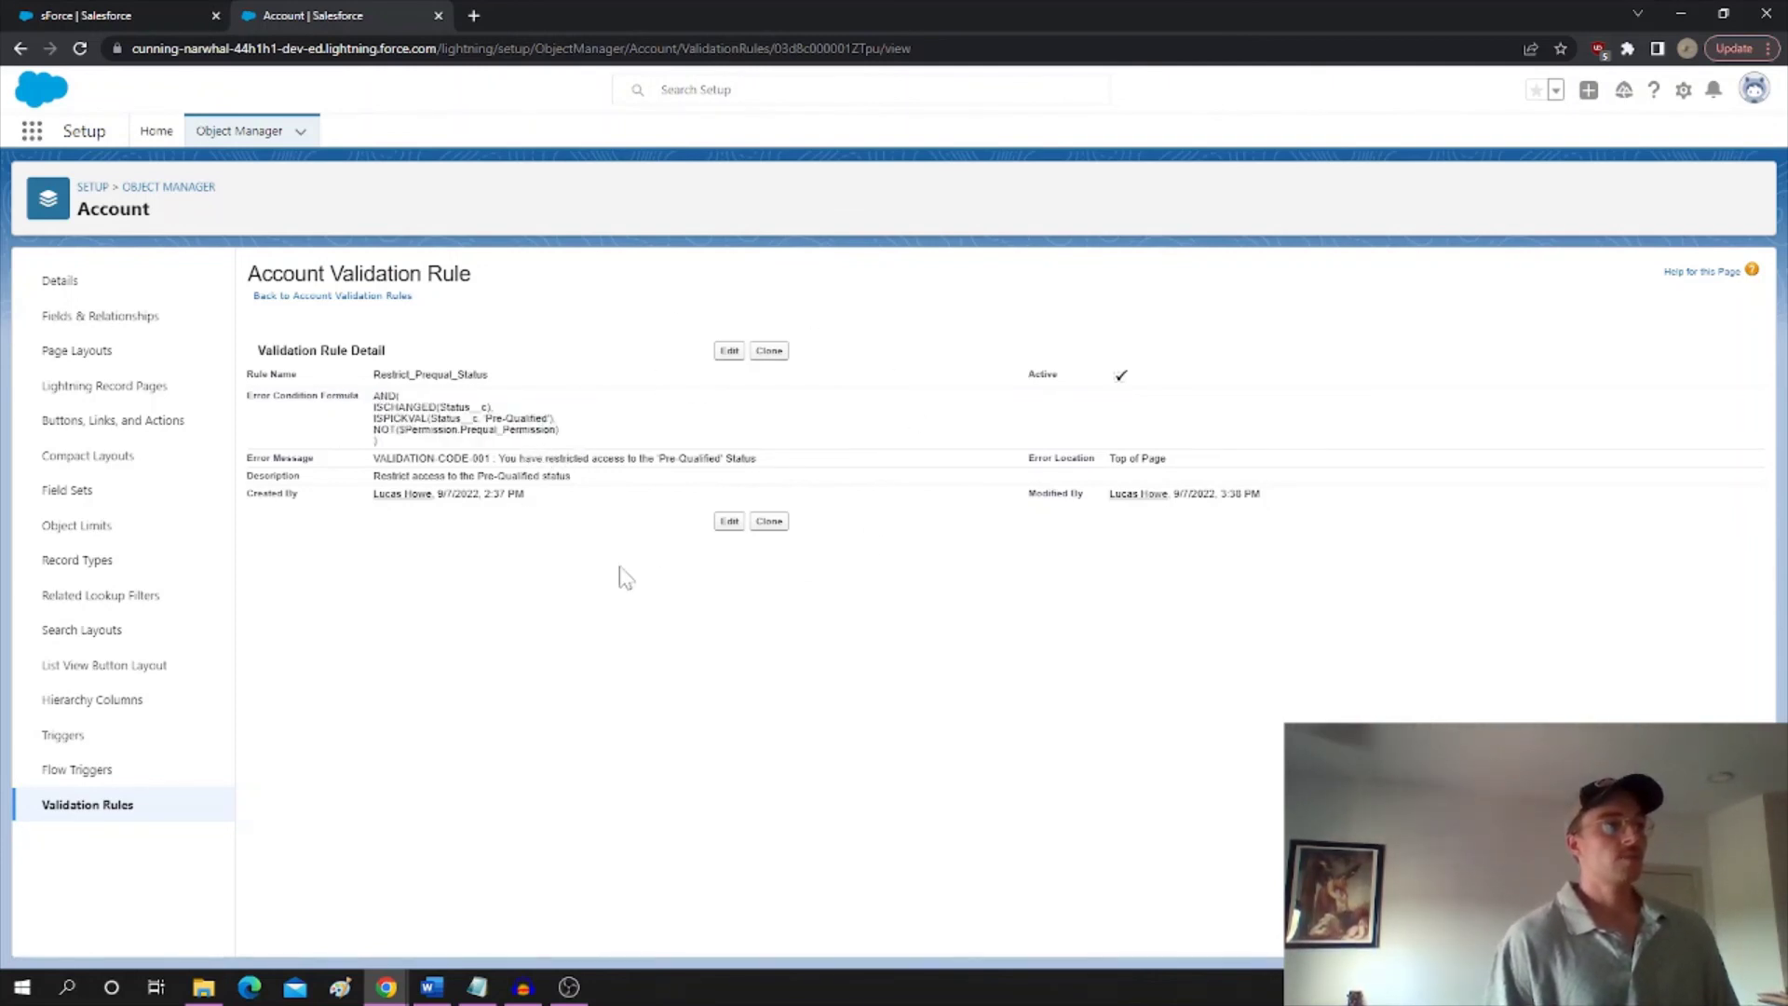